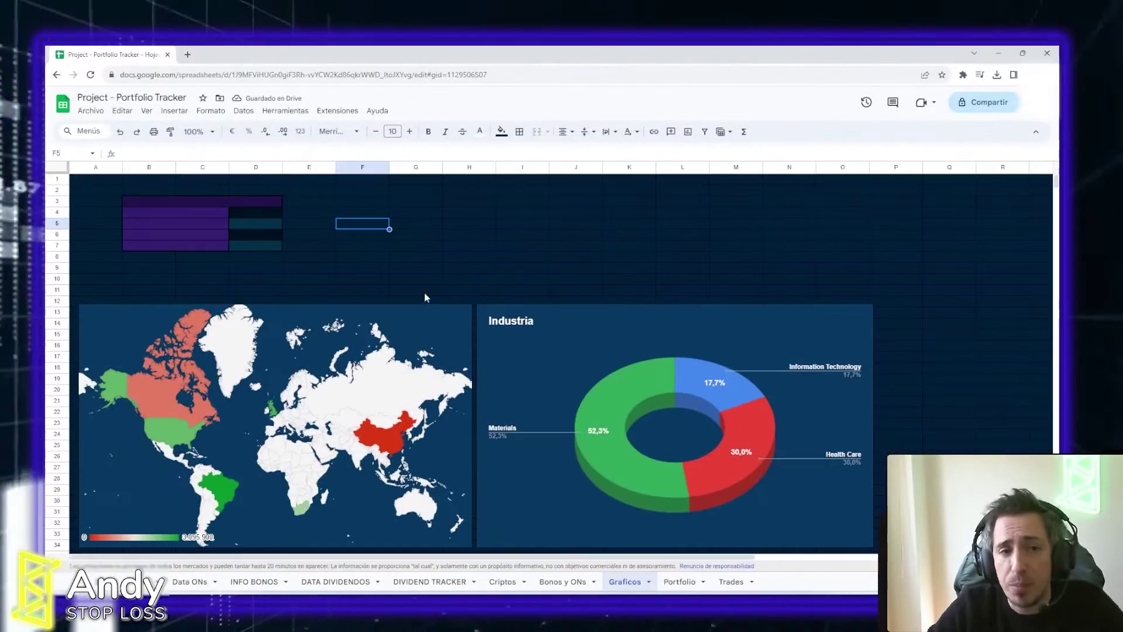
Copy the B3:D7 summary block and paste copies at F3, J3 and N3
left_click(203, 201)
left_click_drag(202, 202, 209, 245)
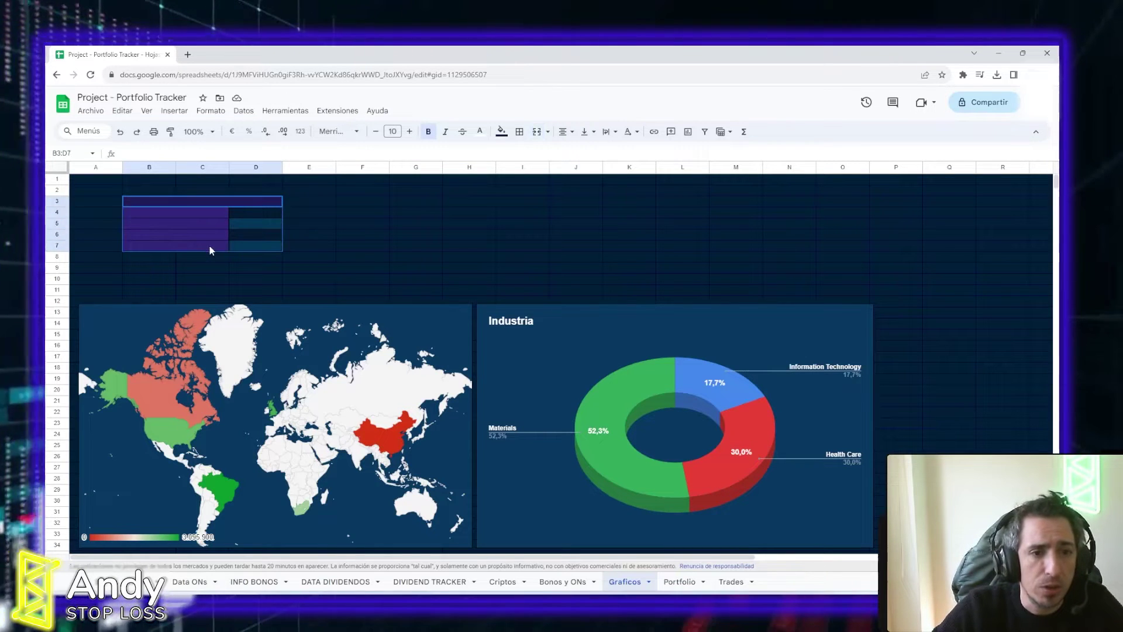
key("ctrl+c")
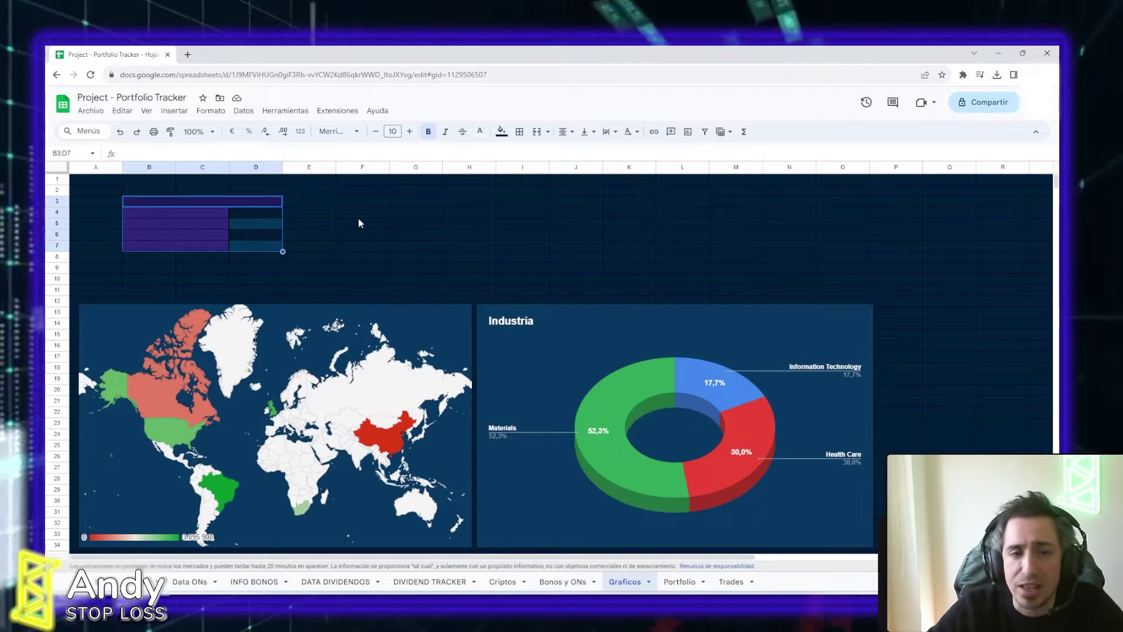
left_click(350, 202)
key("ctrl+v")
left_click(556, 202)
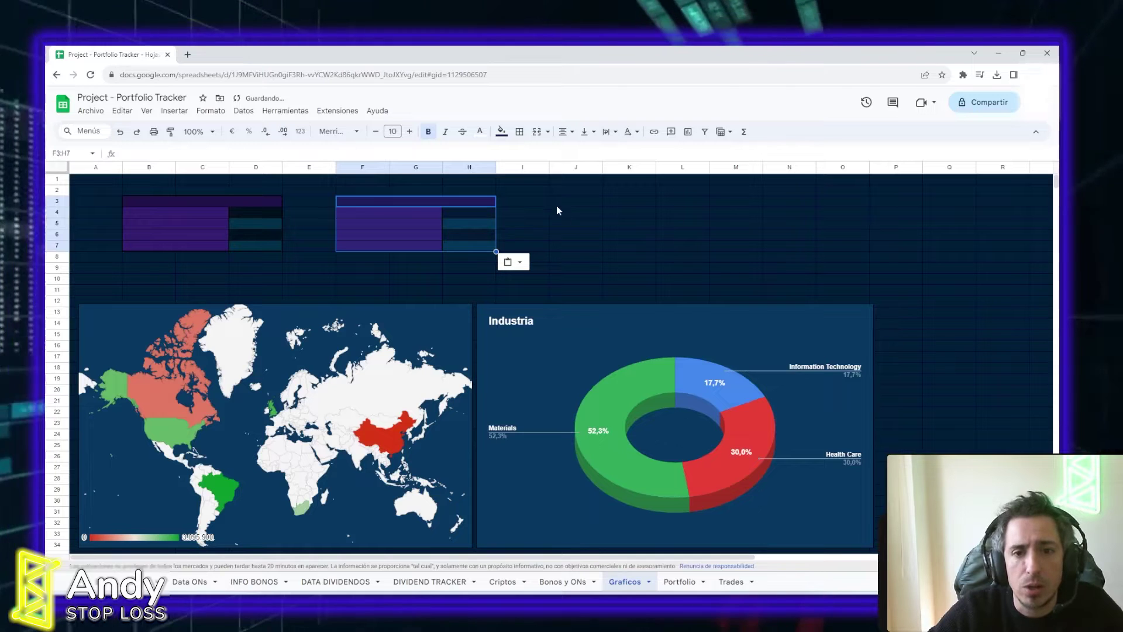
key("ctrl+v")
left_click(778, 202)
key("ctrl+v")
Title the four blocks Acciones, Criptos, Bonos and Total
left_click(148, 199)
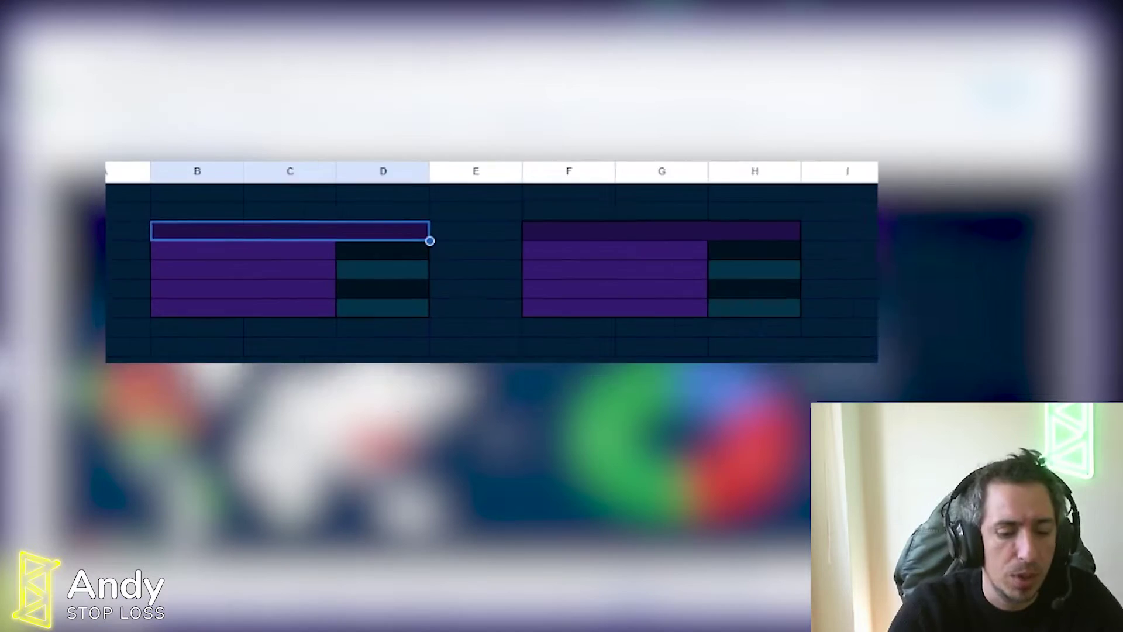
type("Acciones")
key("Tab")
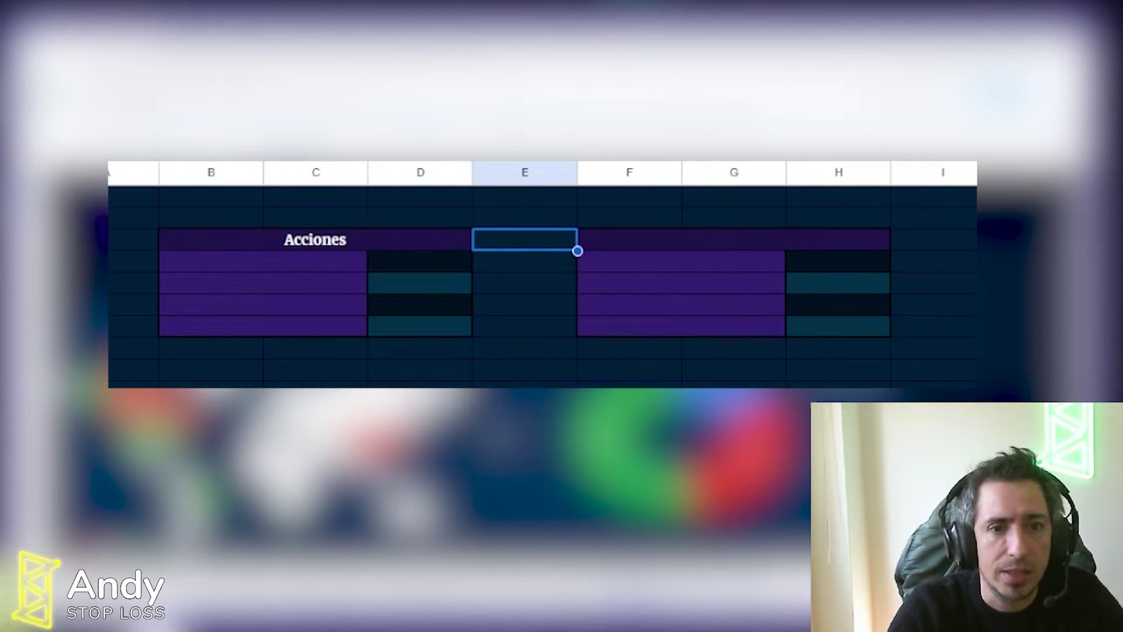
key("Tab")
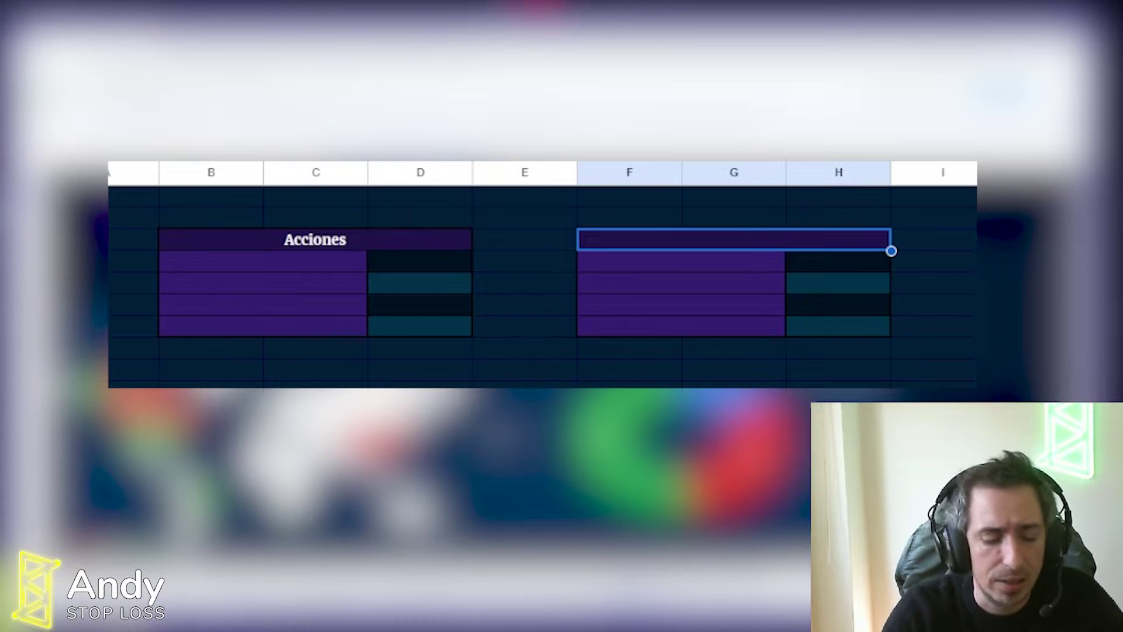
type("Cri")
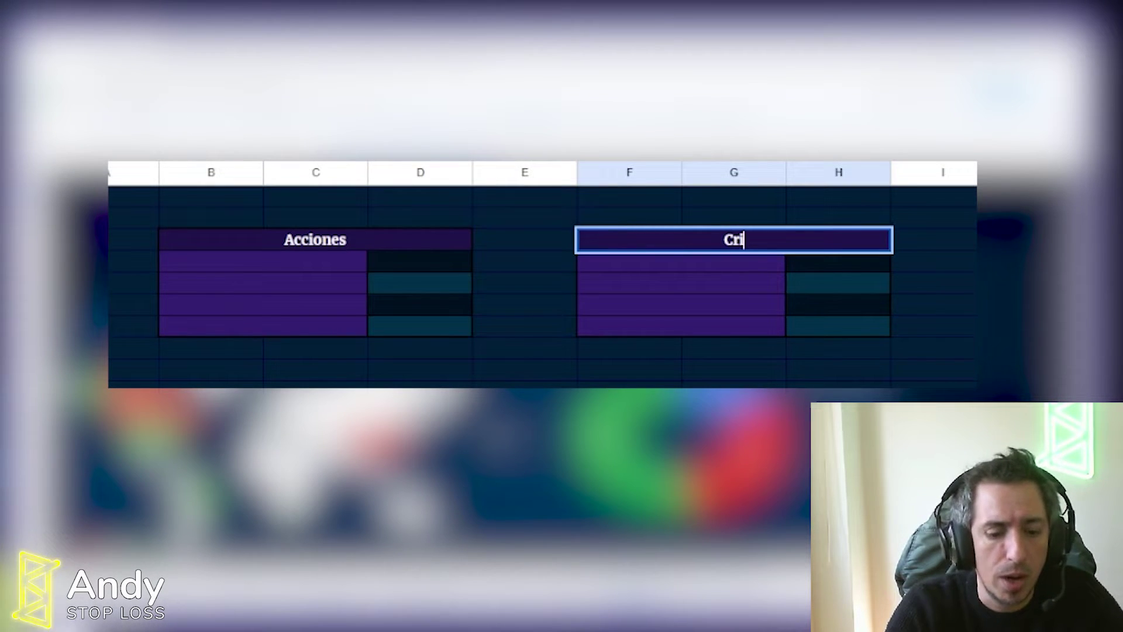
type("s")
key("Tab")
key("Tab")
type("Bonos")
key("Tab")
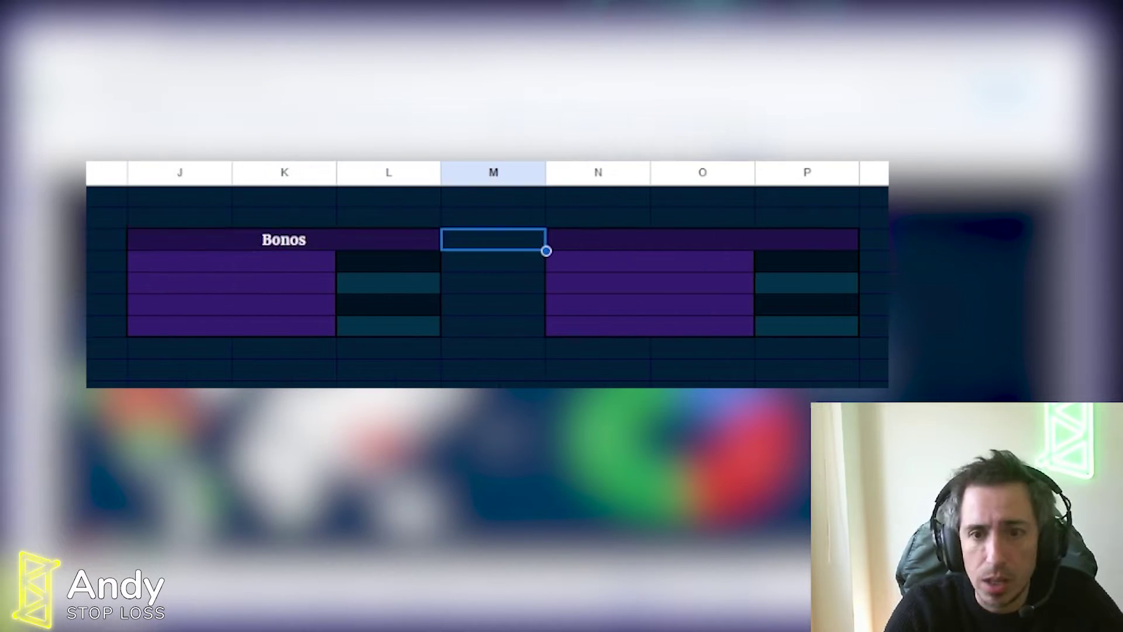
left_click(284, 240)
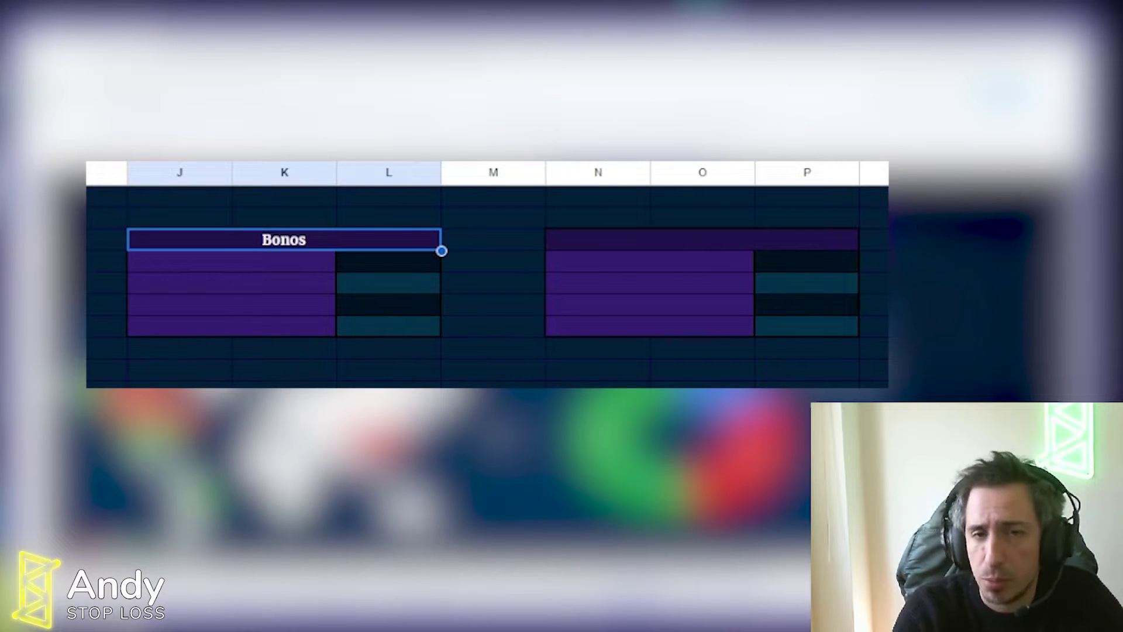
type("B")
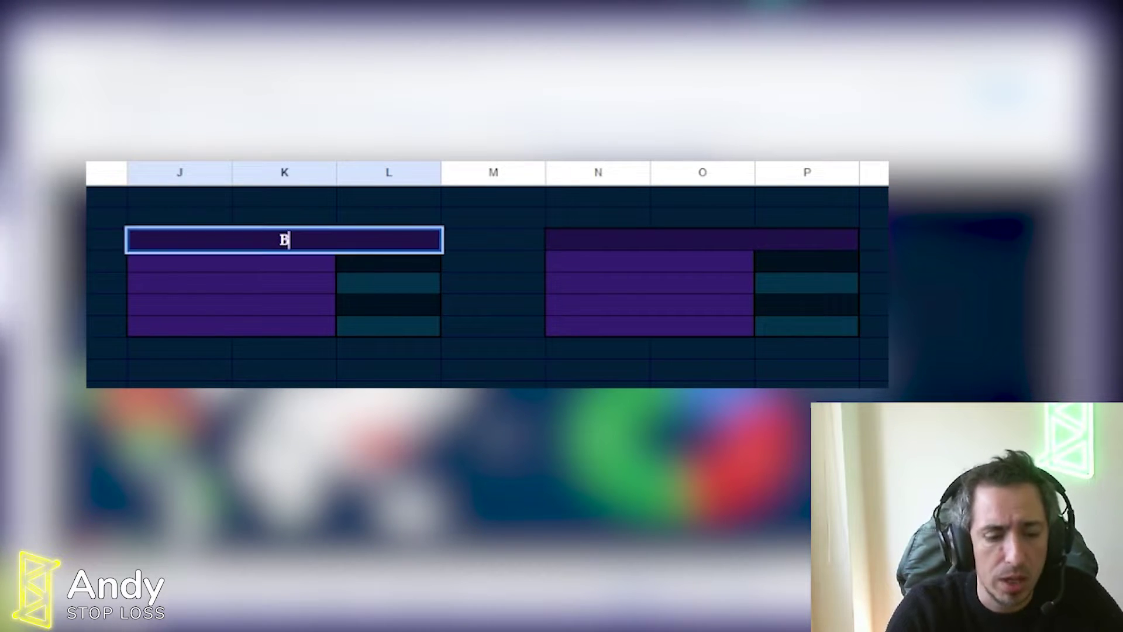
key("Tab")
key("Tab")
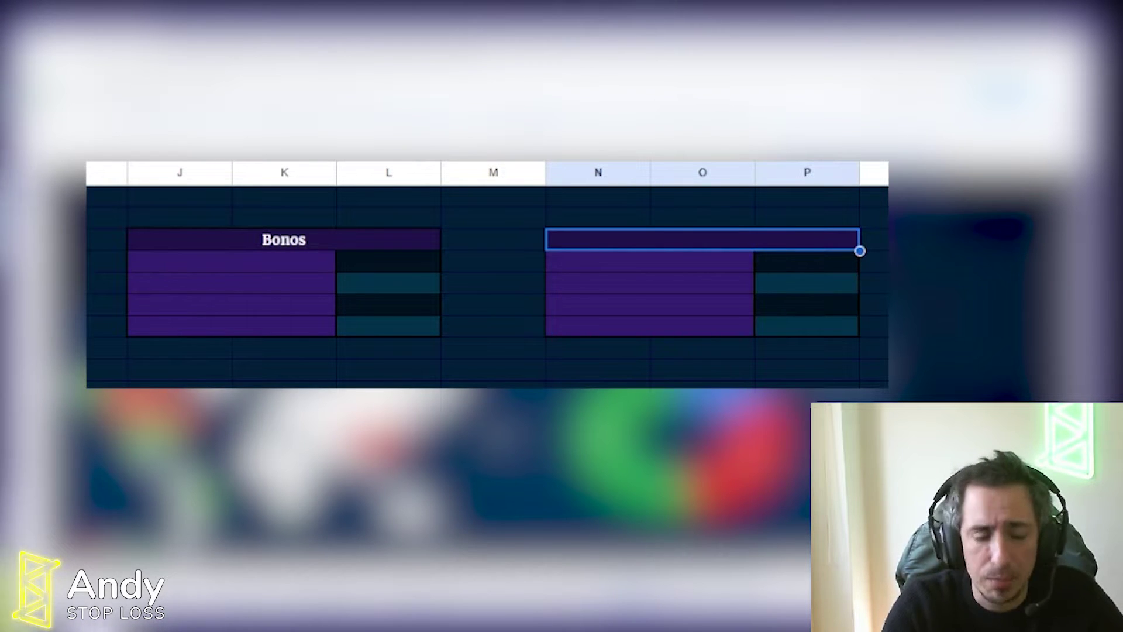
type("Total")
key("Return")
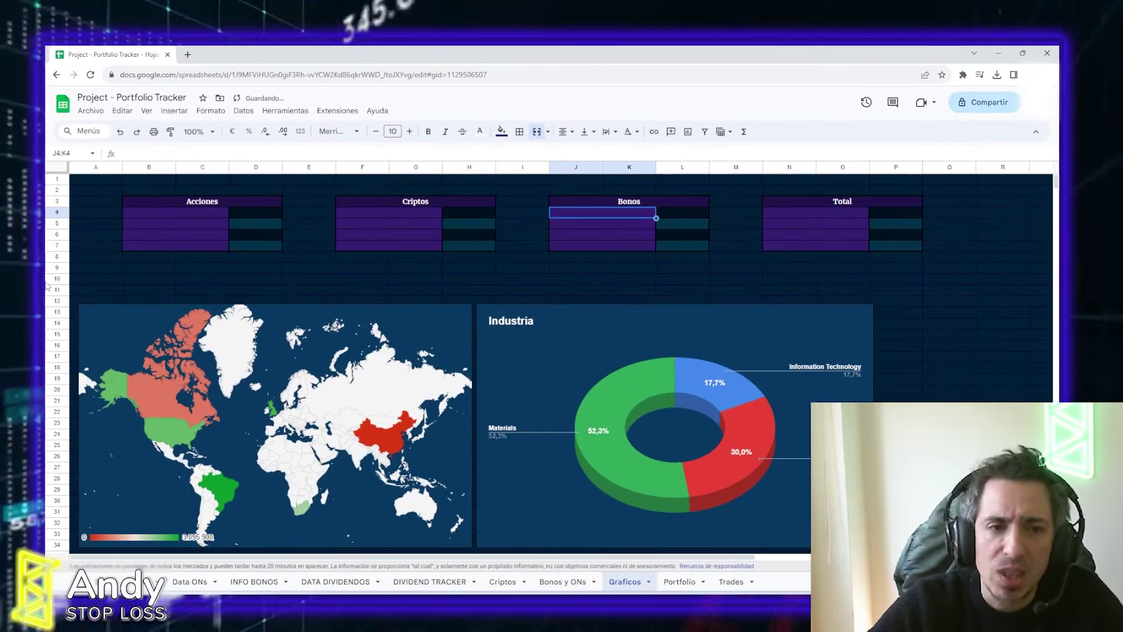
Enter the row labels Inversion, Market Value, Ganancia and % in the Acciones block
type("In")
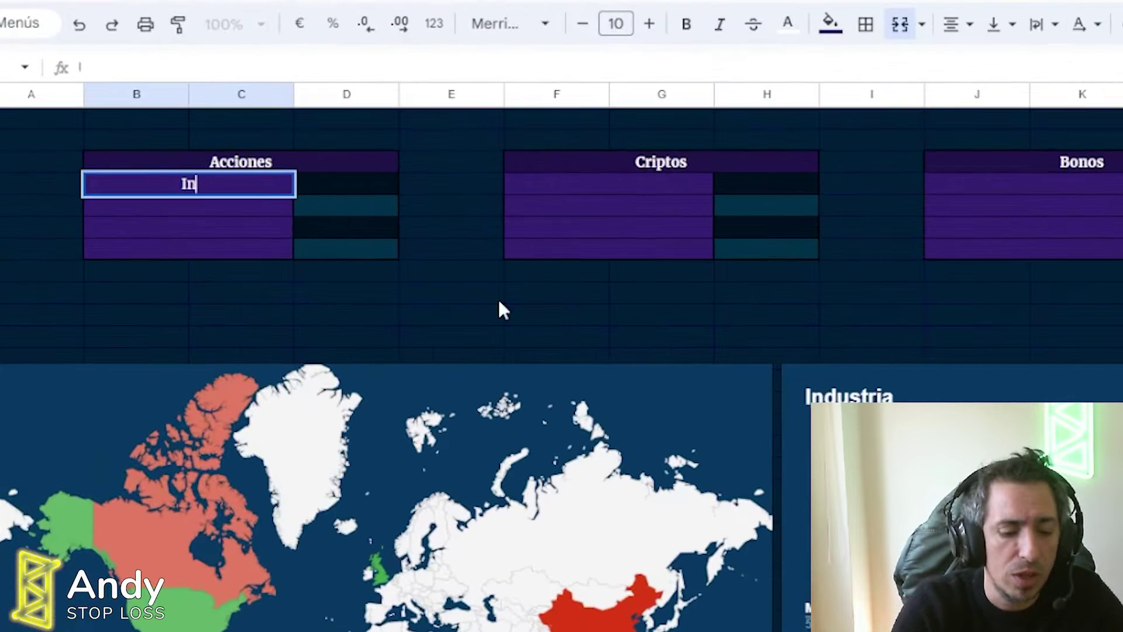
type("version")
key("Return")
type("Market Value")
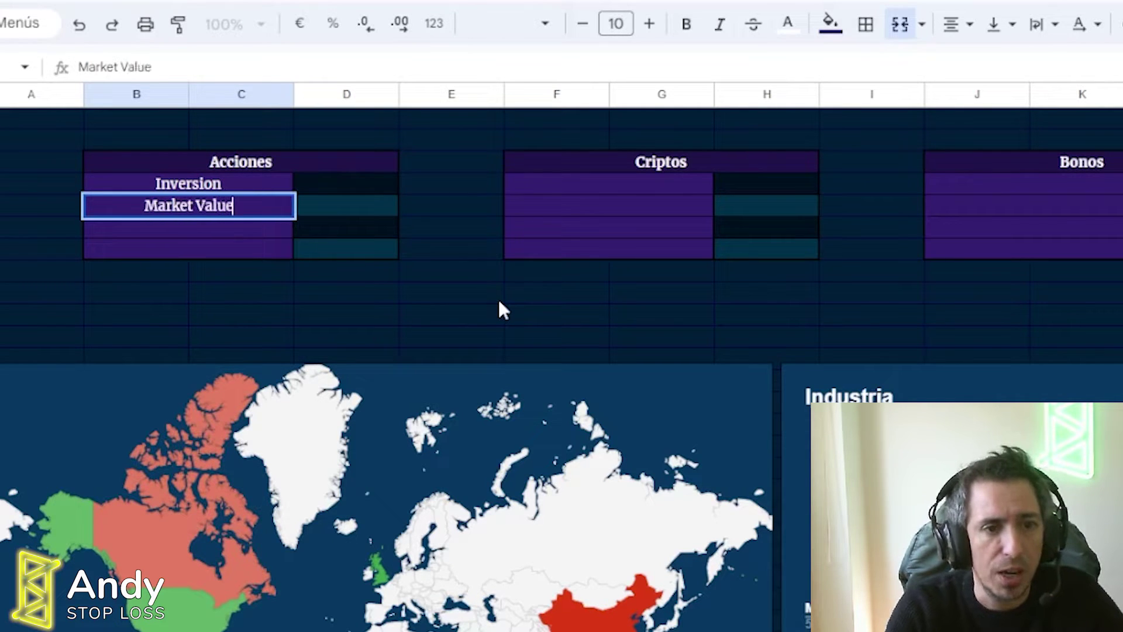
key("Return")
type("Ganancia")
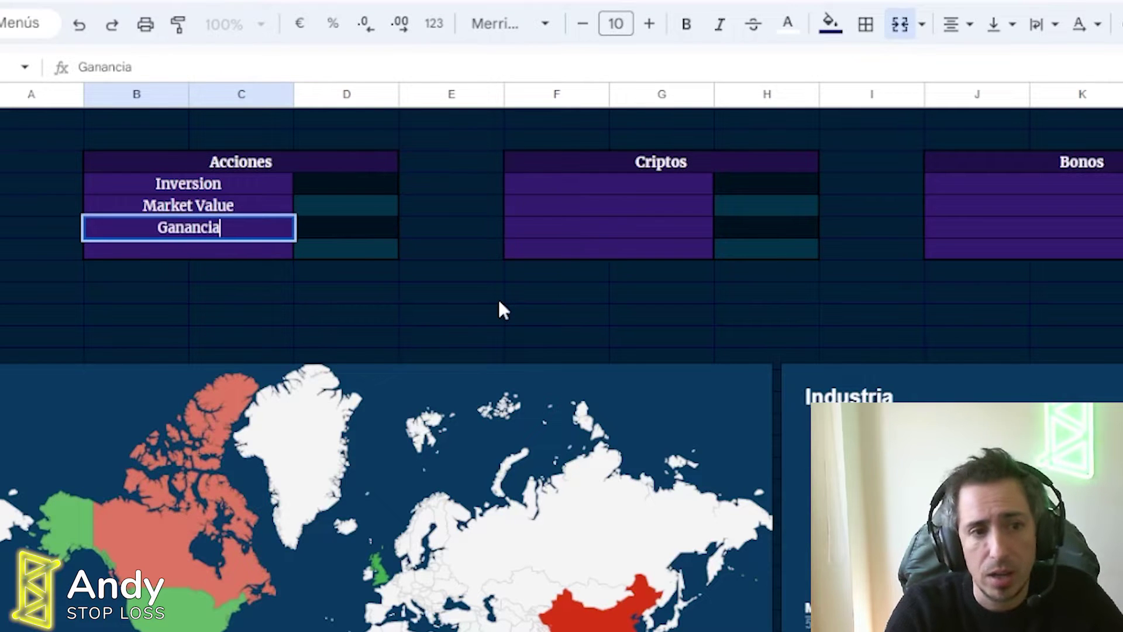
key("Return")
type("%")
Copy the four row labels into the Criptos, Bonos and Total blocks
left_click_drag(188, 183, 261, 250)
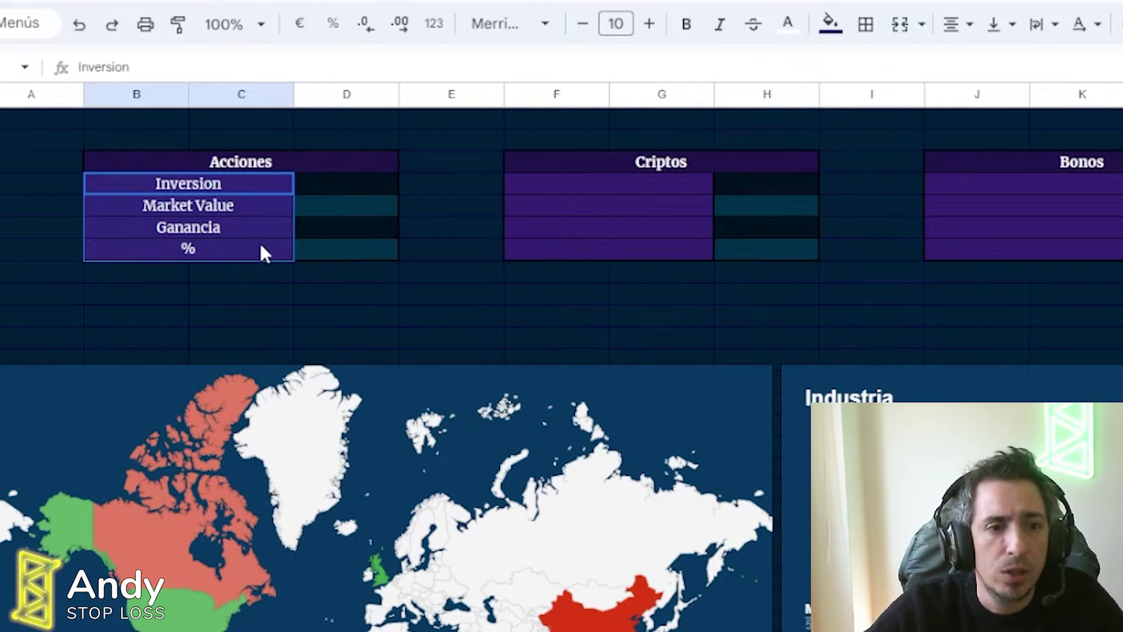
key("ctrl+c")
left_click(638, 187)
key("ctrl+v")
left_click(910, 187)
key("ctrl+v")
scroll(807, 199, "right", 10)
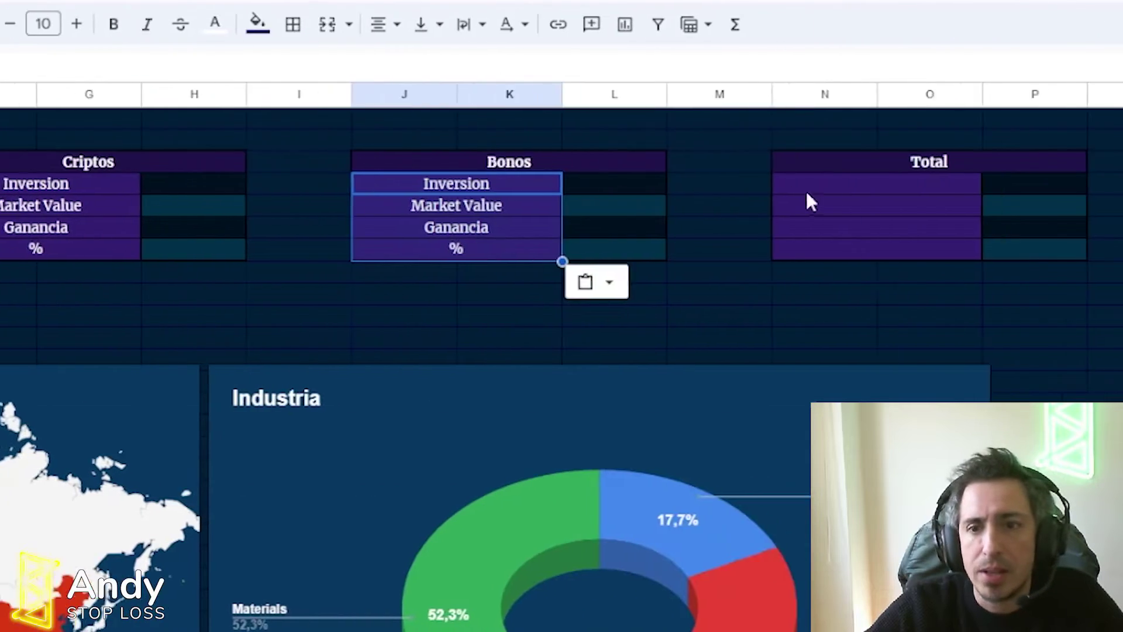
left_click(807, 187)
left_click(585, 421)
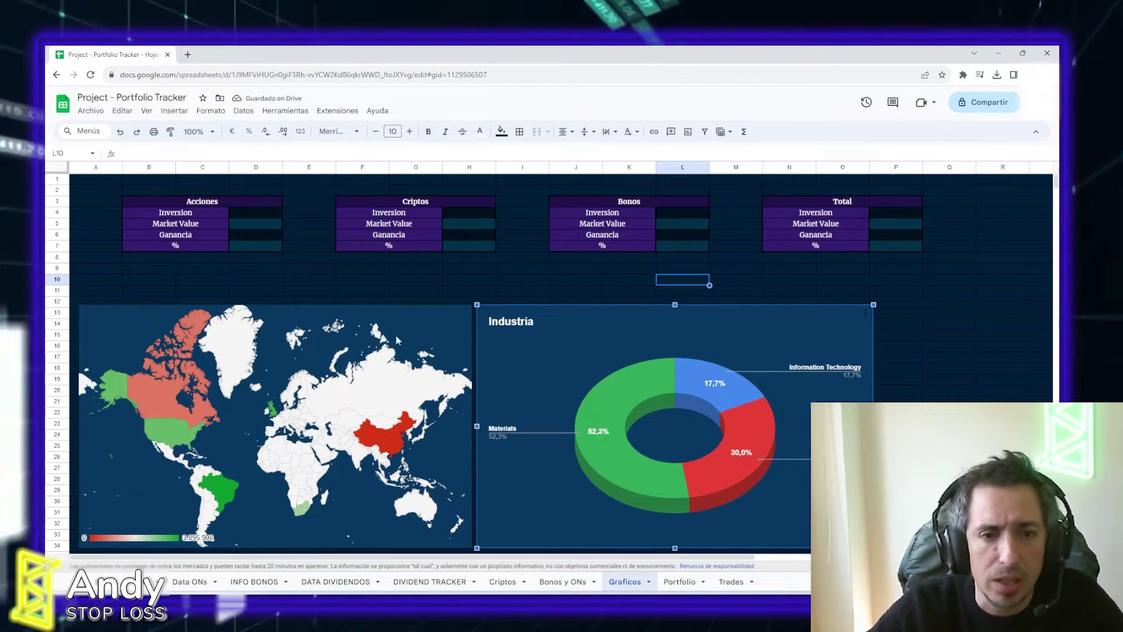
left_click(410, 338)
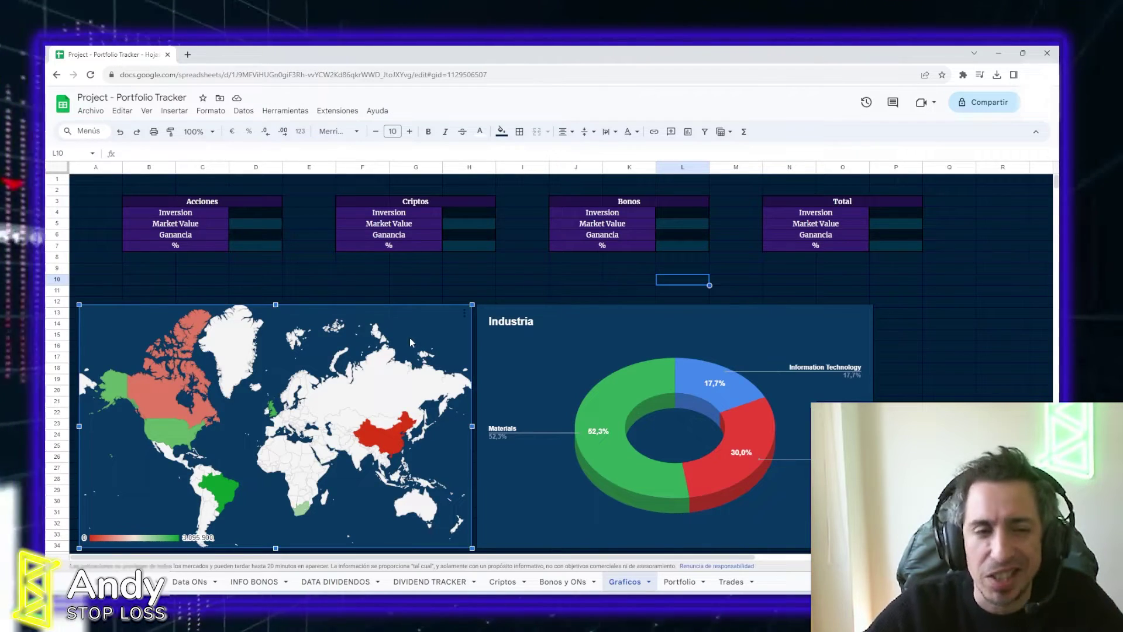
Link the Acciones Inversion cell to =Portfolio!D3, showing $814.464
left_click(266, 214)
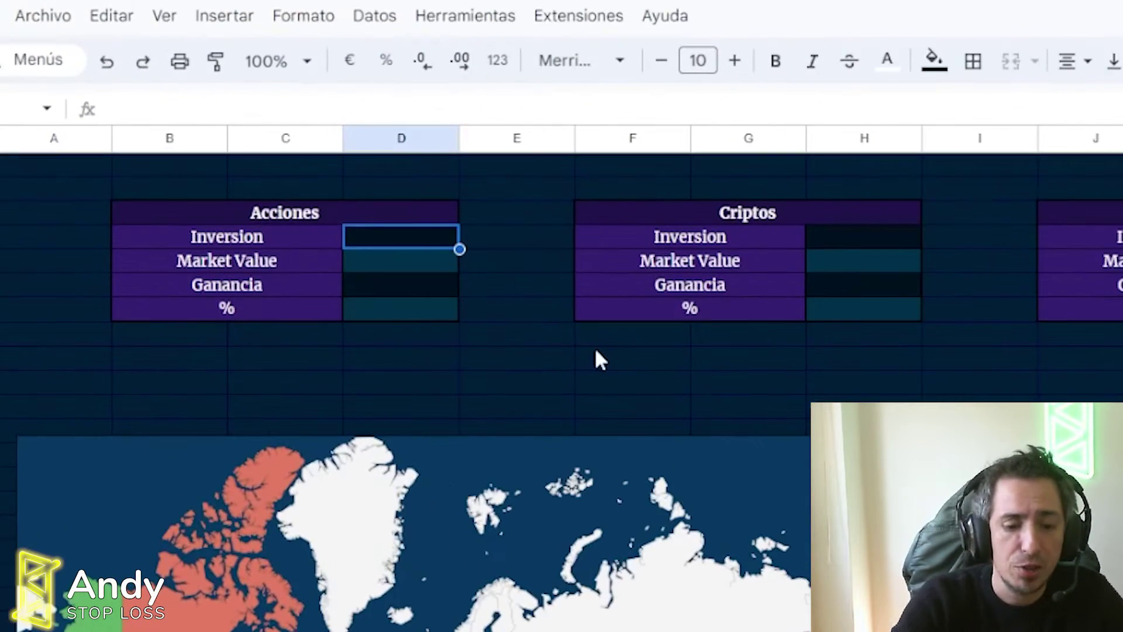
type("=")
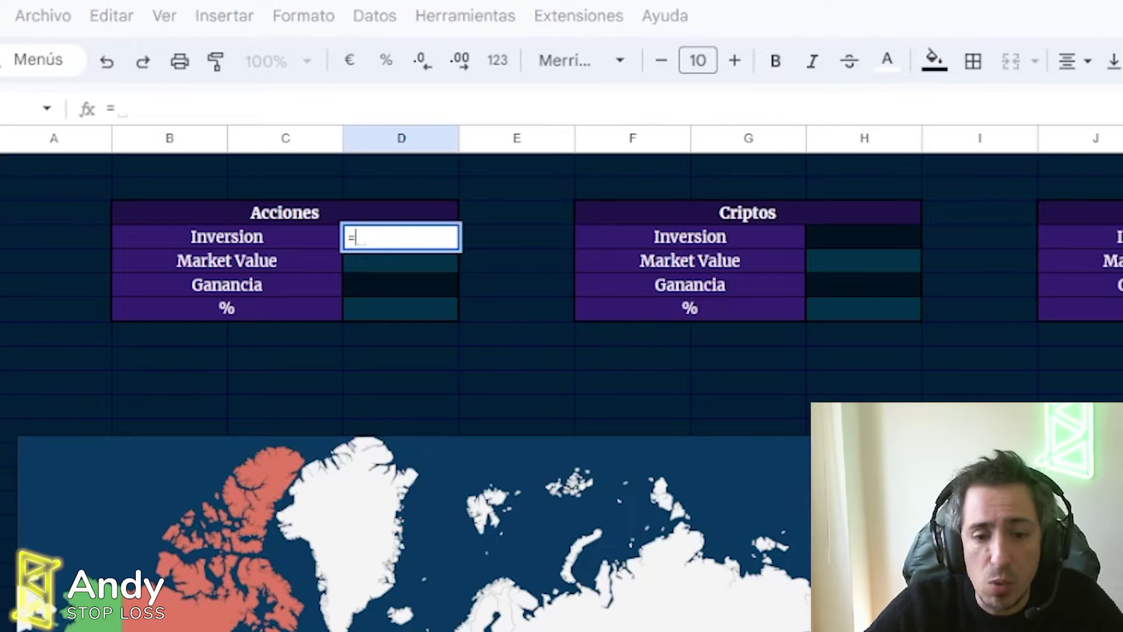
key("ctrl+Page_Up")
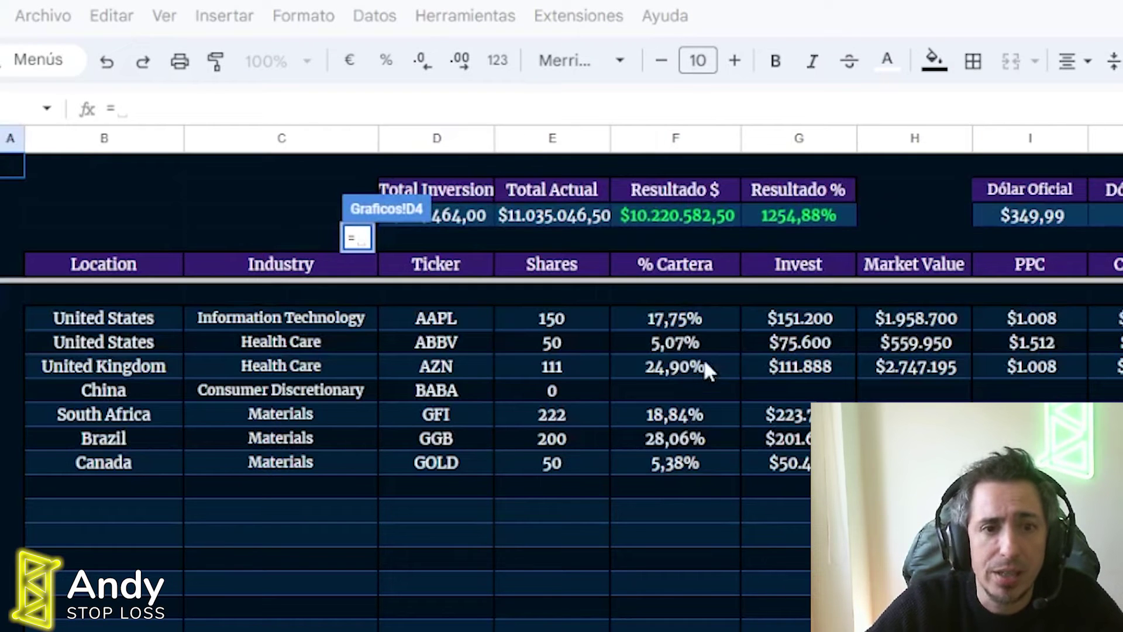
left_click(494, 223)
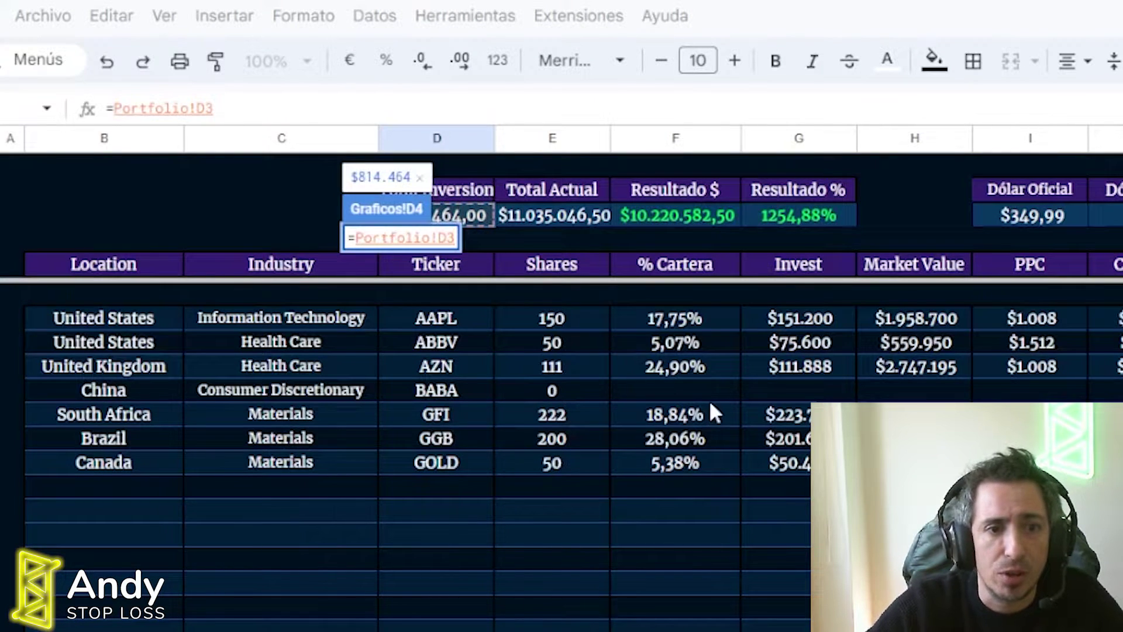
key("Return")
Link Market Value to =Portfolio!E3 and format it as dollars, showing $11.035.047
left_click(452, 266)
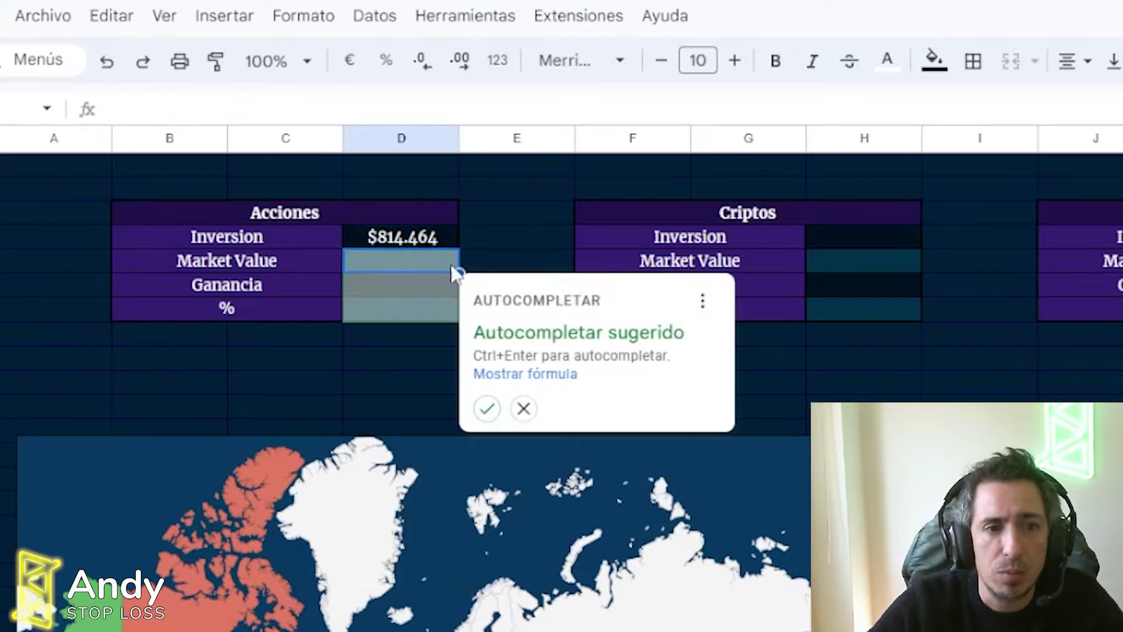
left_click(422, 392)
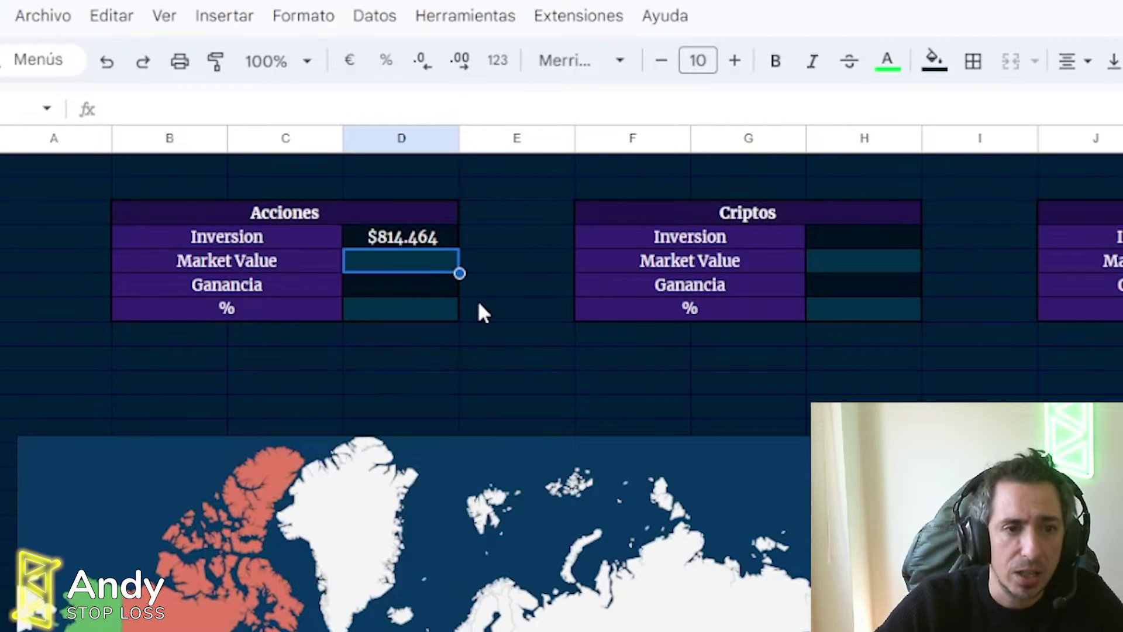
type("=")
key("ctrl+shift+Page_Up")
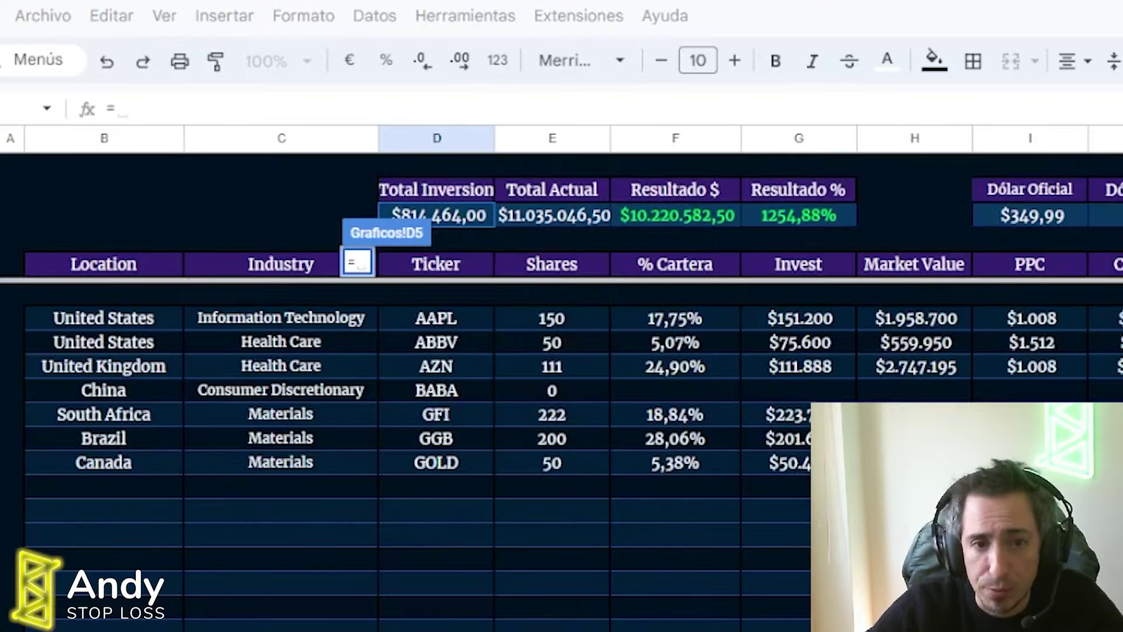
left_click(556, 221)
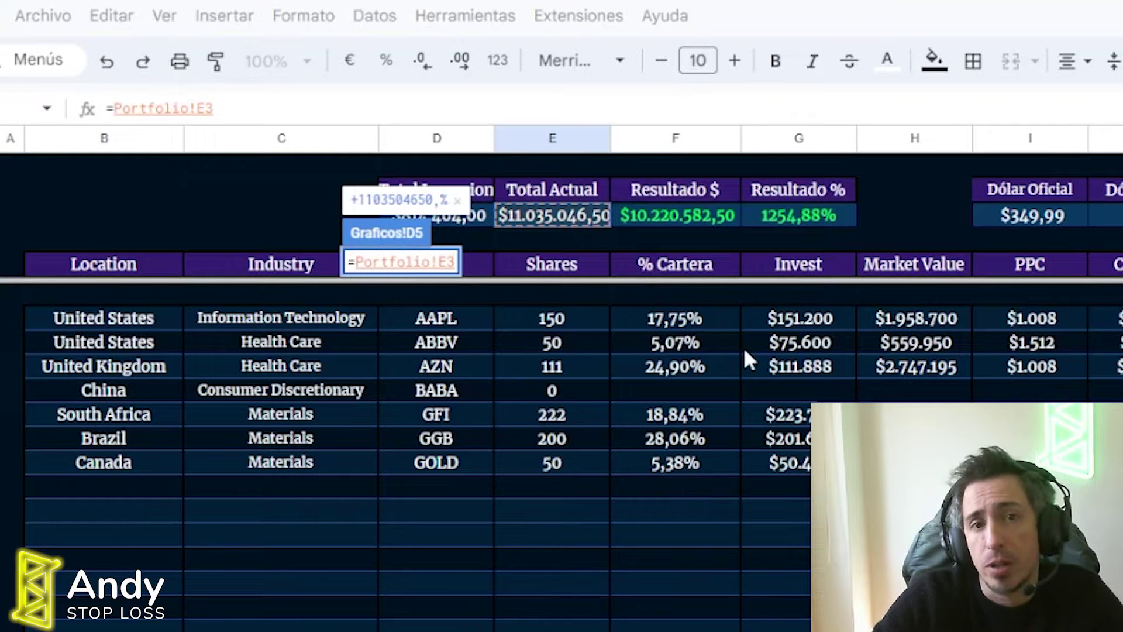
key("Return")
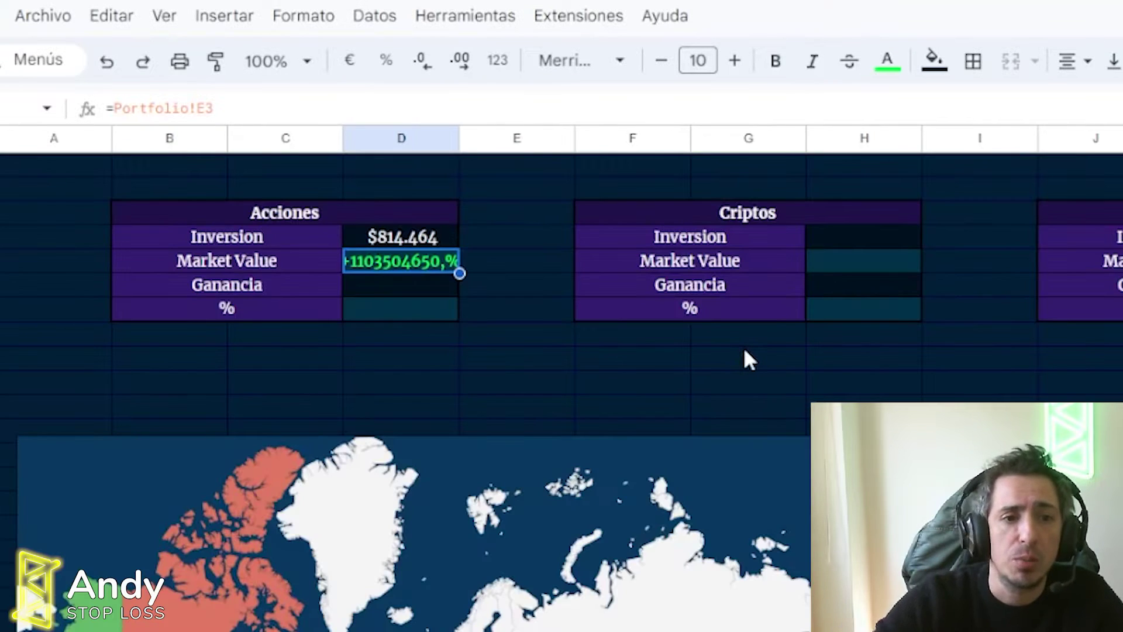
left_click(321, 27)
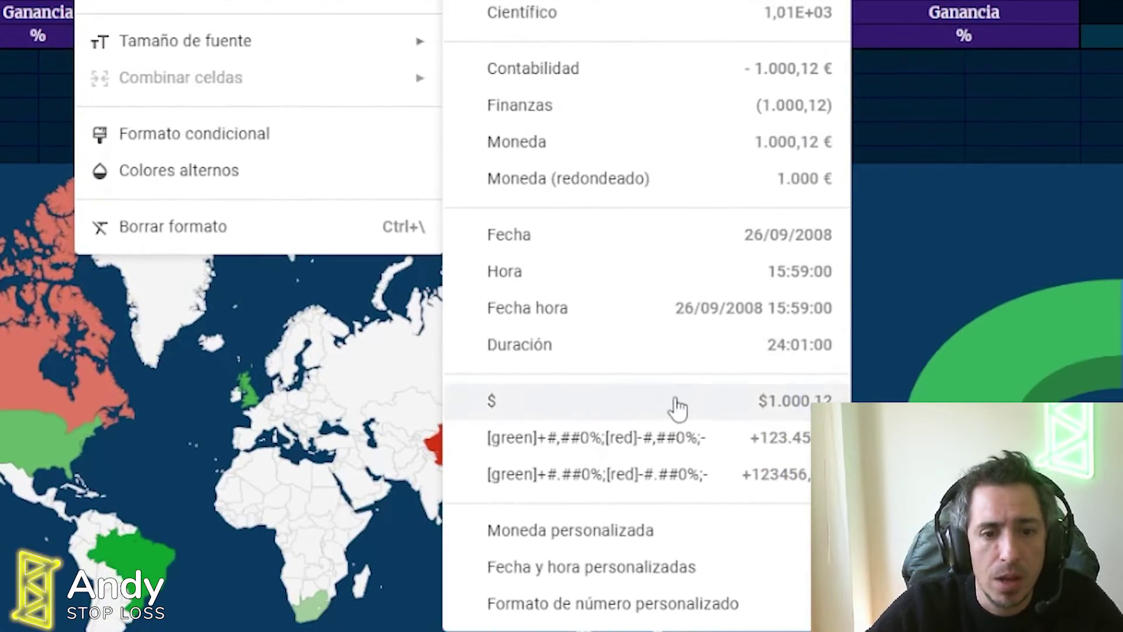
left_click(676, 403)
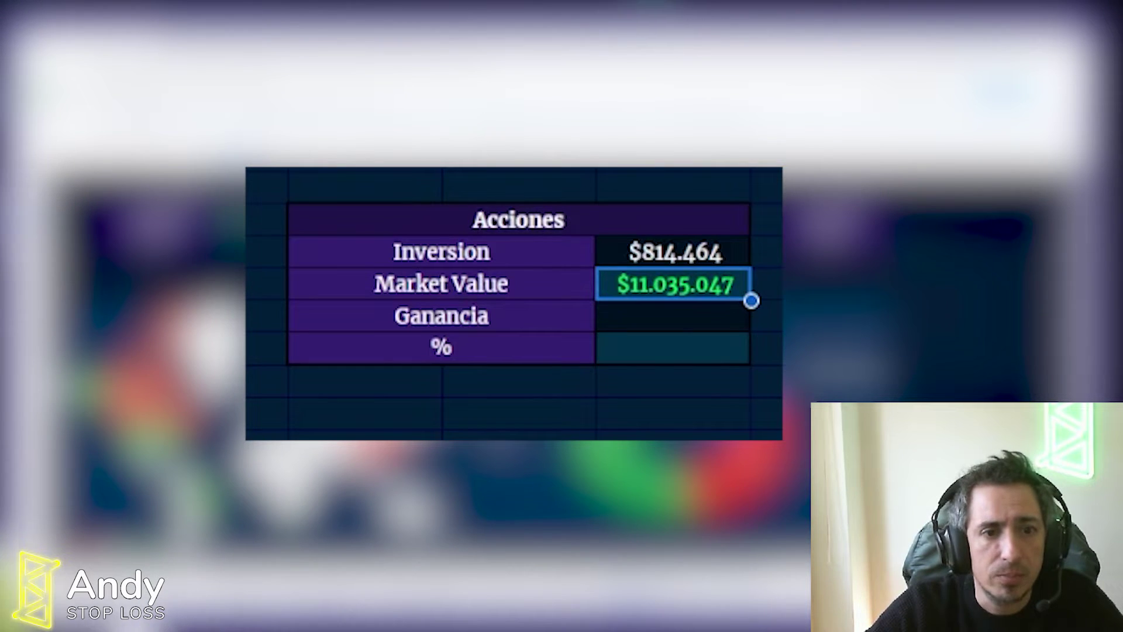
left_click(704, 327)
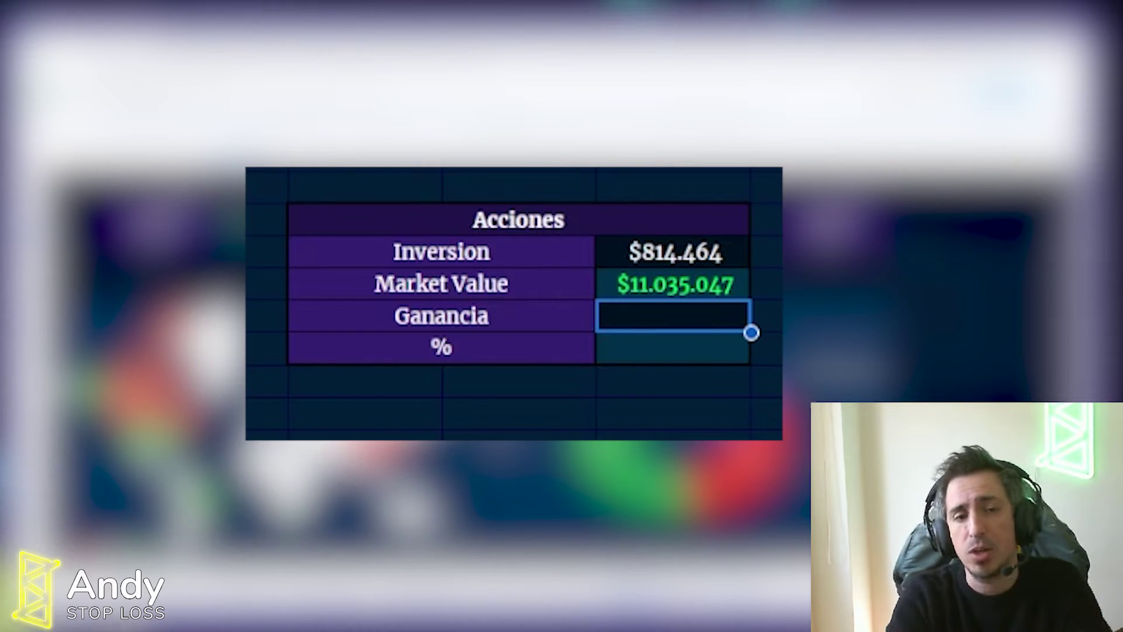
Enter =D5-D4 in the Ganancia cell D6, giving $10.220.583
type("=")
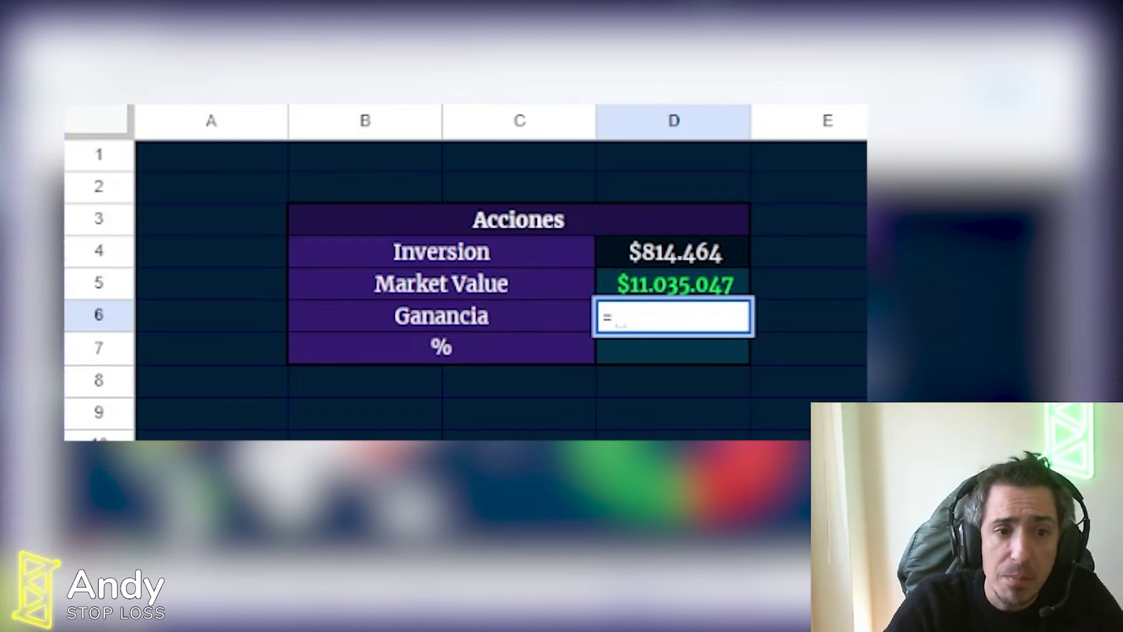
key("Up")
type("-")
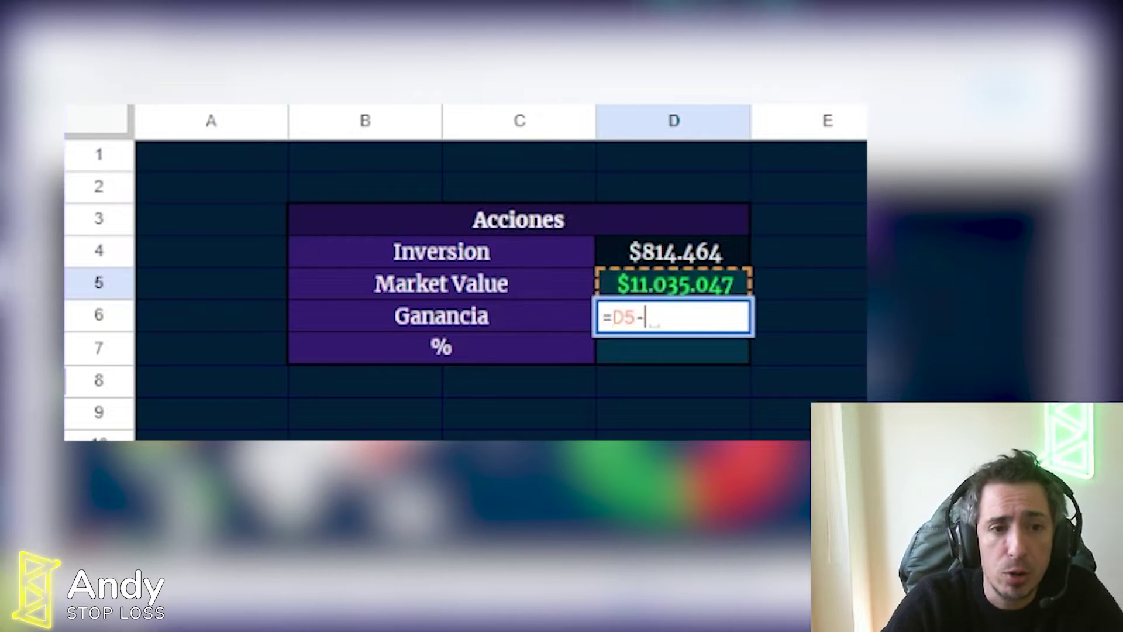
key("Up")
key("Up")
key("Return")
Make the Market Value amount in D5 white
key("Up")
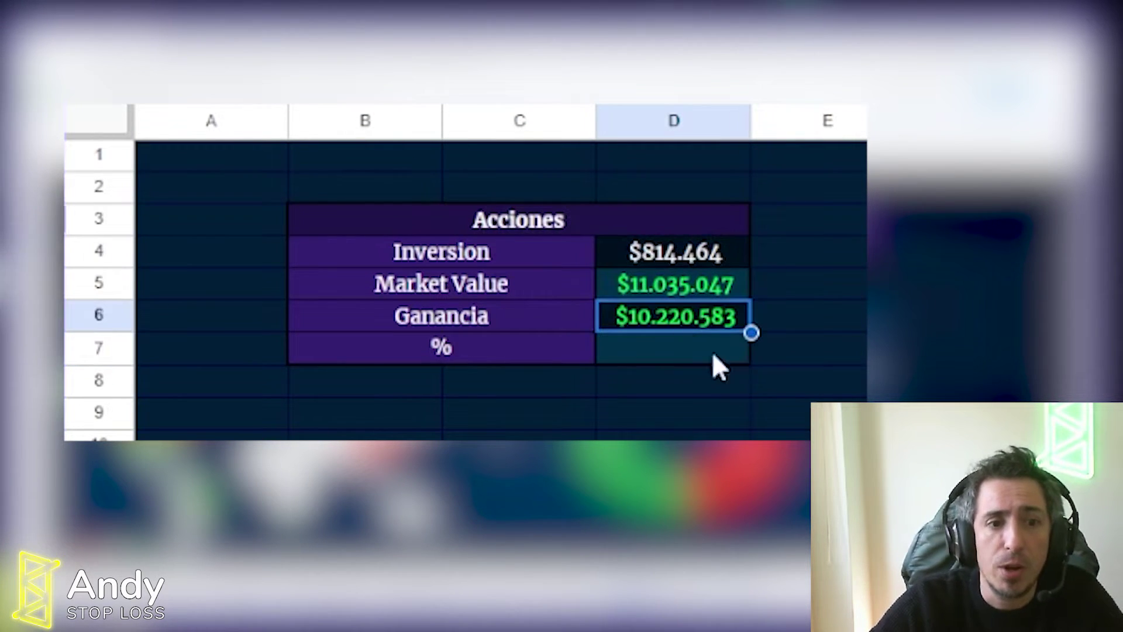
key("Up")
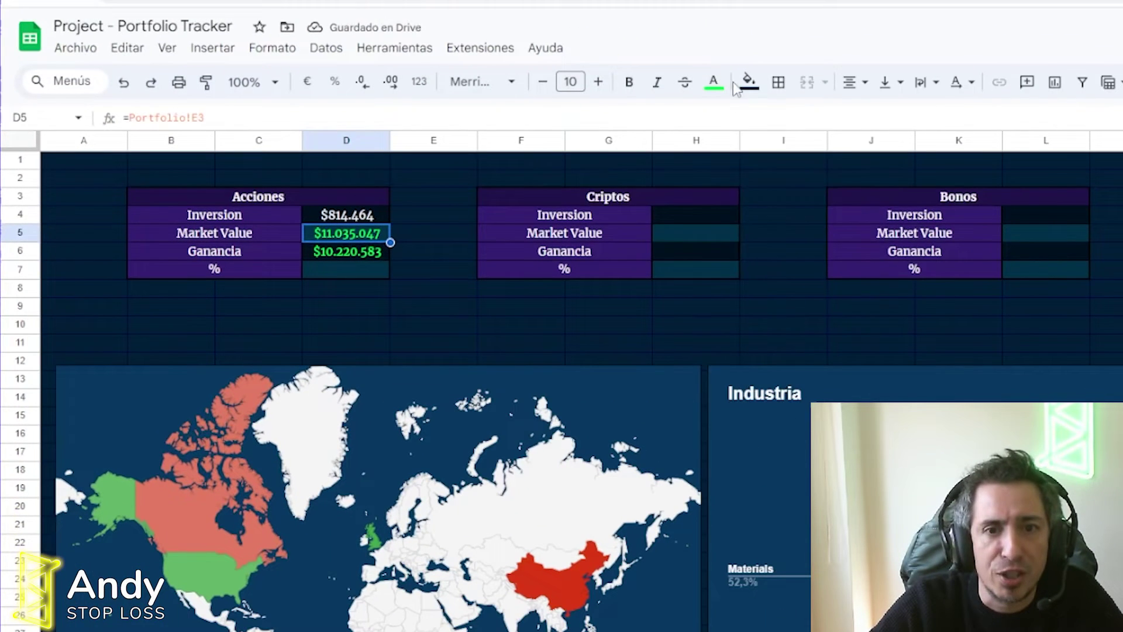
left_click(717, 83)
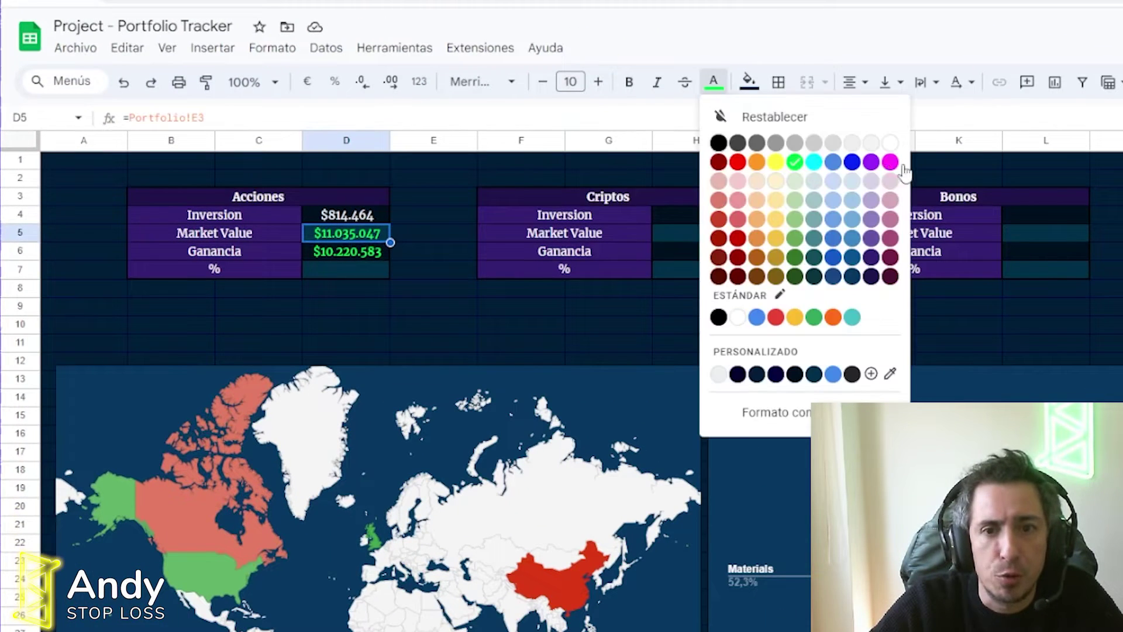
left_click(892, 145)
left_click(491, 270)
Enter a ratio formula in the % cell D7 and format it as a percentage
left_click(345, 272)
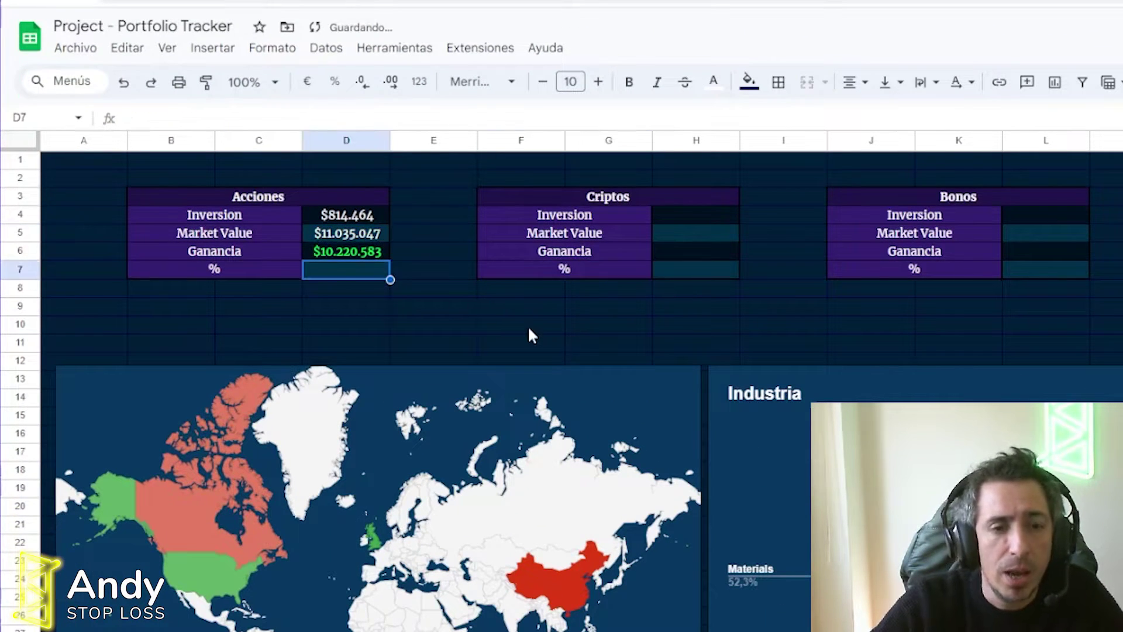
type("=D4/D5")
key("Return")
left_click(366, 273)
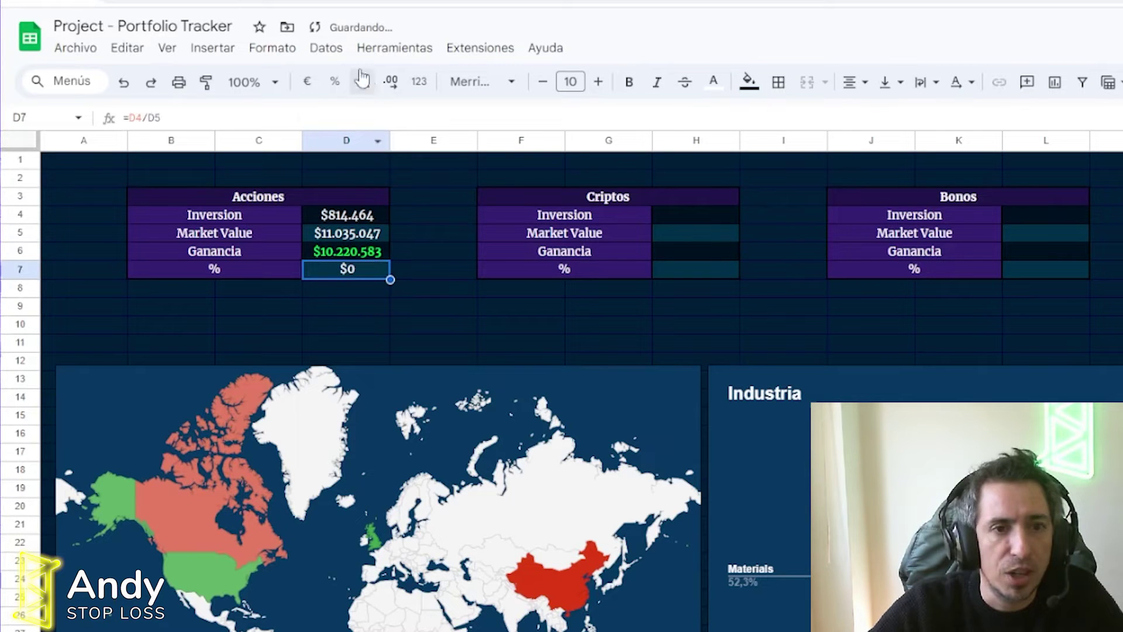
left_click(337, 51)
mouse_move(297, 119)
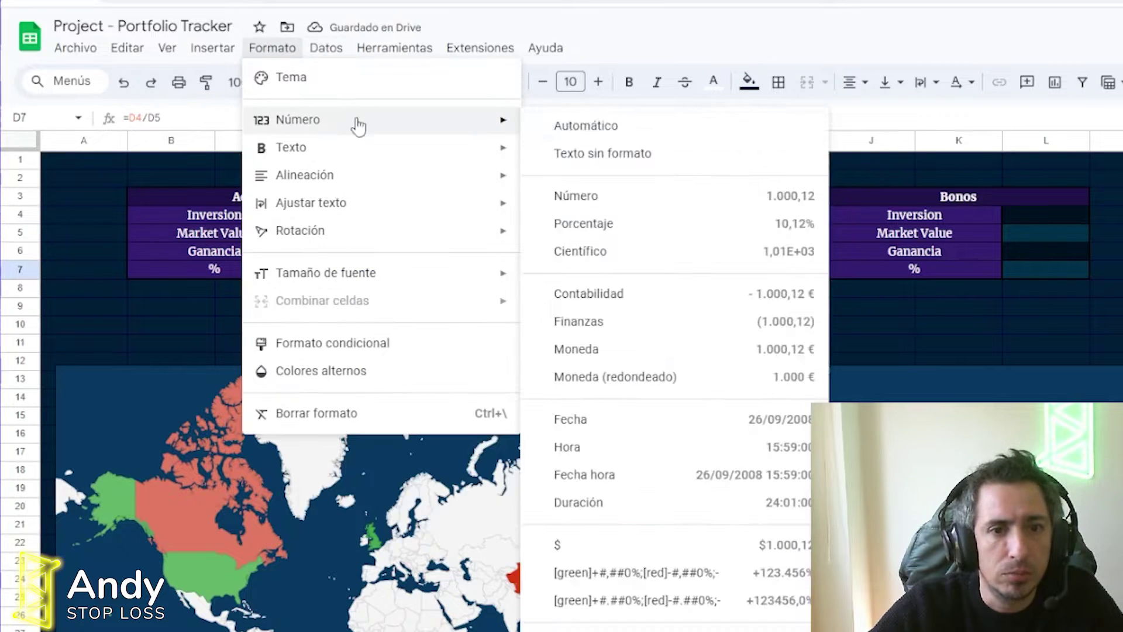
left_click(642, 238)
Correct the % formula to =D5/D4-1, giving 1254,88%
type("=D4")
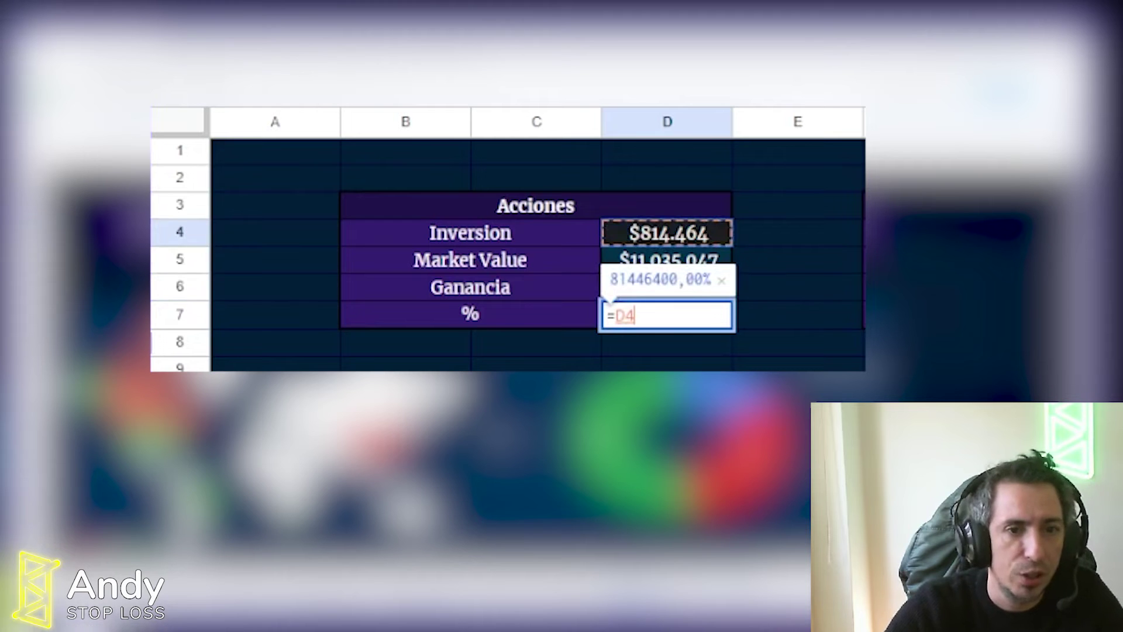
key("BackSpace")
type("5/")
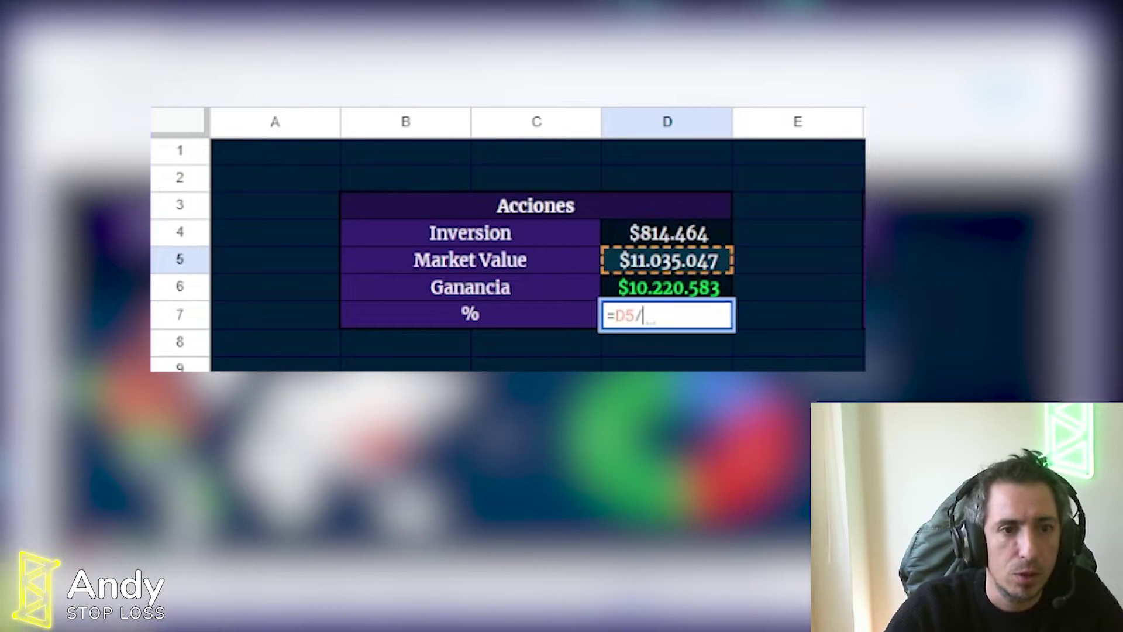
type("D4")
key("Return")
left_click(686, 330)
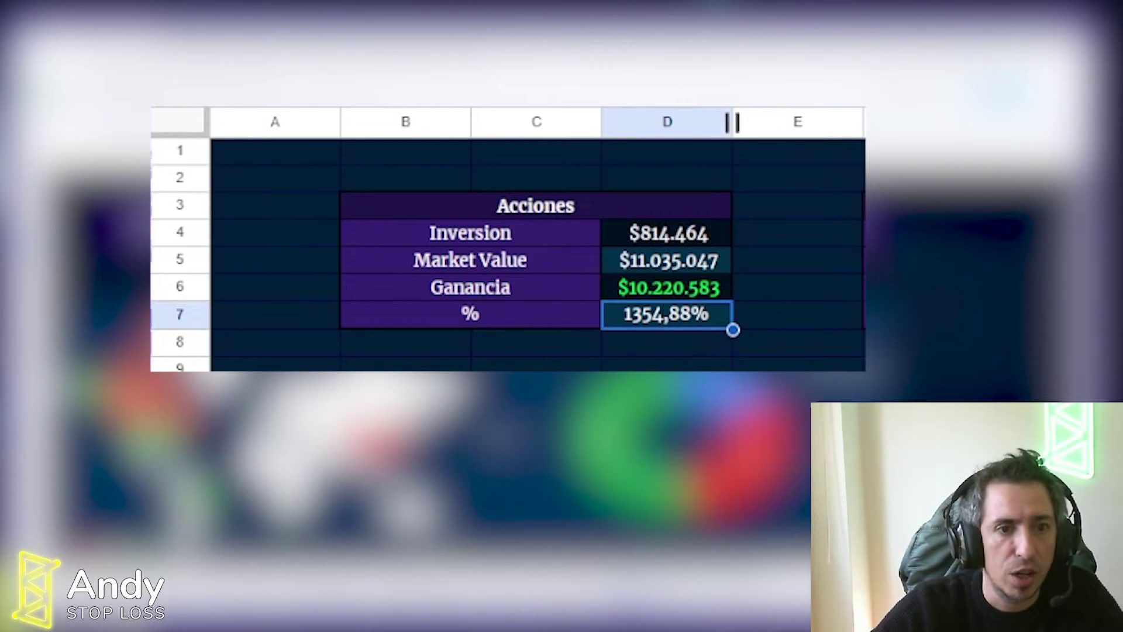
key("F2")
type("1")
key("Return")
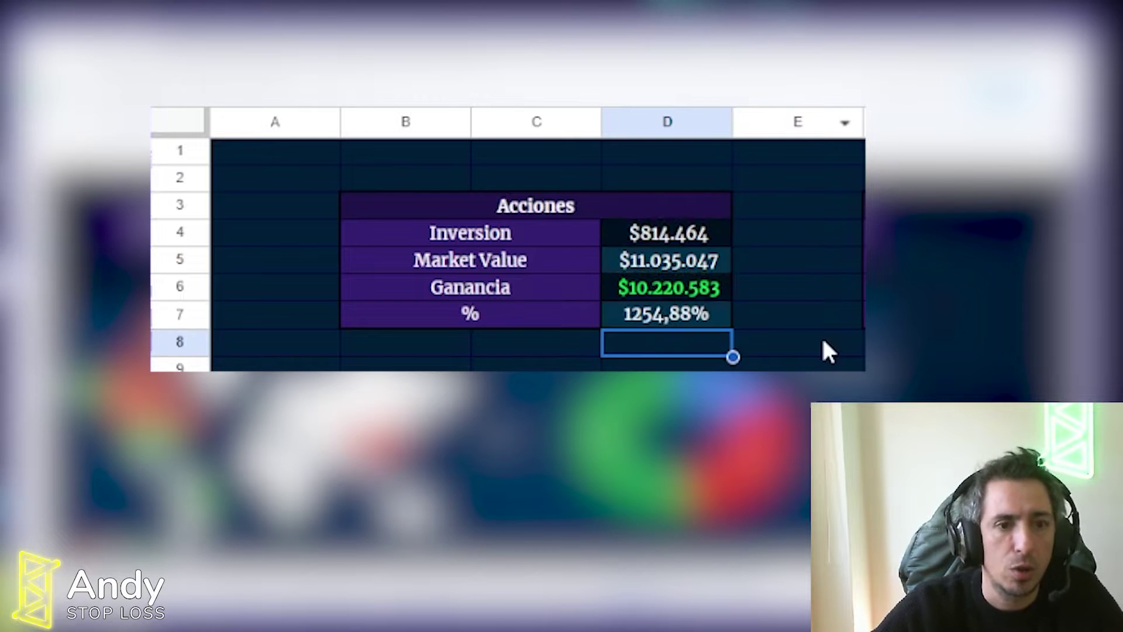
left_click(827, 363)
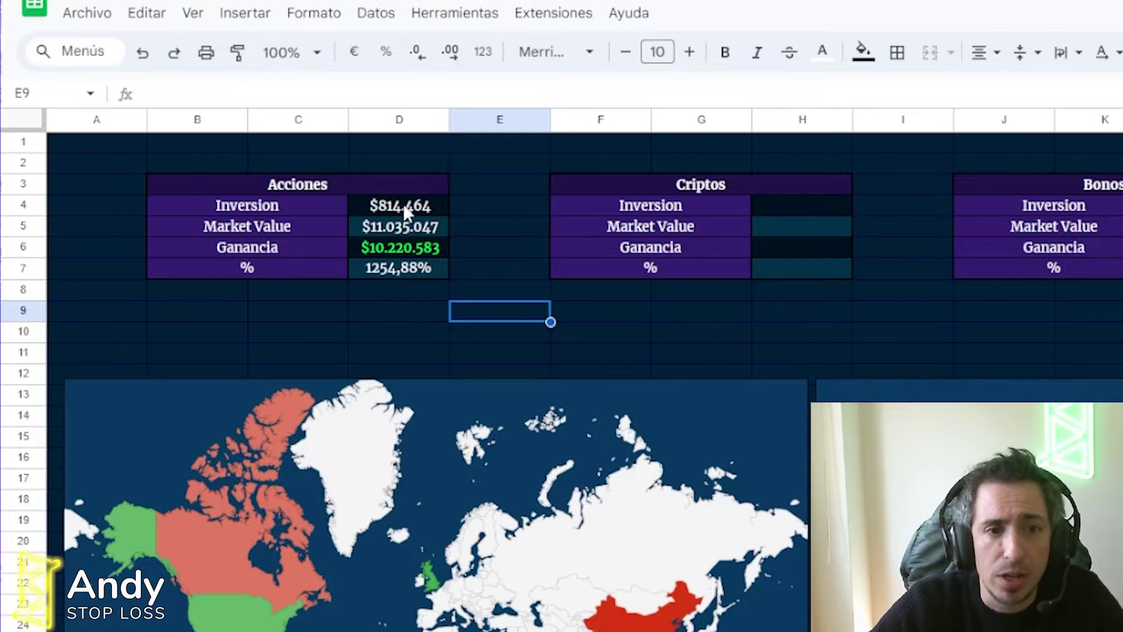
left_click_drag(402, 203, 405, 269)
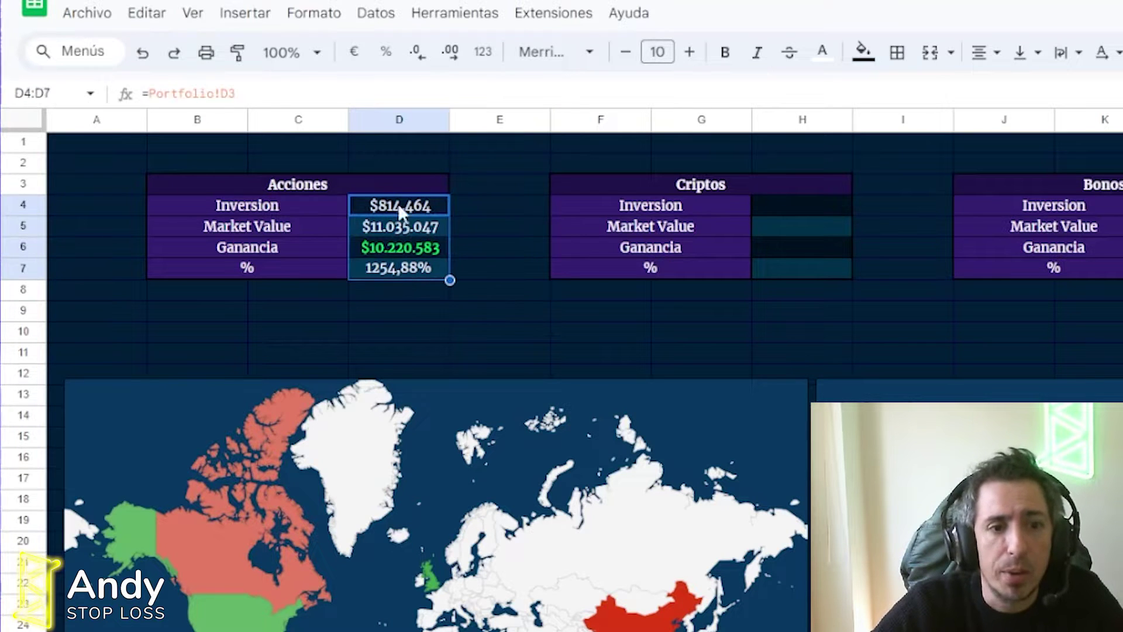
left_click(403, 261)
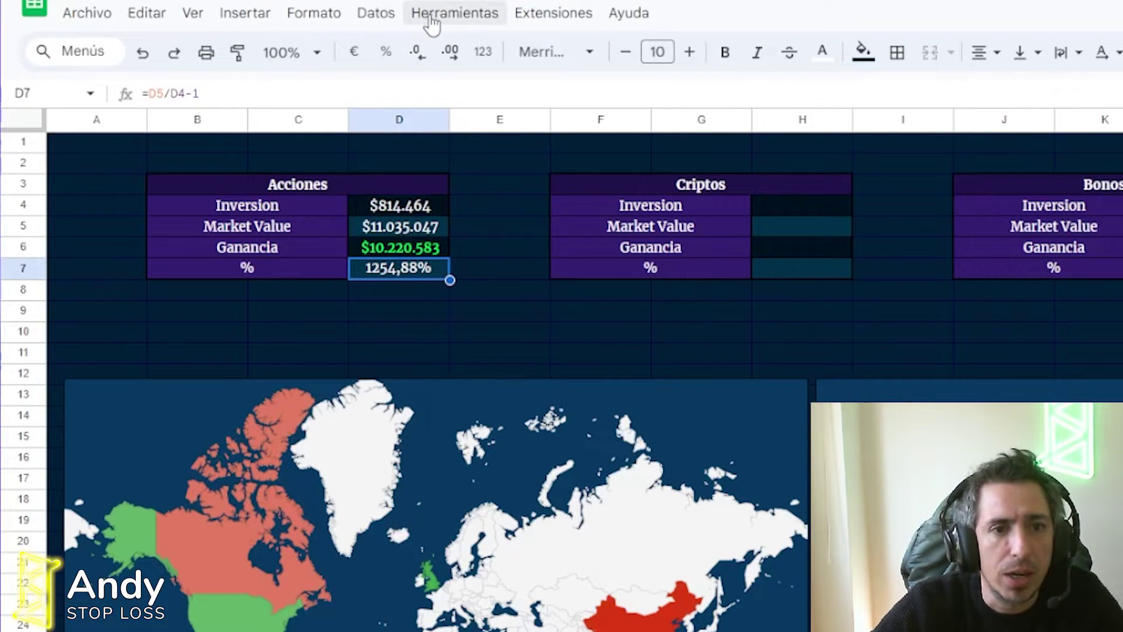
Add a conditional formatting rule on D7: greater than 0 shows green text
right_click(396, 267)
mouse_move(344, 617)
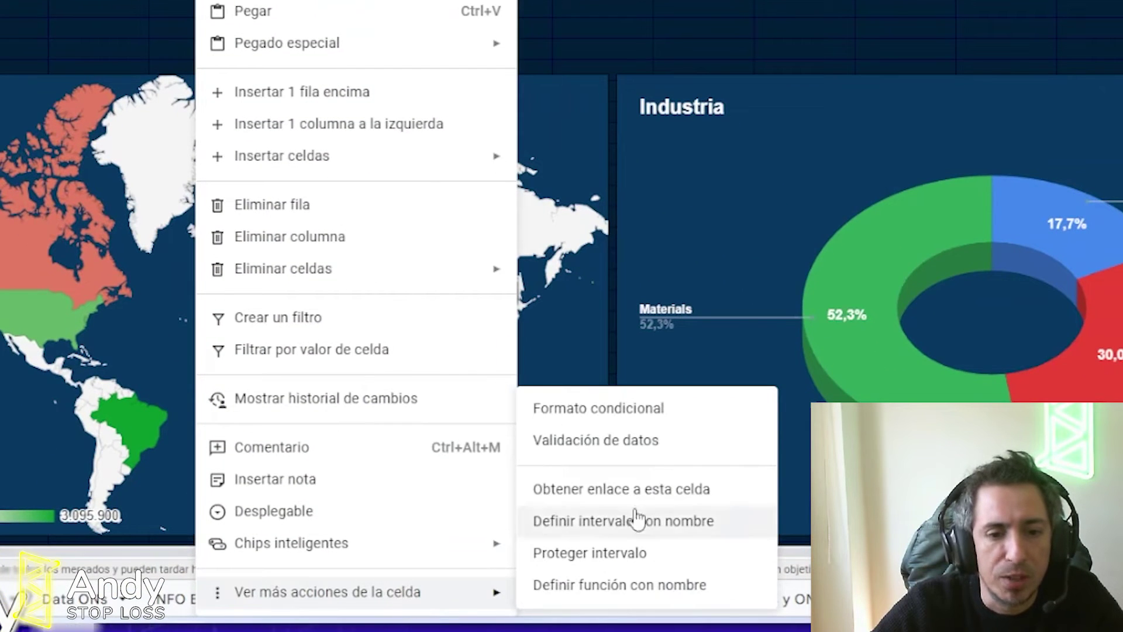
left_click(641, 417)
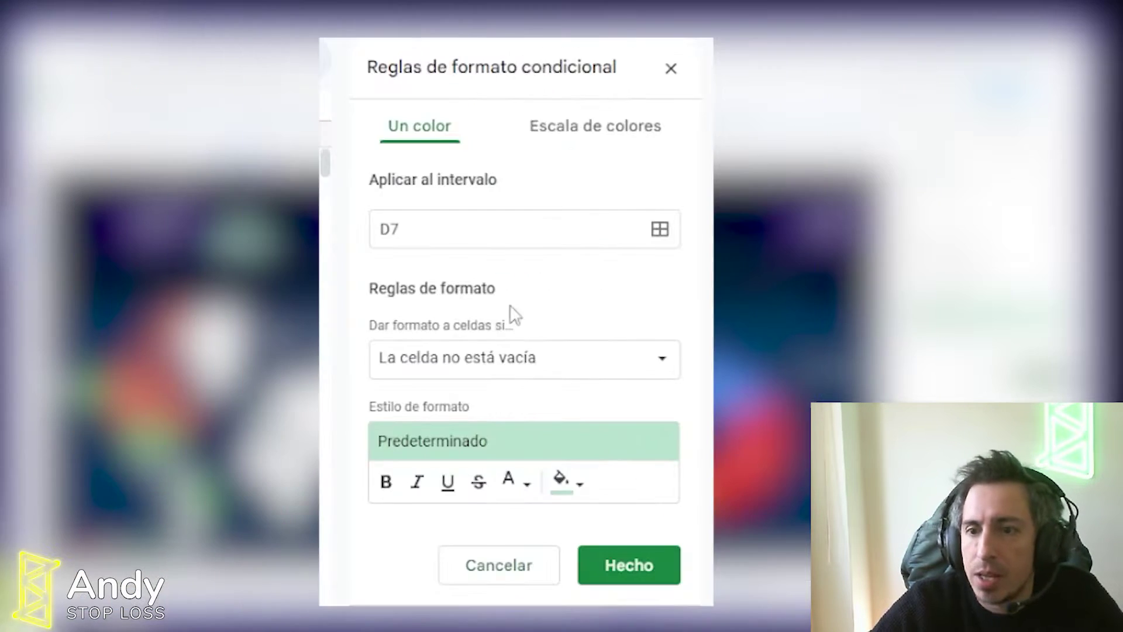
left_click(566, 366)
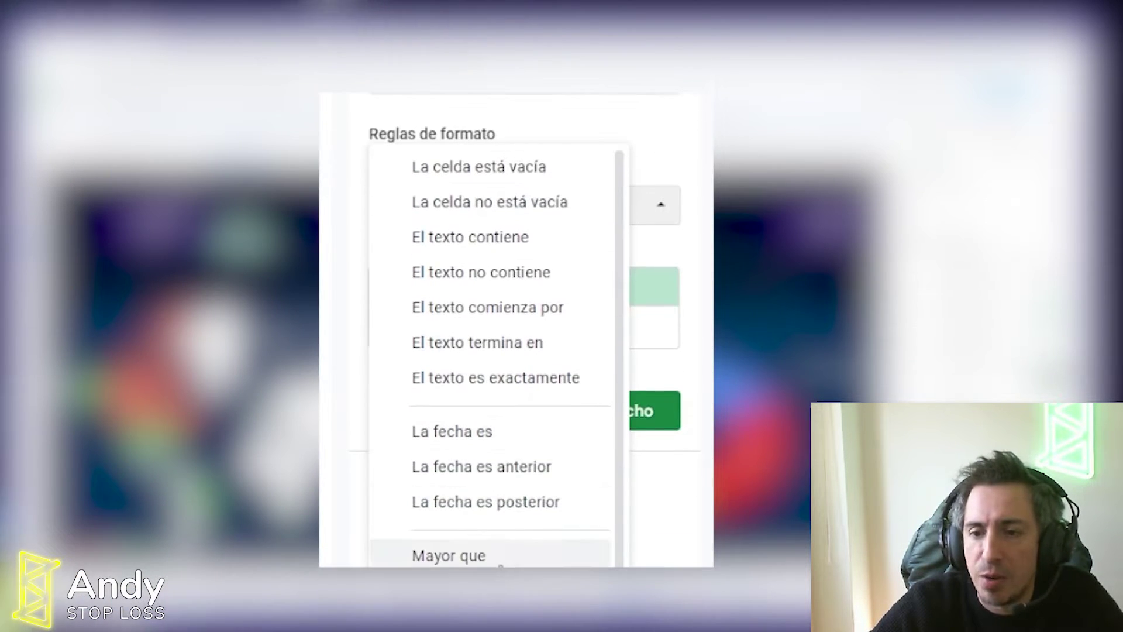
left_click(468, 556)
left_click(462, 255)
type("0")
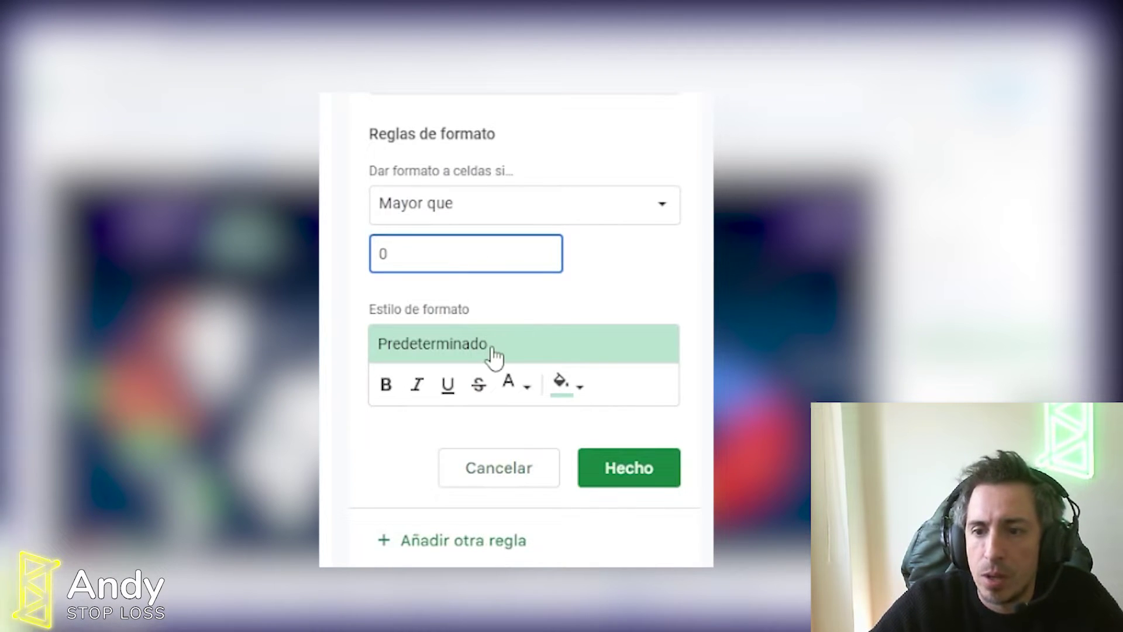
left_click(495, 355)
left_click(440, 462)
left_click(509, 386)
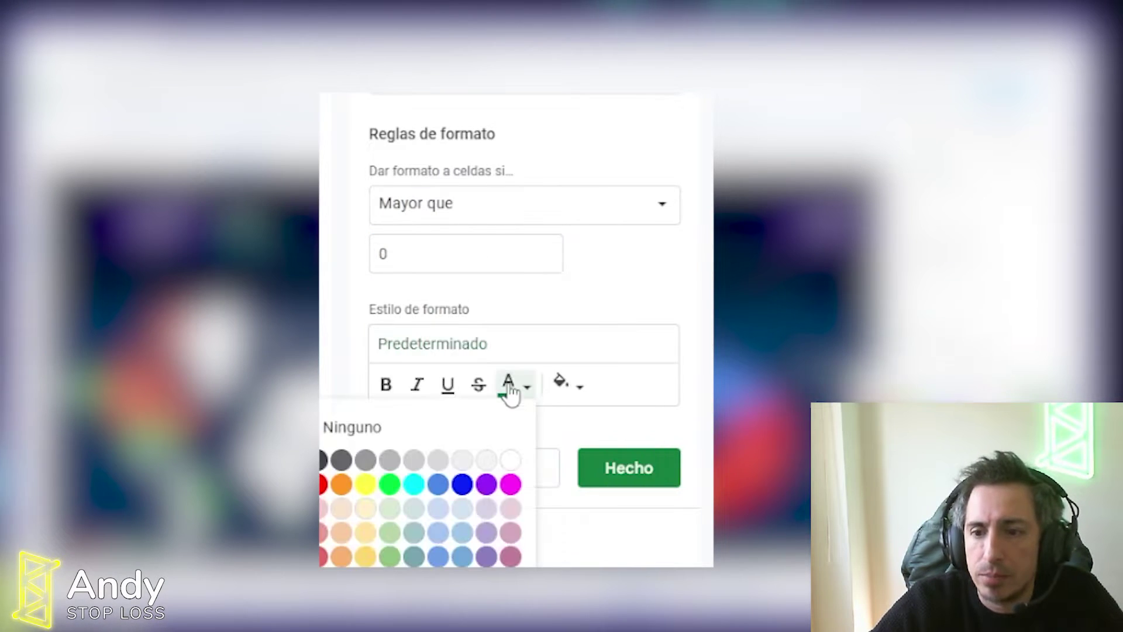
left_click(390, 484)
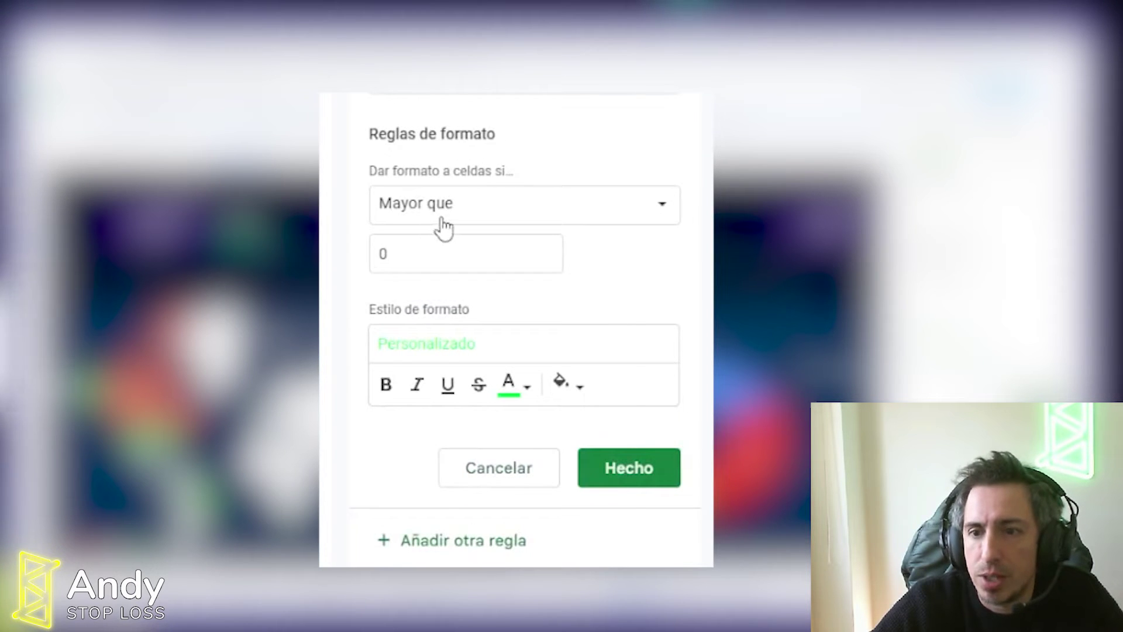
Add a second rule: less than 0 shows red text
left_click(438, 226)
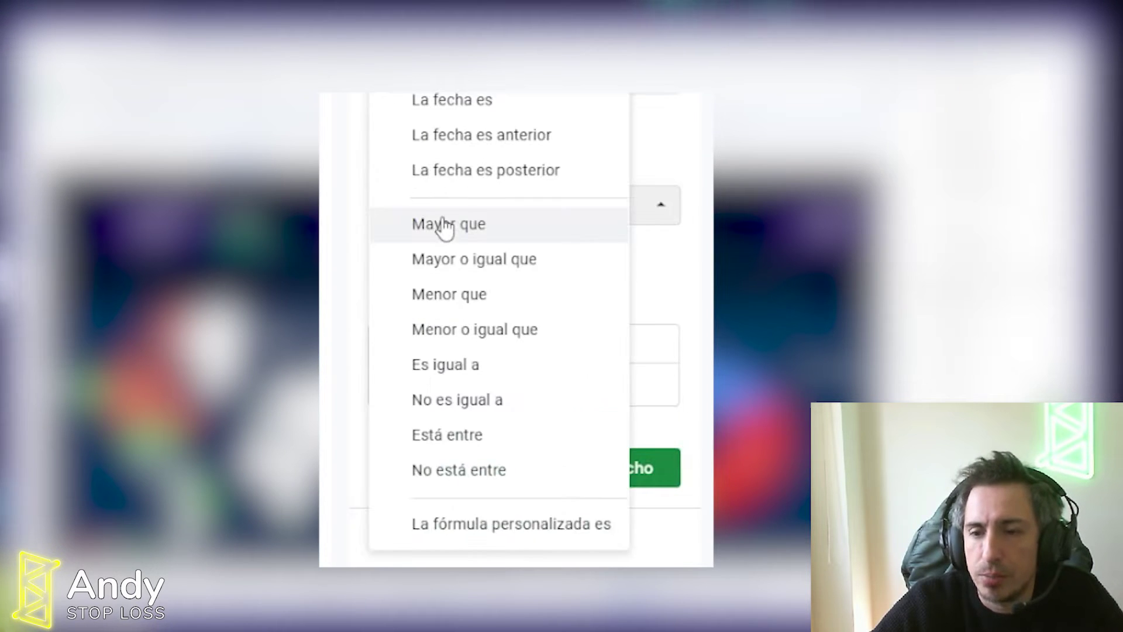
left_click(451, 293)
left_click(509, 386)
left_click(323, 484)
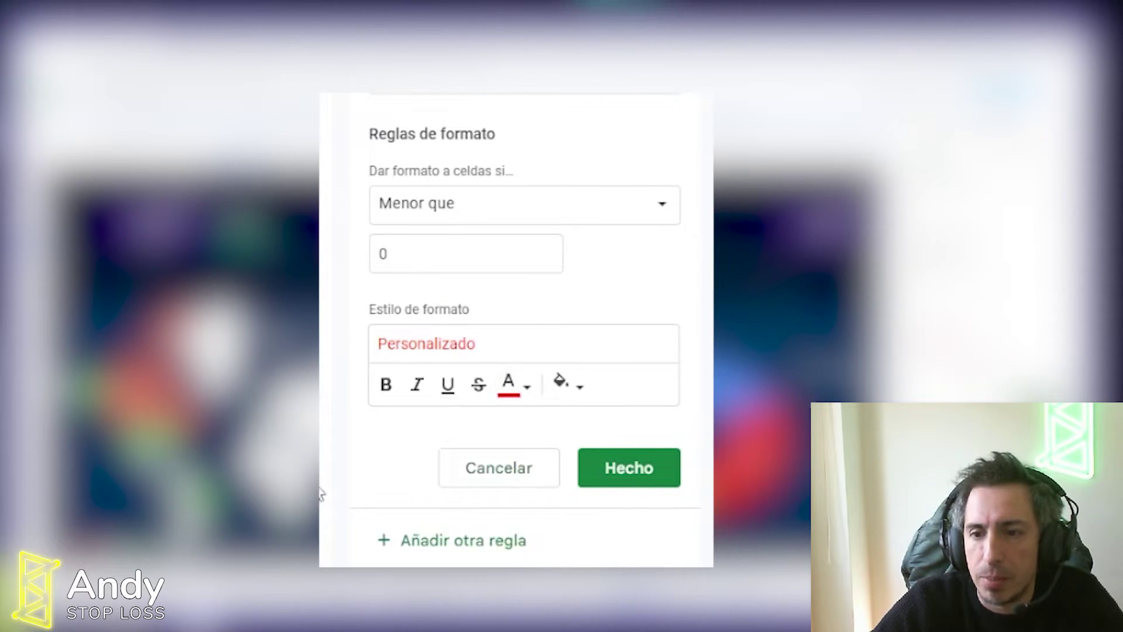
left_click(632, 468)
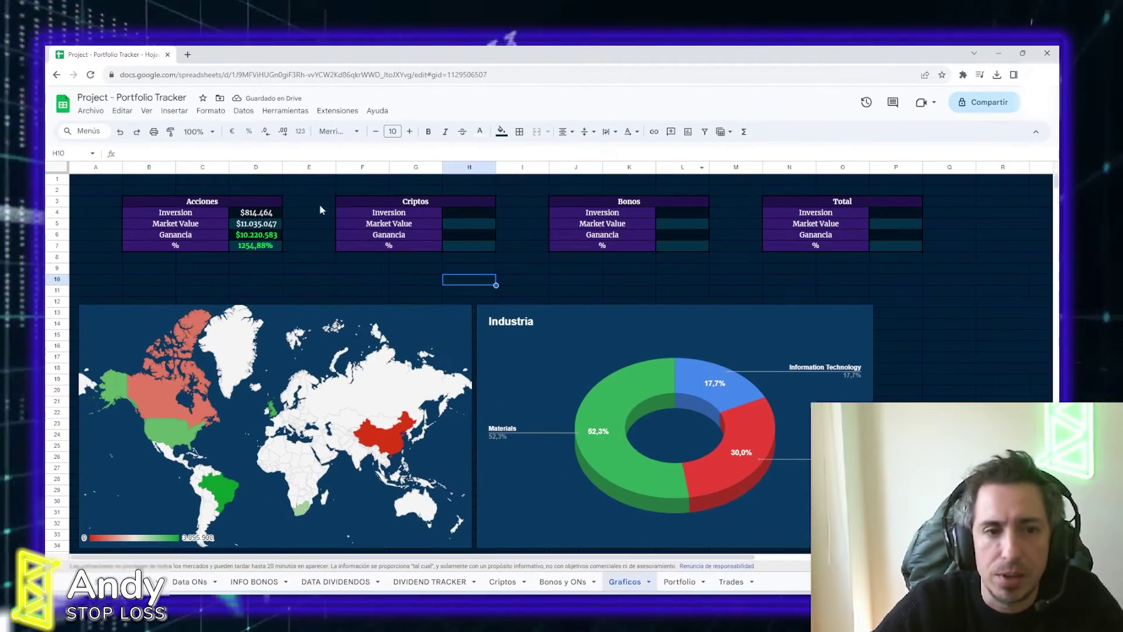
Copy the Acciones value cells D4:D7 into the Criptos, Bonos and Total blocks
left_click(250, 214)
left_click_drag(251, 215, 254, 245)
key("ctrl+c")
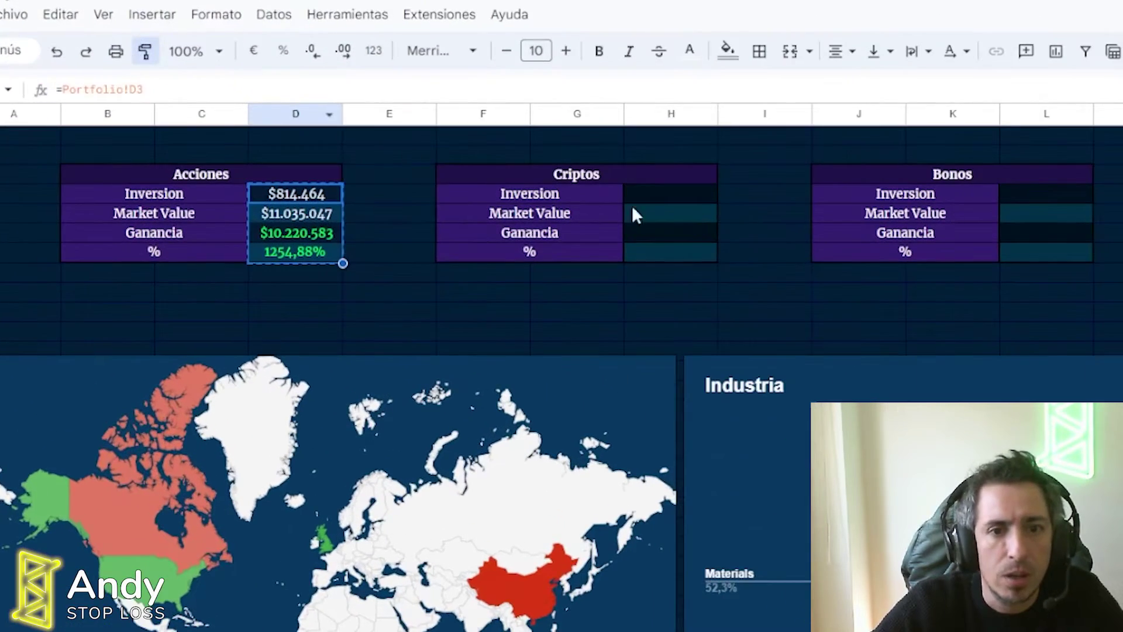
left_click(467, 213)
key("ctrl+v")
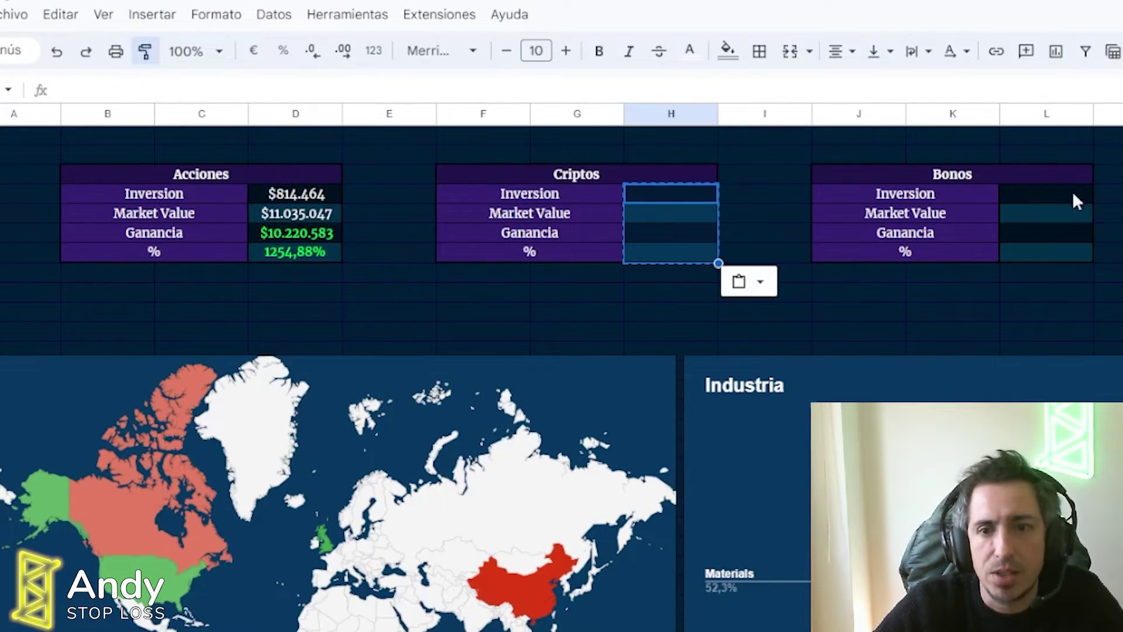
left_click(1077, 202)
key("ctrl+v")
key("ctrl+v")
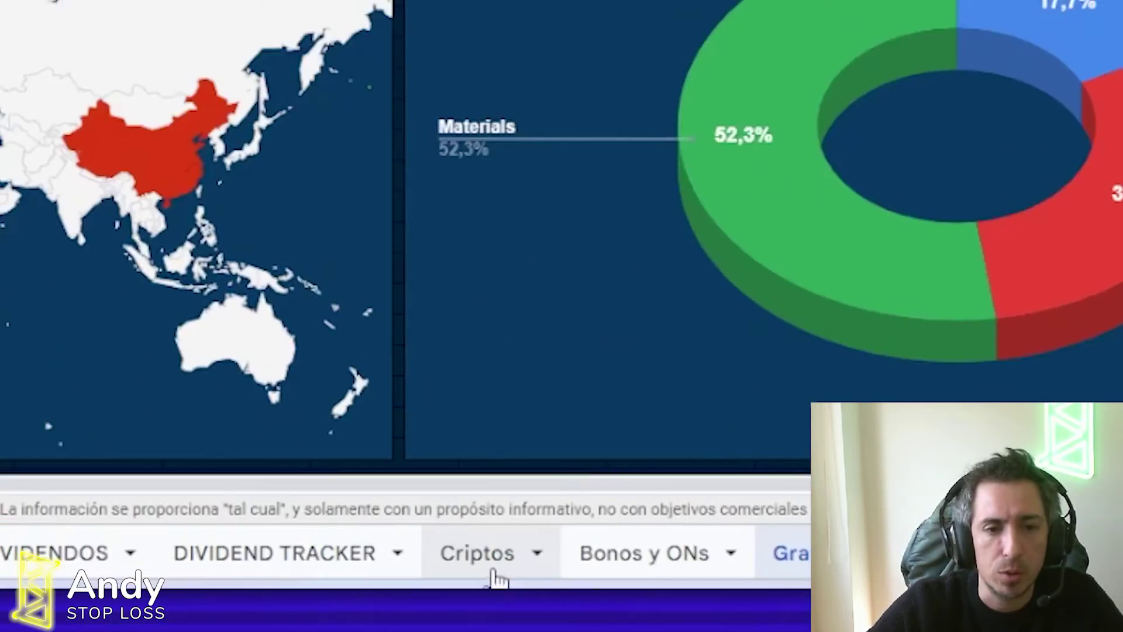
Link Criptos Inversion and Market Value to the Criptos sheet, showing $7.750 and $7.228
left_click(502, 582)
left_click(326, 448)
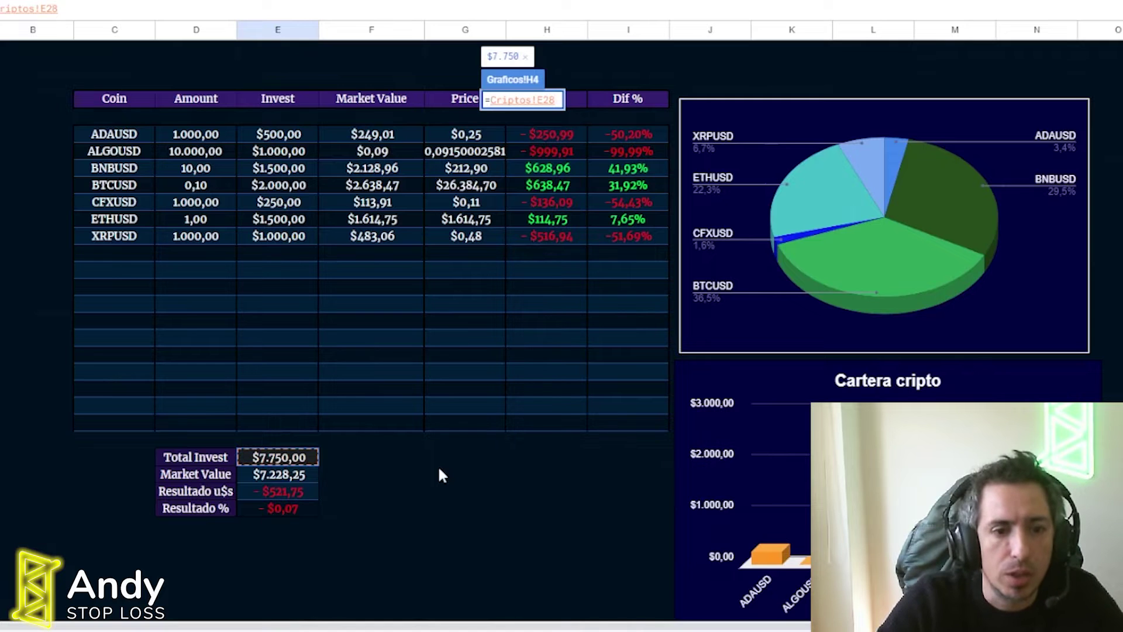
key("Return")
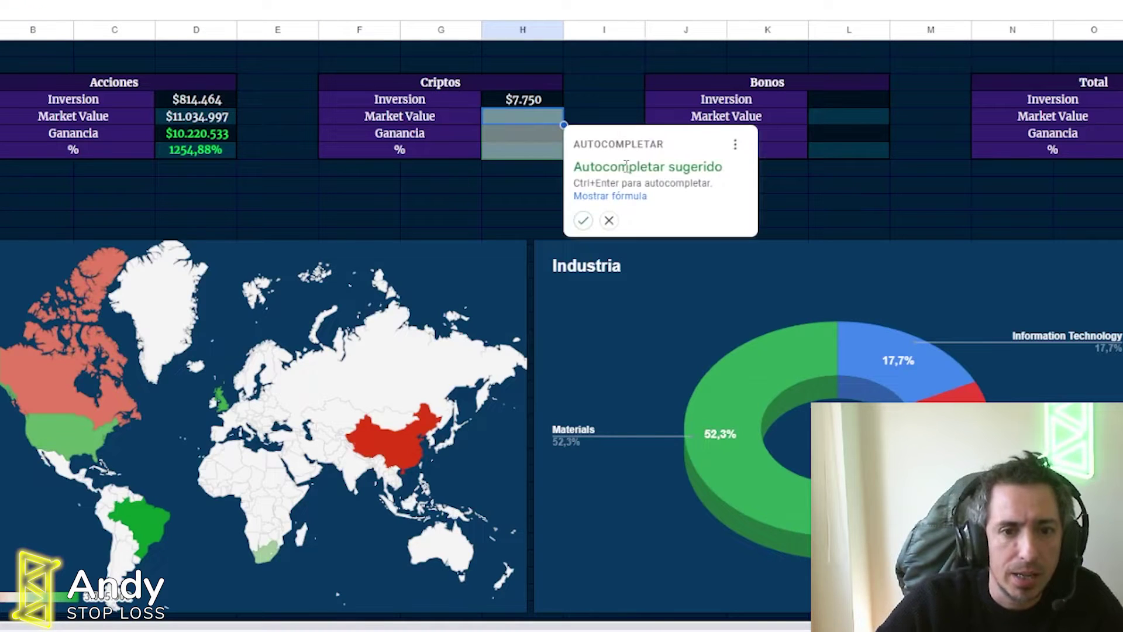
key("ctrl+Return")
key("F2")
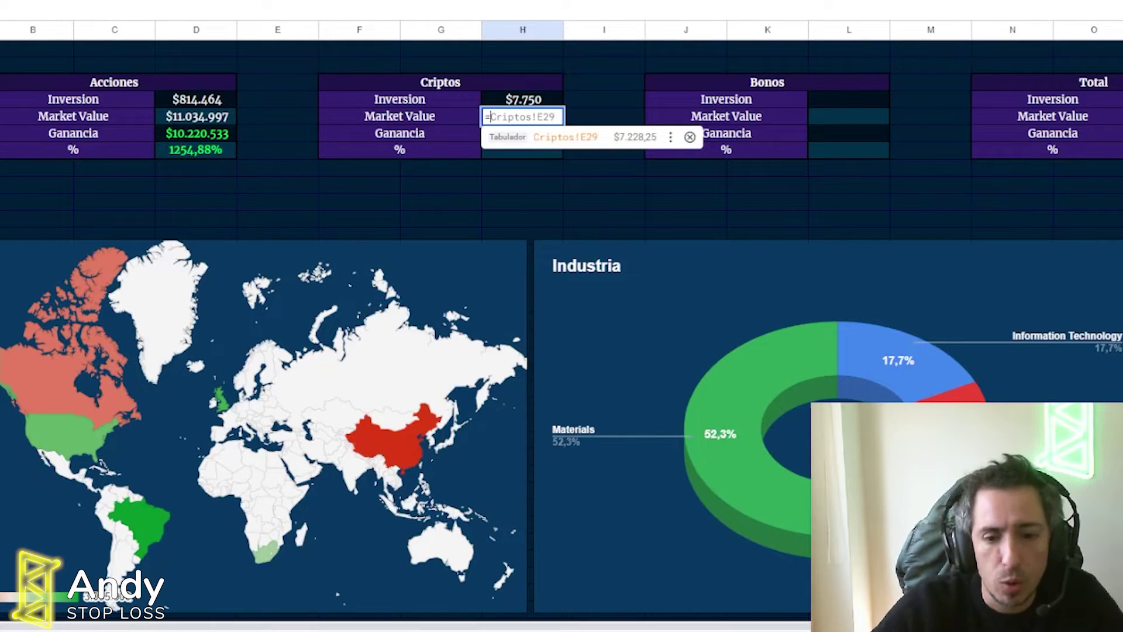
left_click(357, 552)
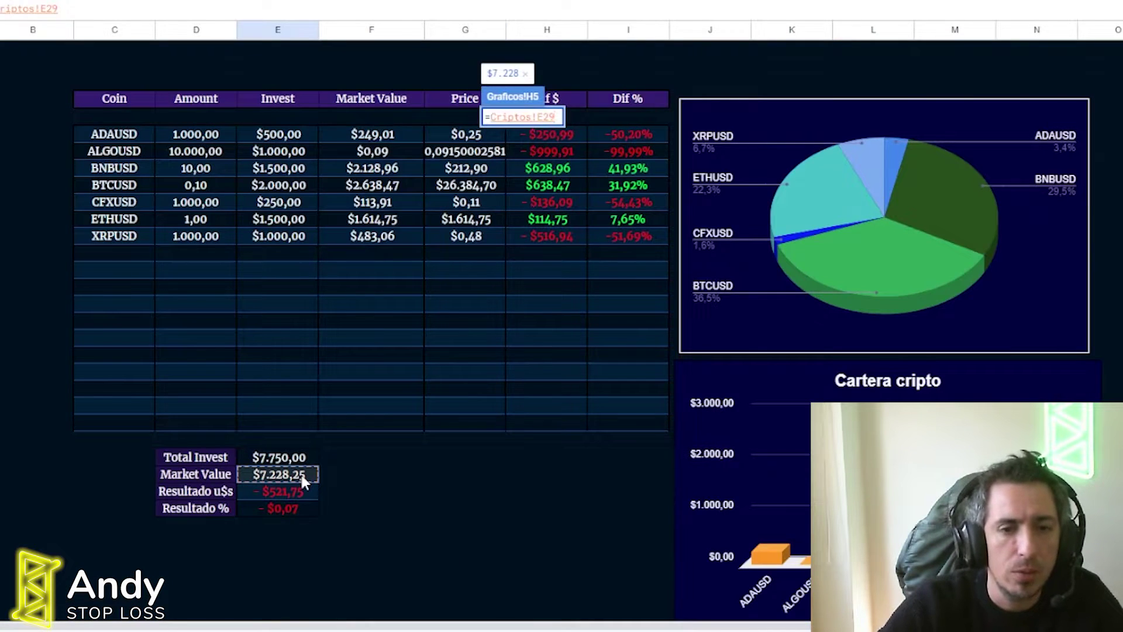
key("Return")
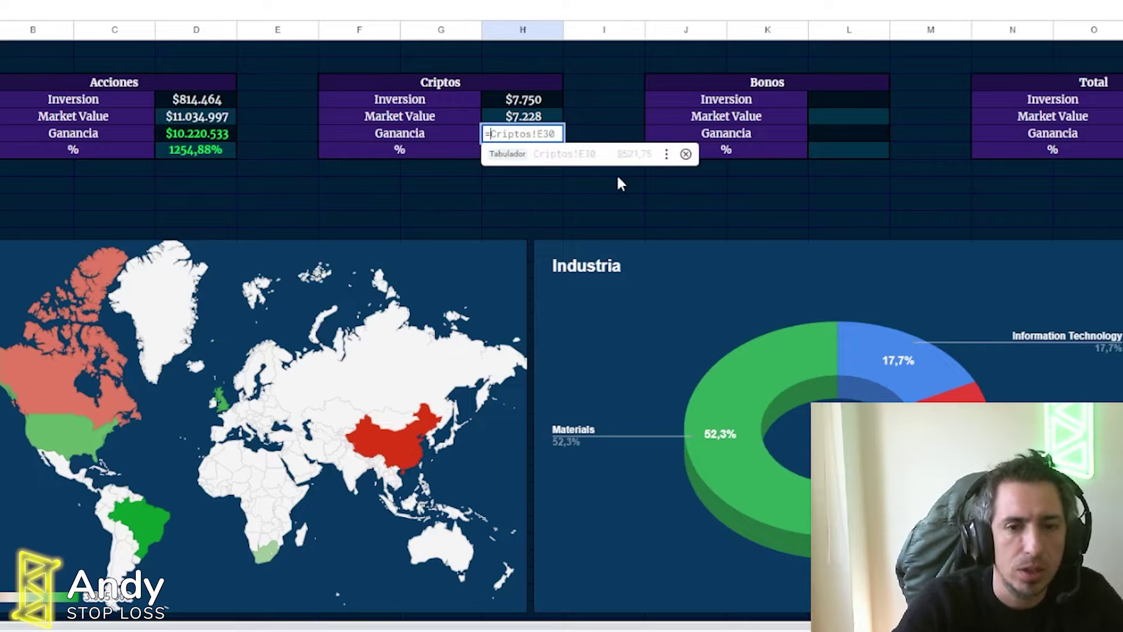
Link Criptos Ganancia to =Criptos!E30 and % to =Criptos!E31, showing -$522 and -6,73%
type("=Criptos!E30")
left_click(664, 626)
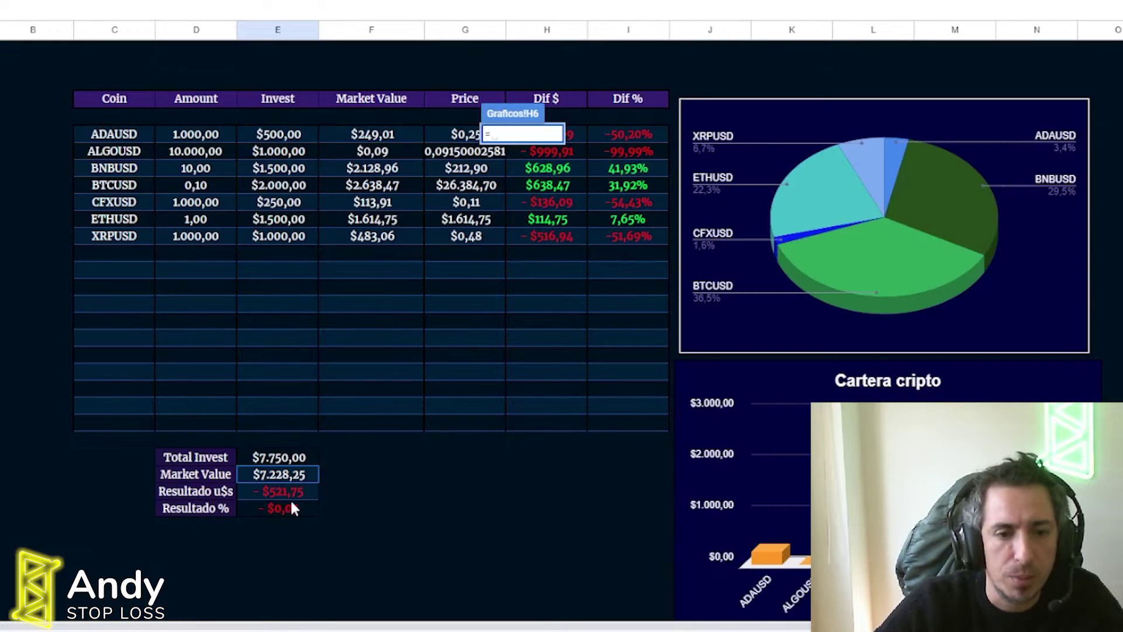
key("Return")
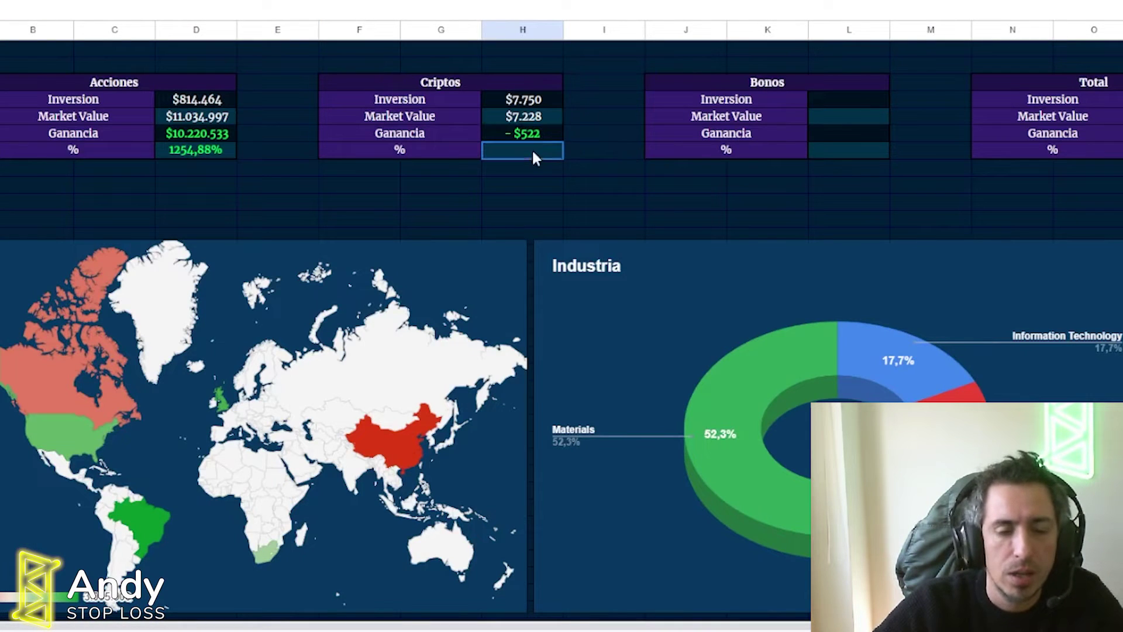
type("=")
left_click(664, 626)
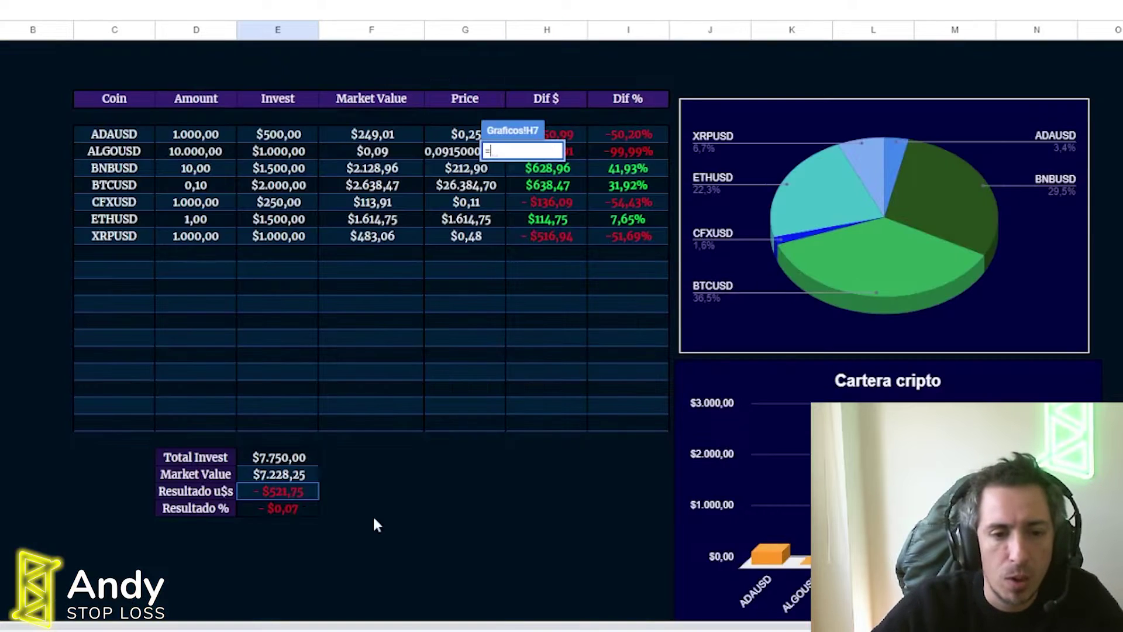
left_click(297, 511)
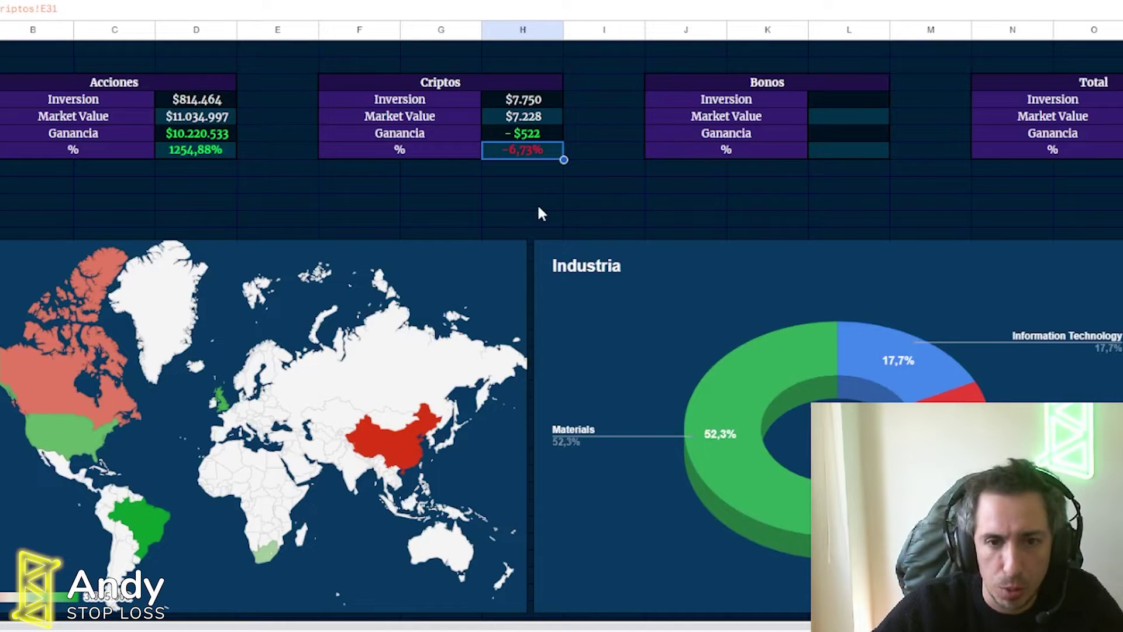
key("Up")
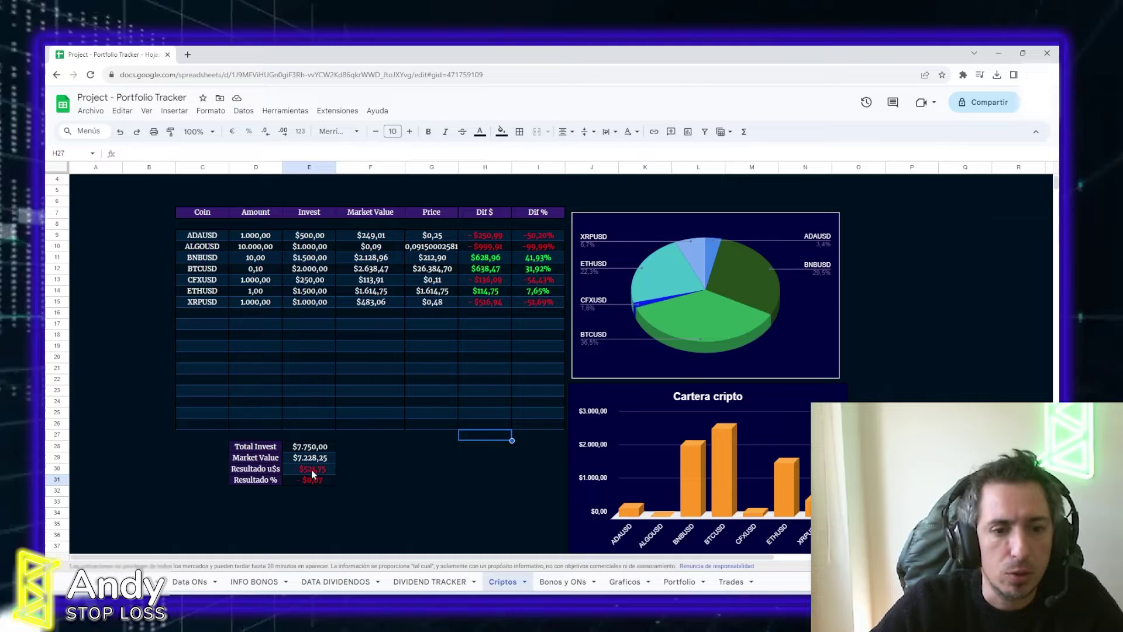
Rename the Graficos sheet to Dashboard
left_click(312, 471)
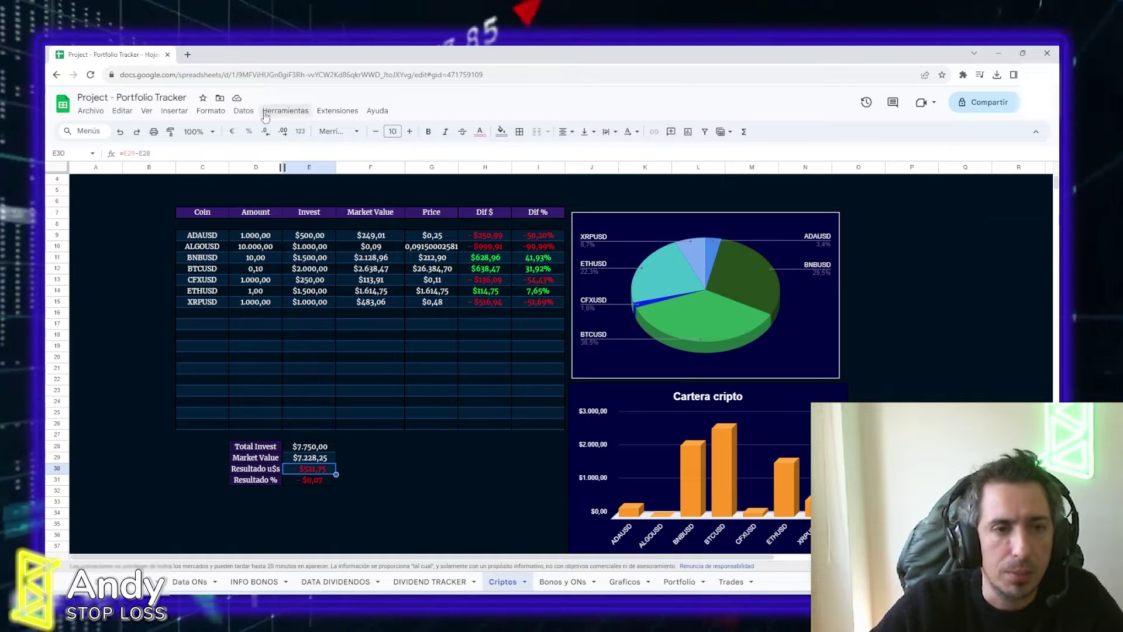
left_click(625, 581)
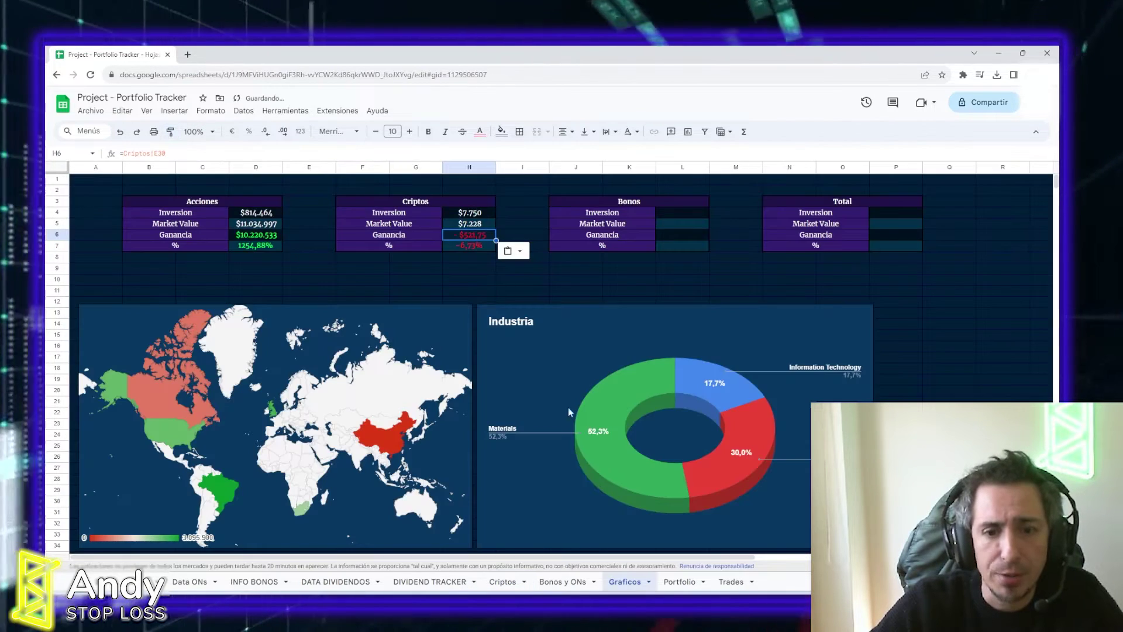
left_click(648, 581)
left_click(639, 448)
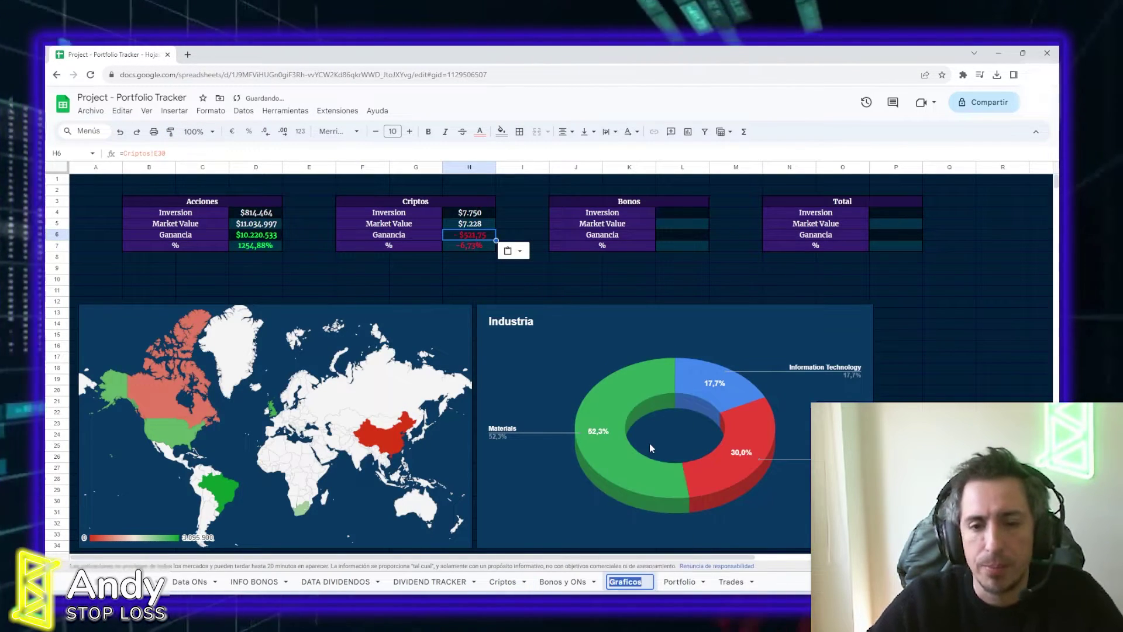
type("Dashboard")
Start a formula in the Bonos Inversion cell L4 sourcing from the Bonos y ONs sheet
left_click(682, 216)
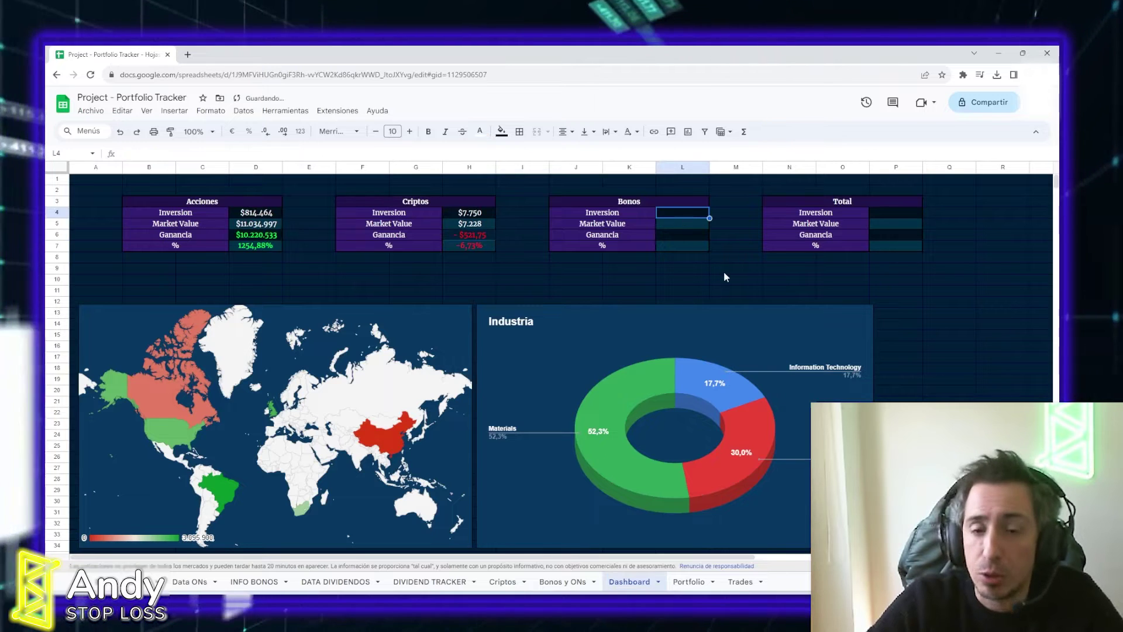
type("=")
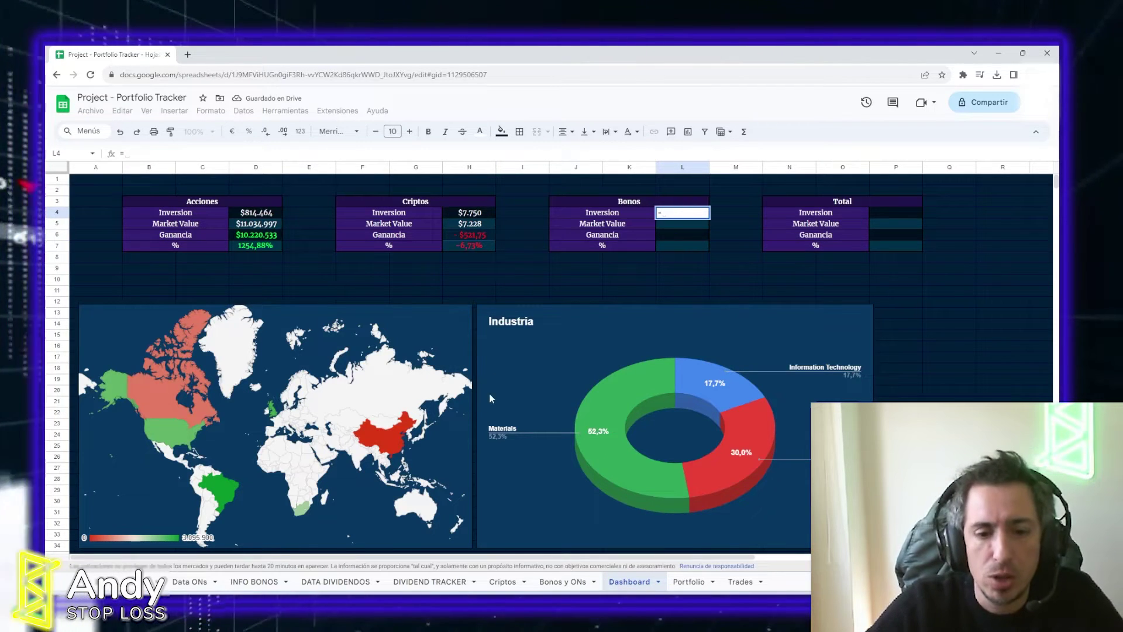
left_click(563, 581)
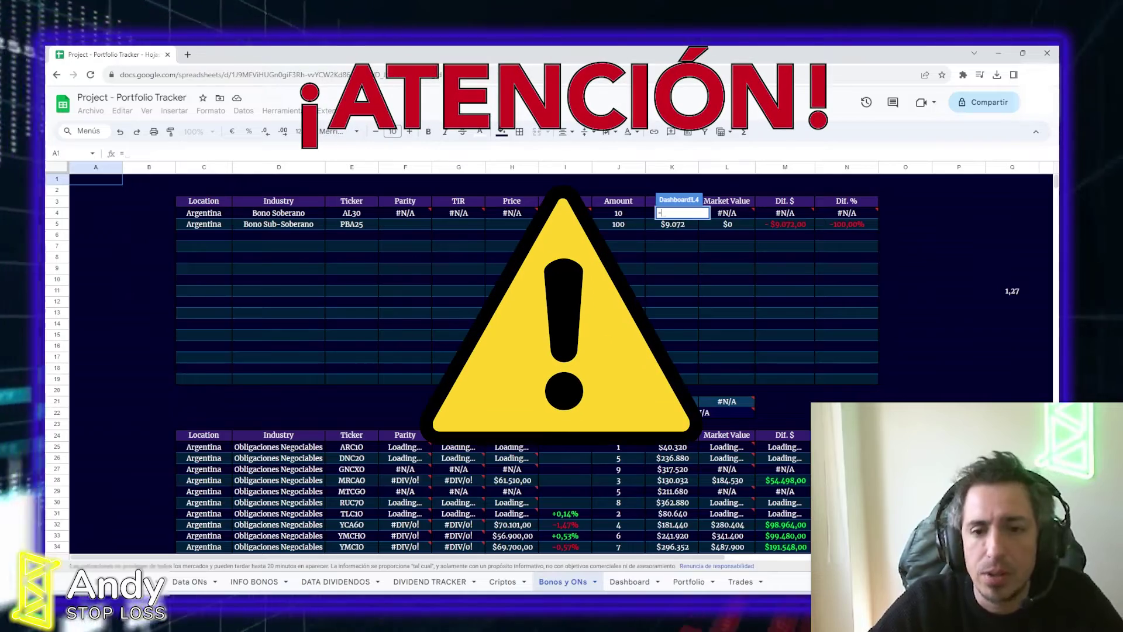
Cancel the Bonos formula, check the INFO BONOS import formula in C4, and reload the spreadsheet
key("Escape")
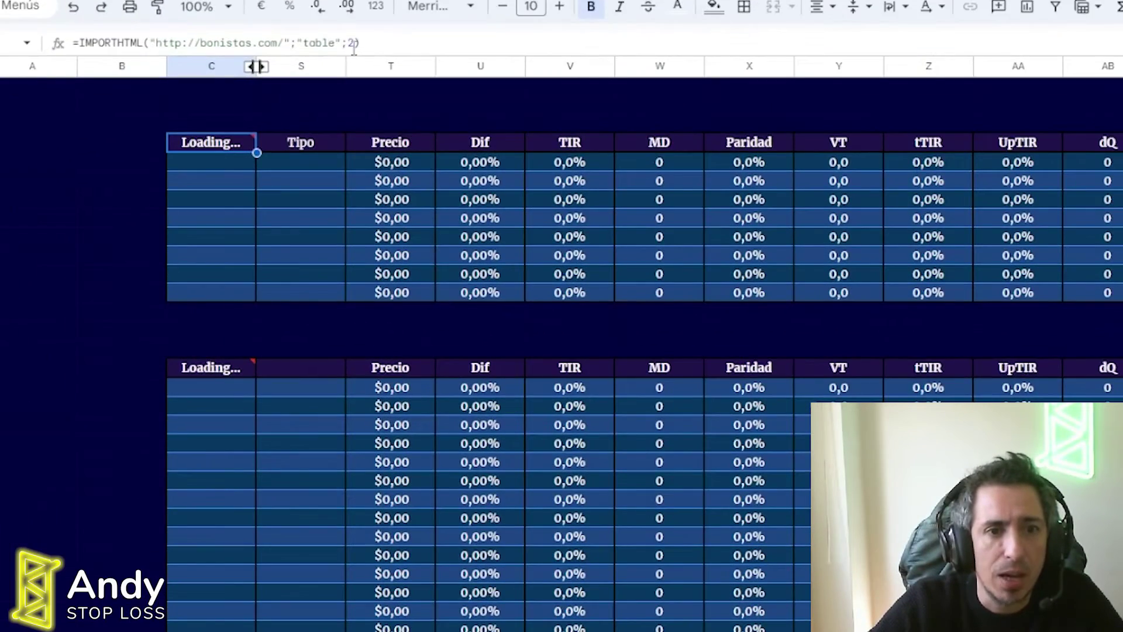
left_click(351, 47)
left_click(269, 235)
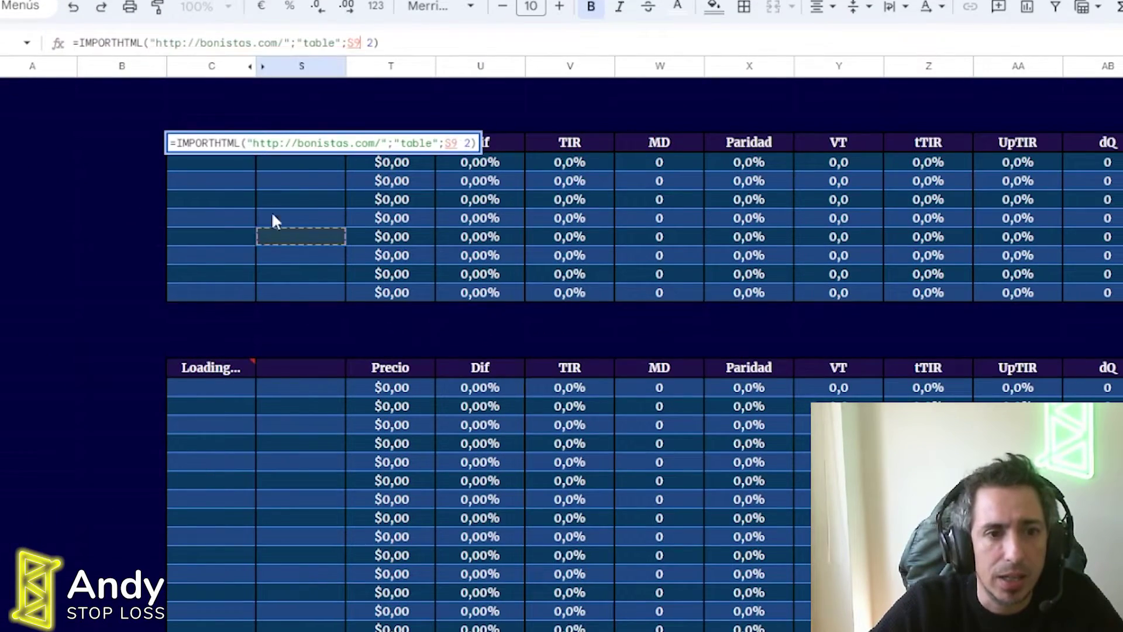
key("Escape")
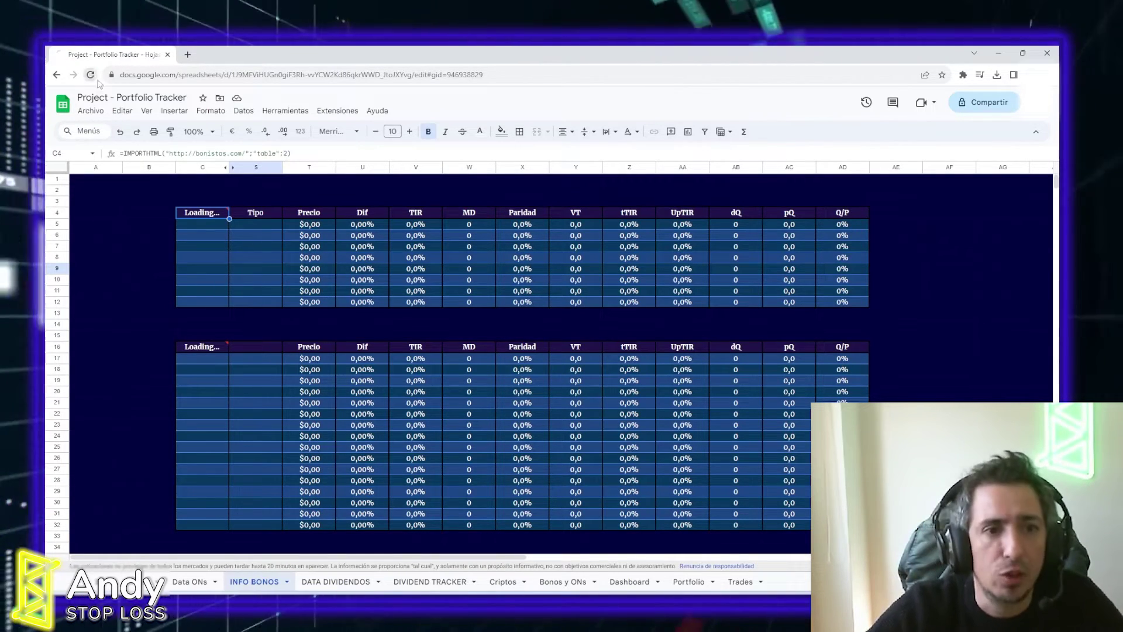
key("F5")
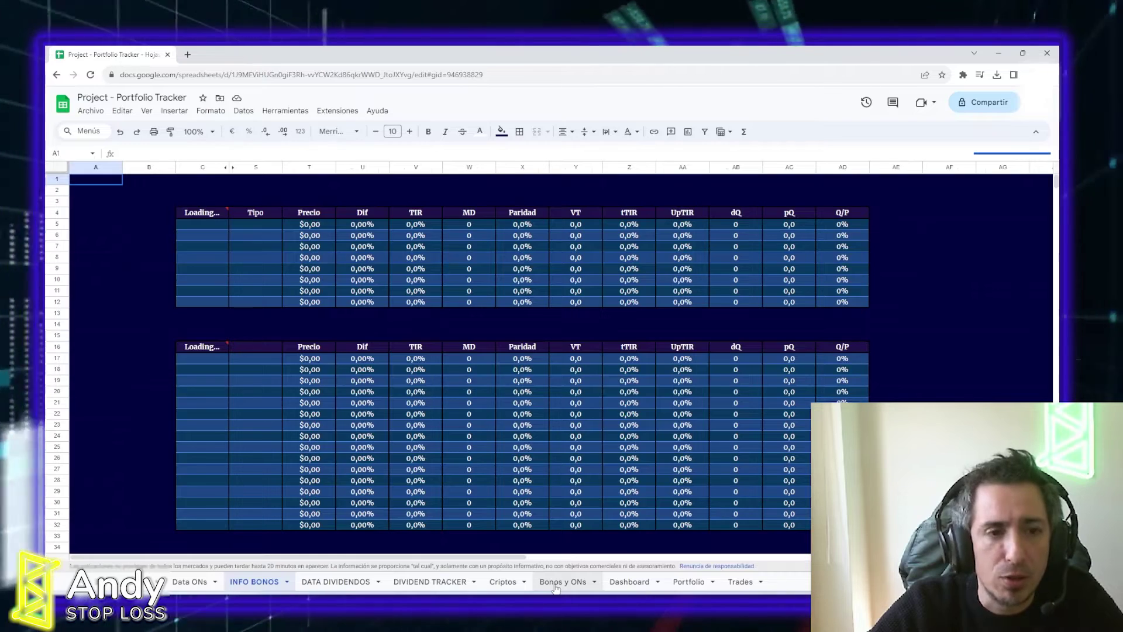
left_click(555, 585)
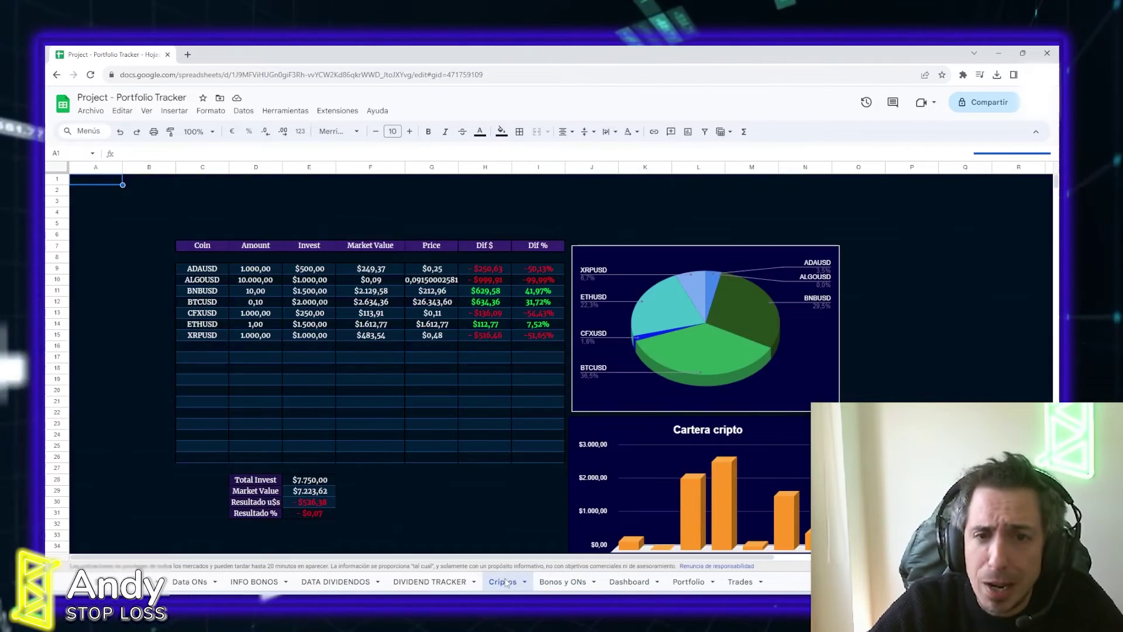
Link Bonos Inversion and Market Value to 'Bonos y ONs'!K21 and L21
left_click(504, 582)
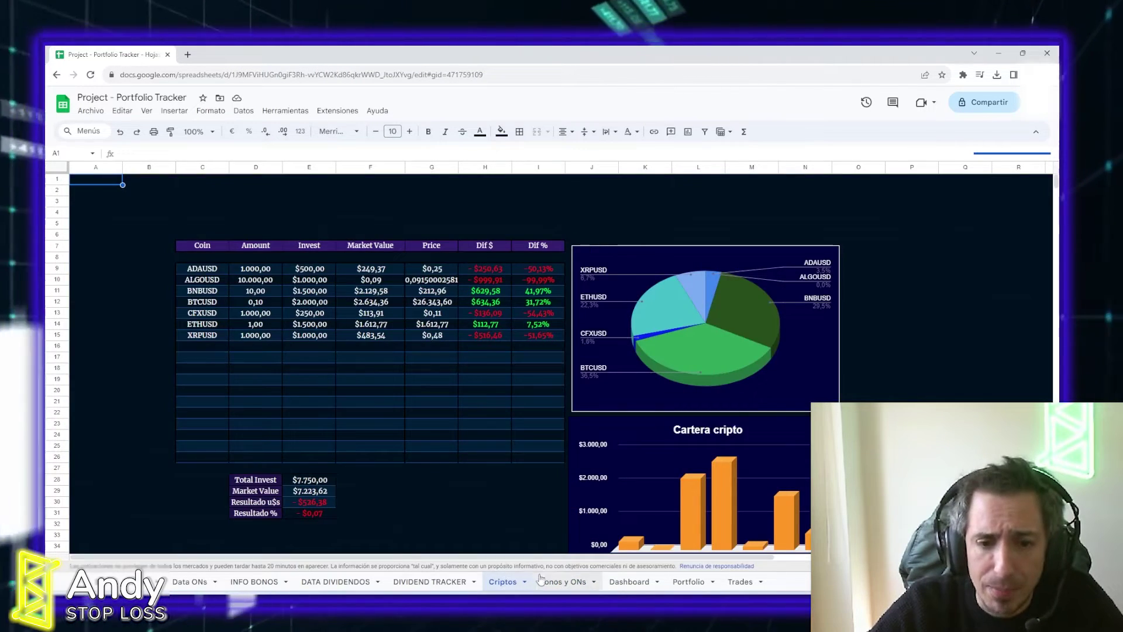
left_click(630, 581)
left_click(683, 213)
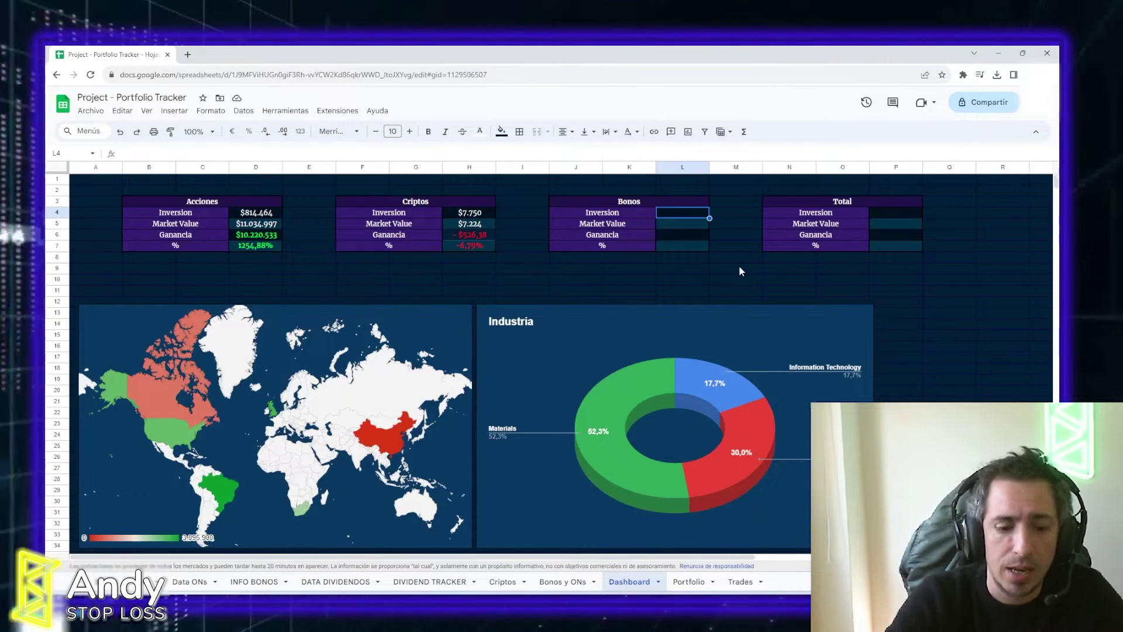
type("=")
left_click(563, 581)
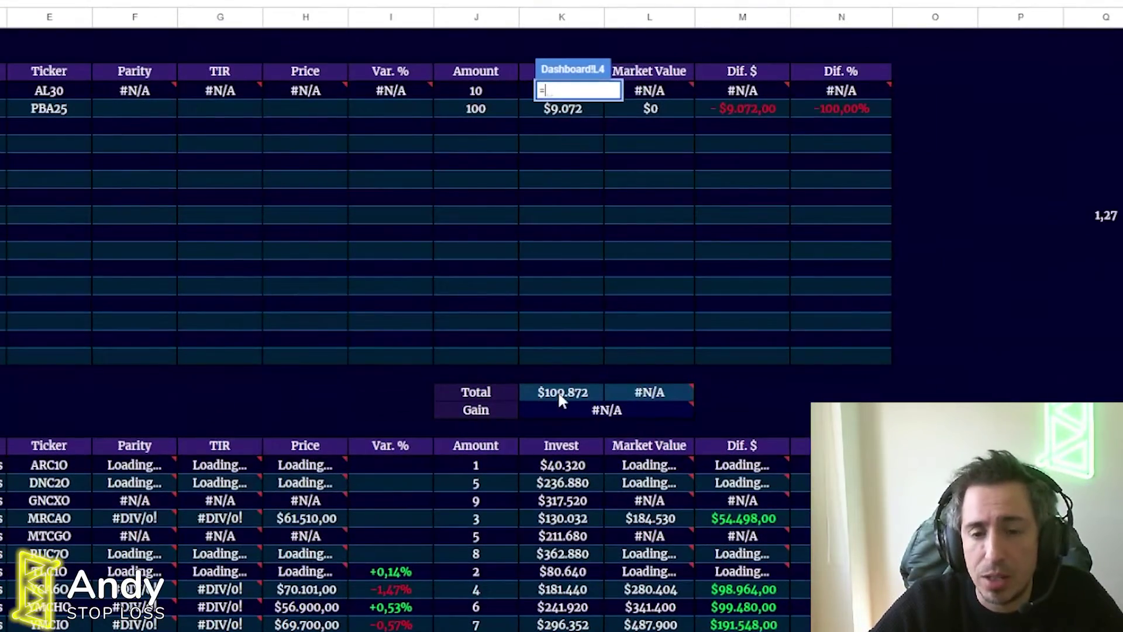
left_click(557, 391)
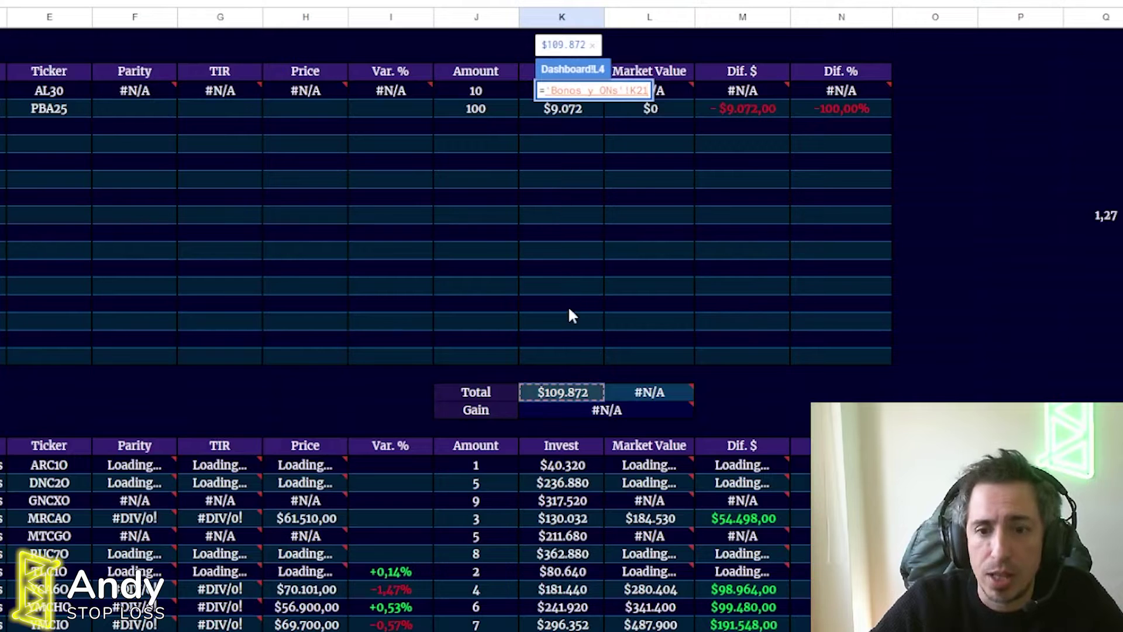
key("Return")
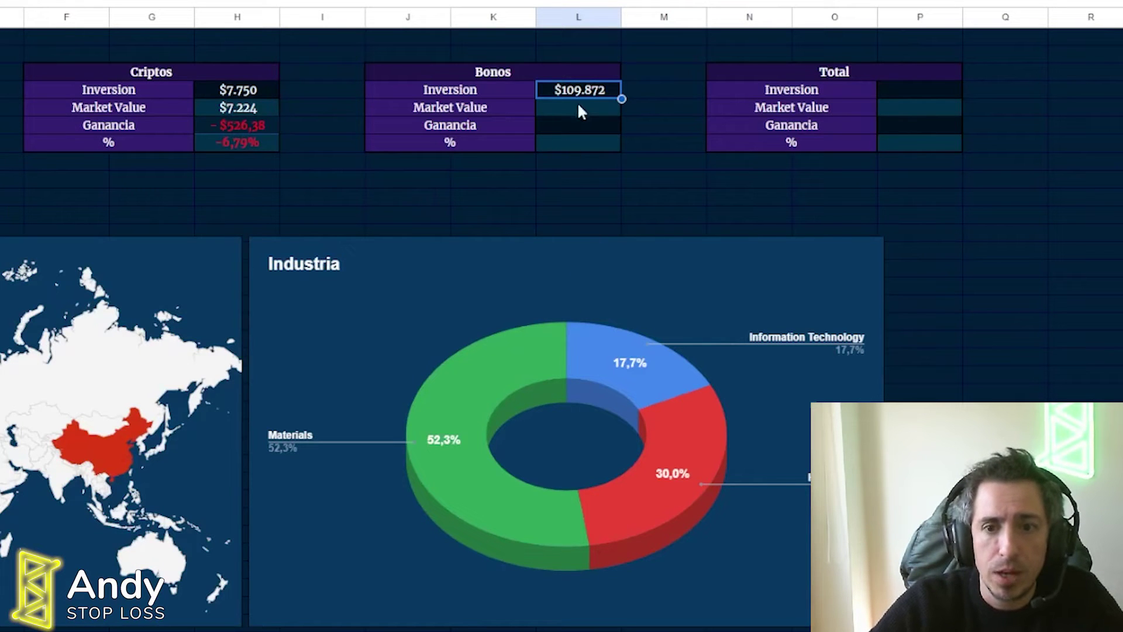
left_click(579, 109)
type("='Bonos y ONs'!K22")
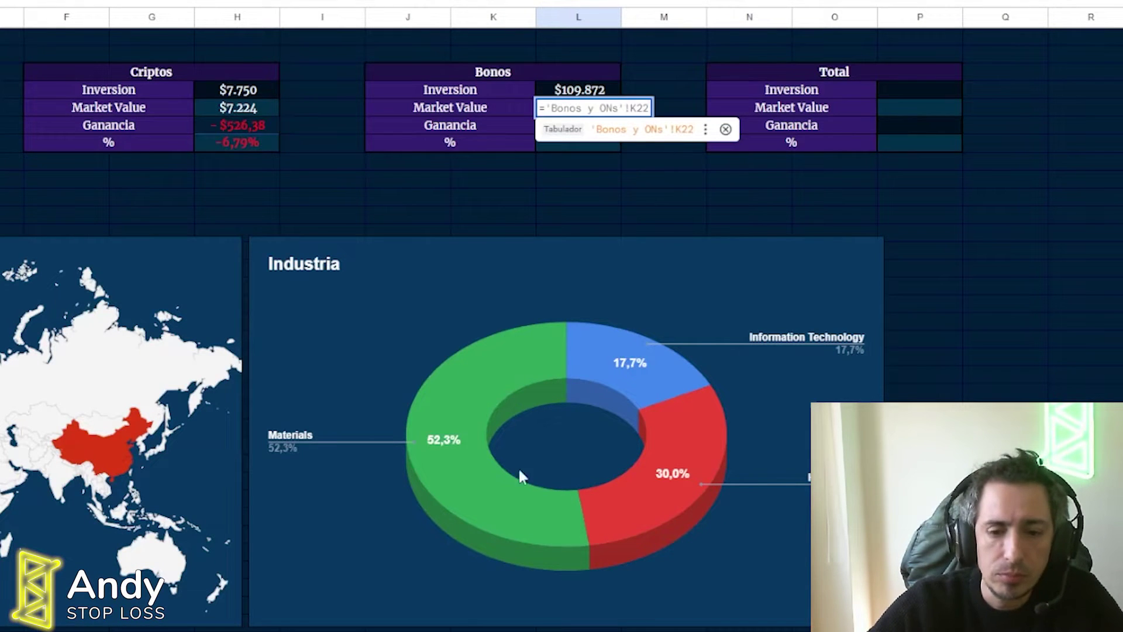
key("ctrl+shift+Page_Down")
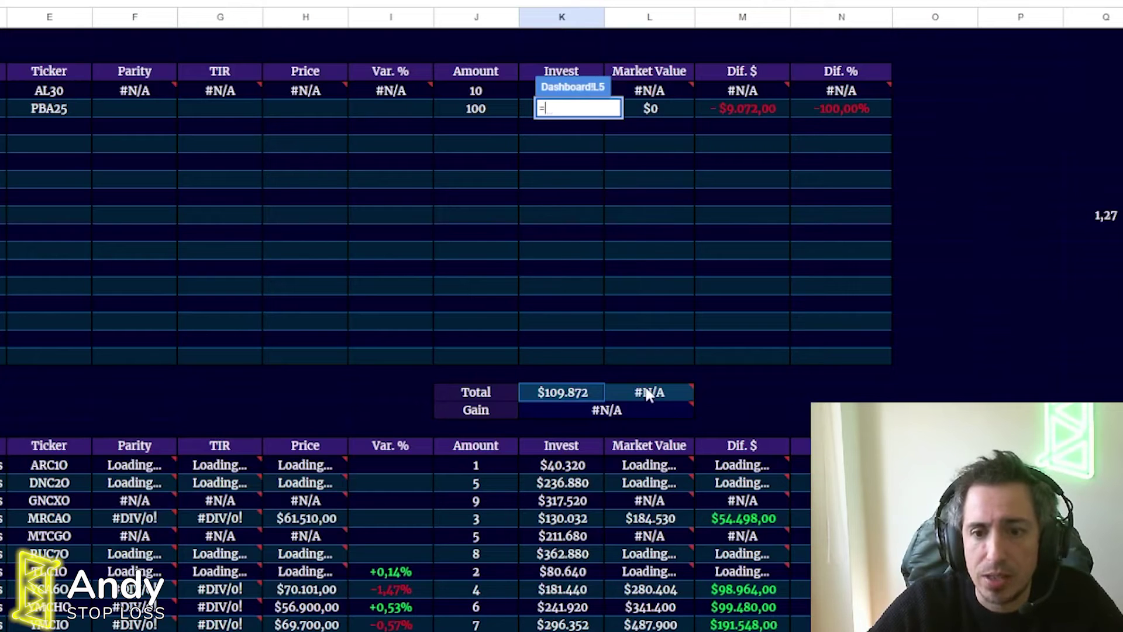
left_click(648, 394)
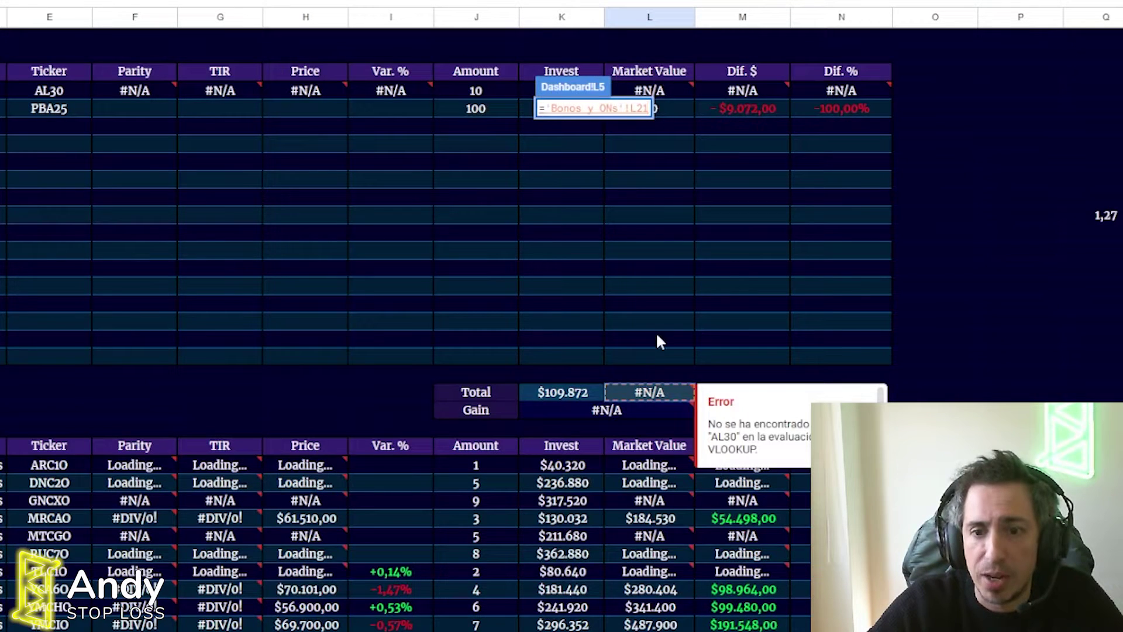
key("Return")
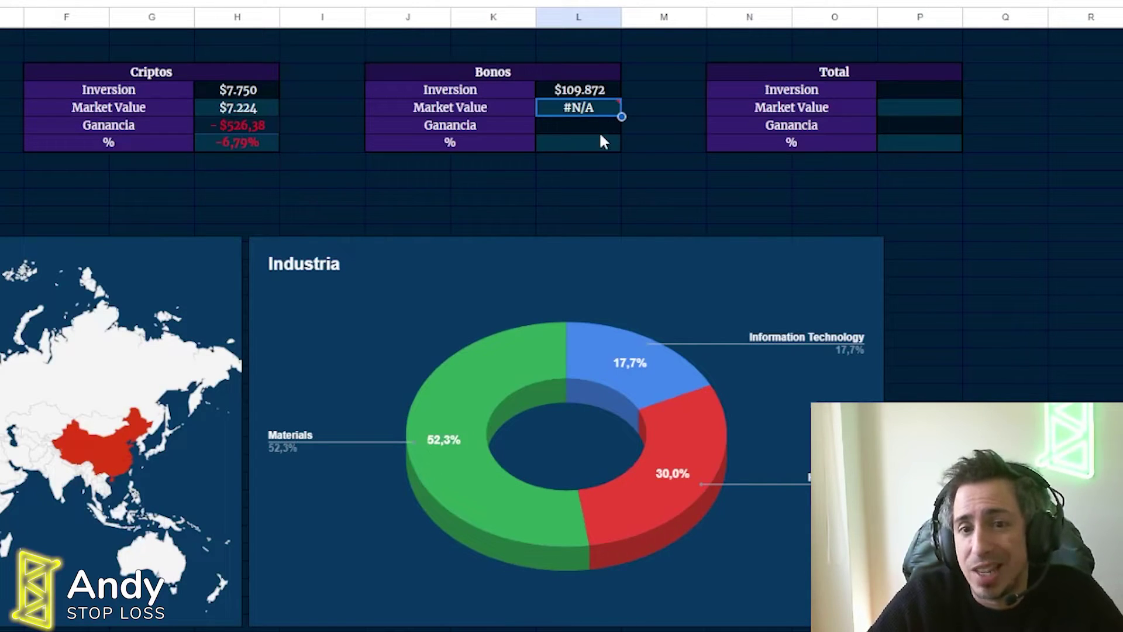
Enter the Bonos Ganancia formula =L5-L4 and percentage formula =L5/L4-1
left_click(599, 125)
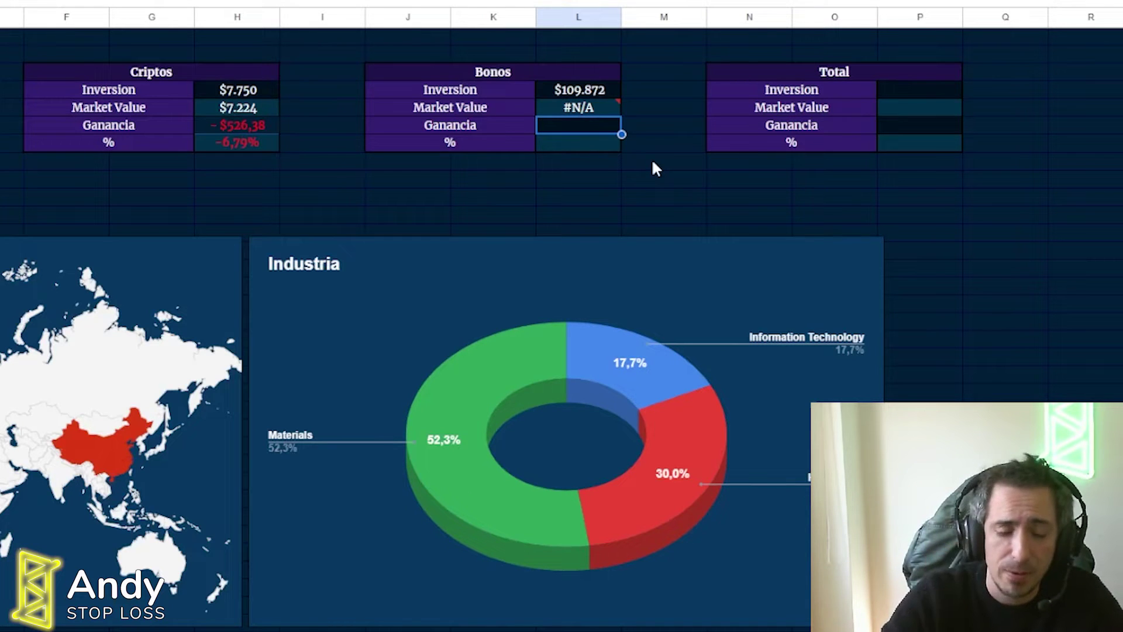
type("=")
left_click(619, 112)
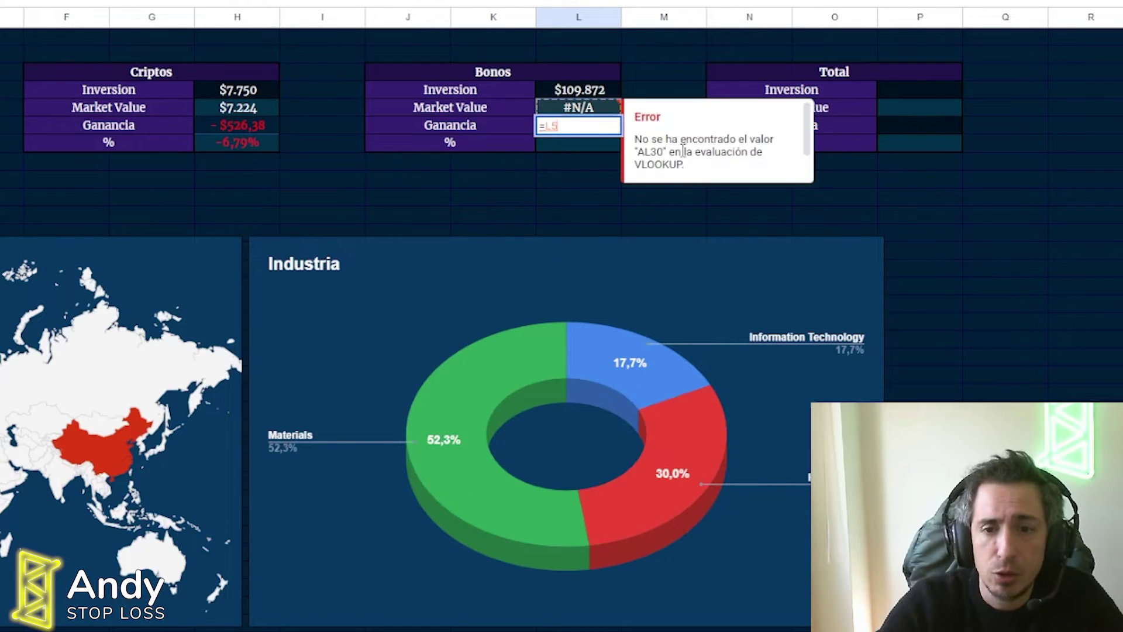
left_click(604, 86)
key("Return")
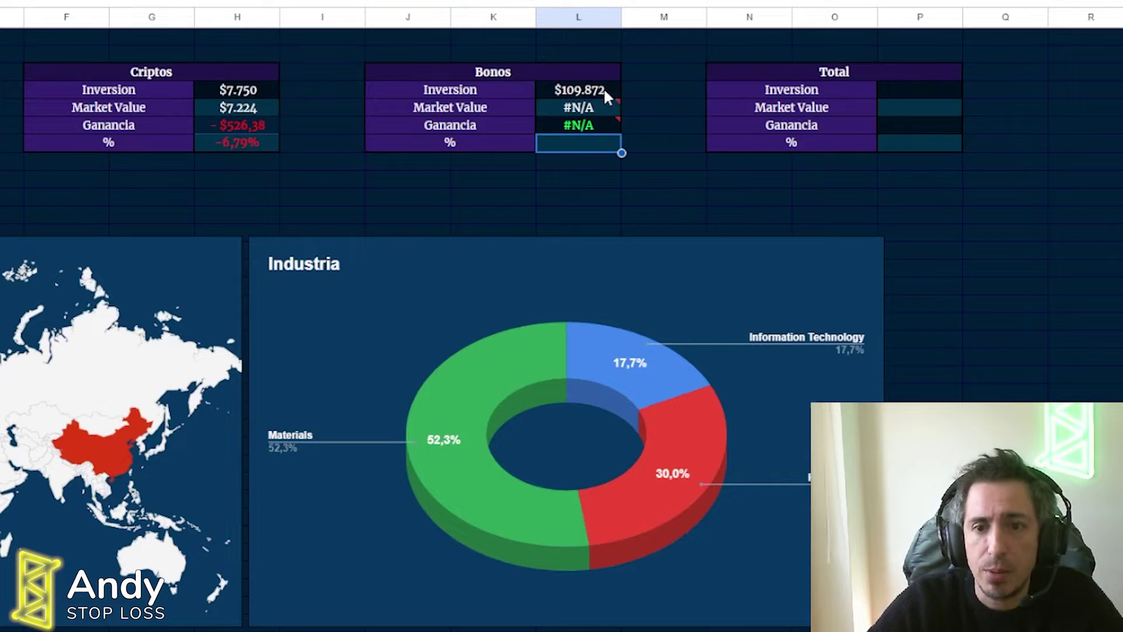
type("=")
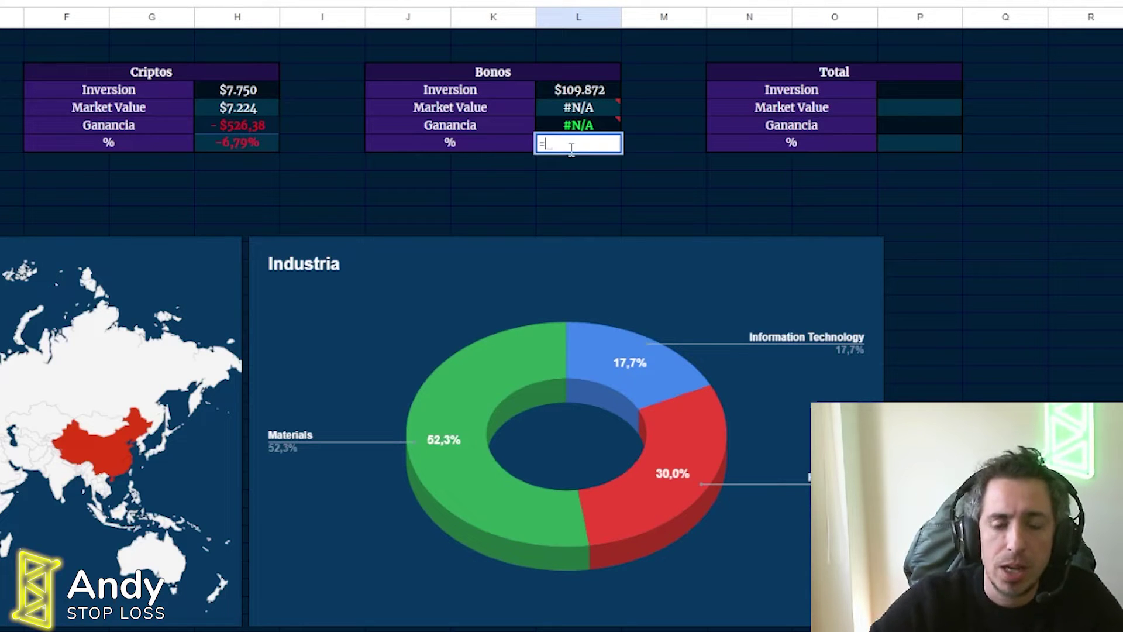
left_click(579, 94)
type("1")
key("Return")
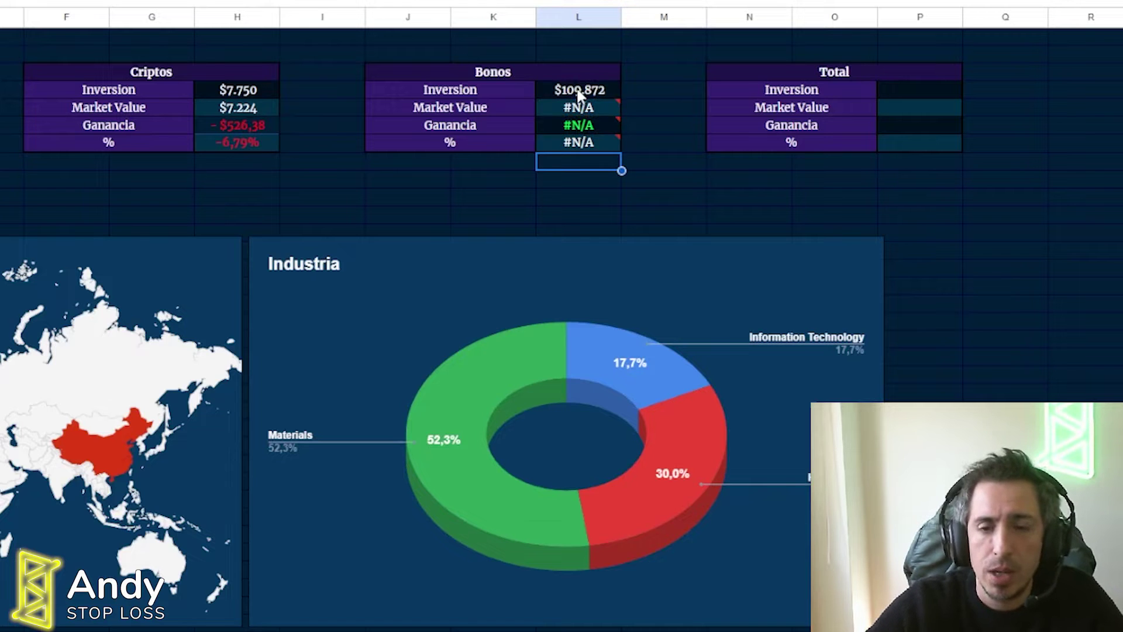
left_click(583, 110)
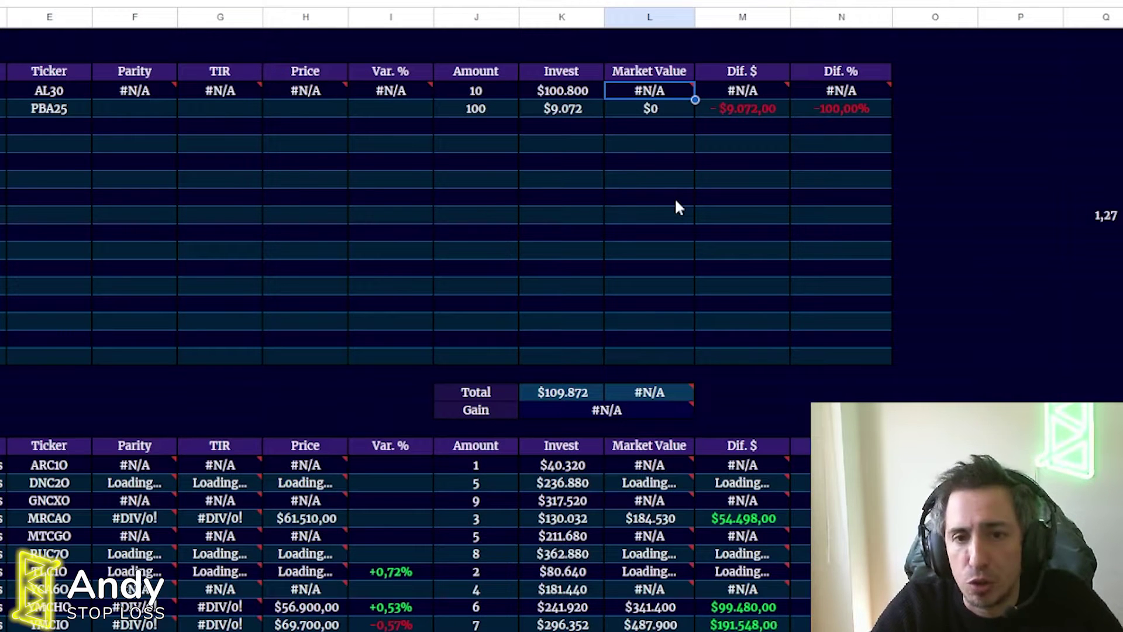
Enter the bond market values: PBA25 at $105 and AL30 at $100.000
key("Return")
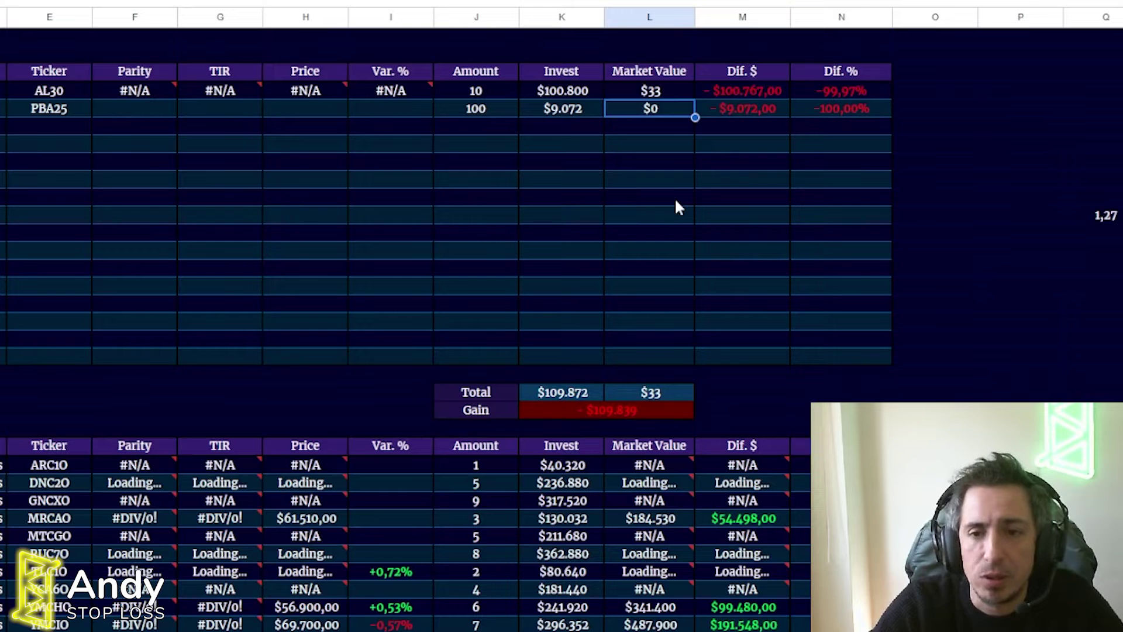
type("105")
key("Return")
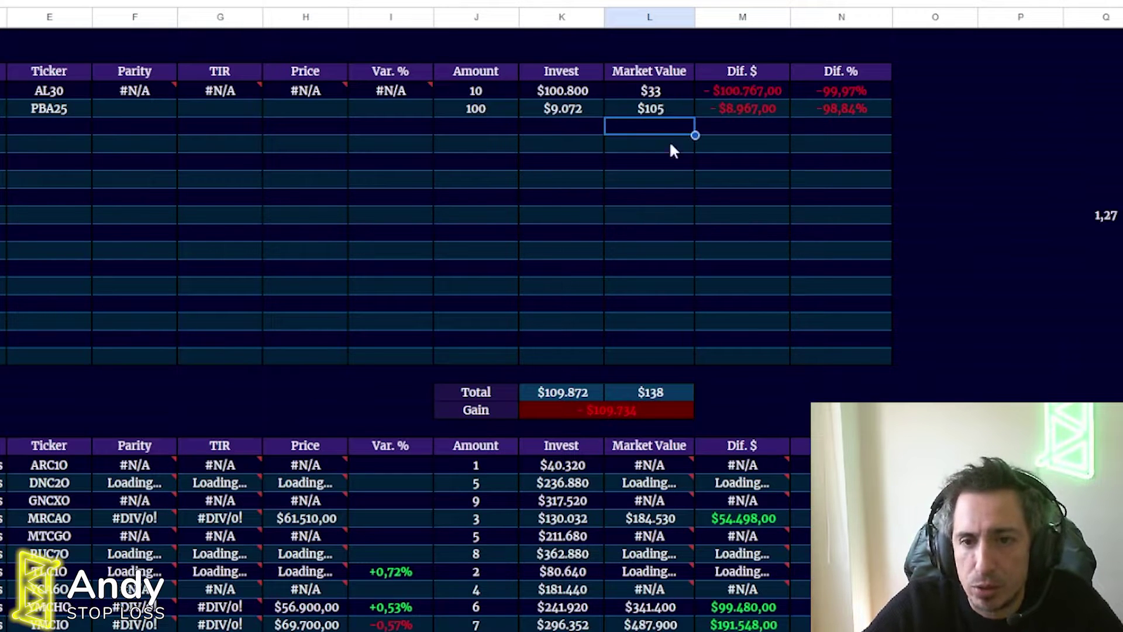
key("Up")
key("Up")
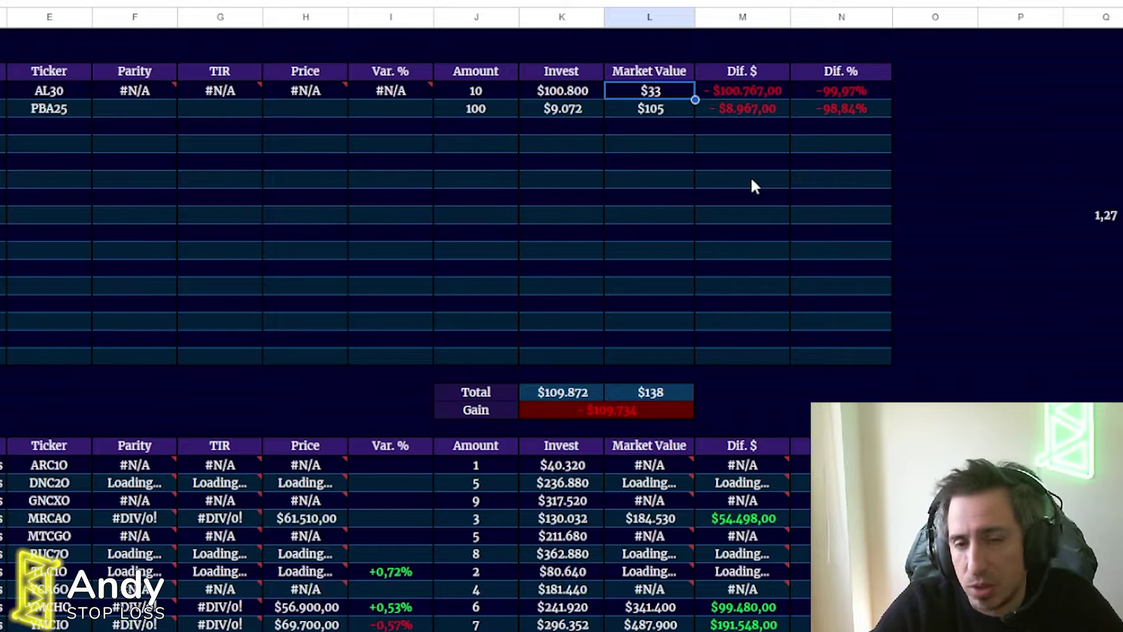
type("100.000")
key("Return")
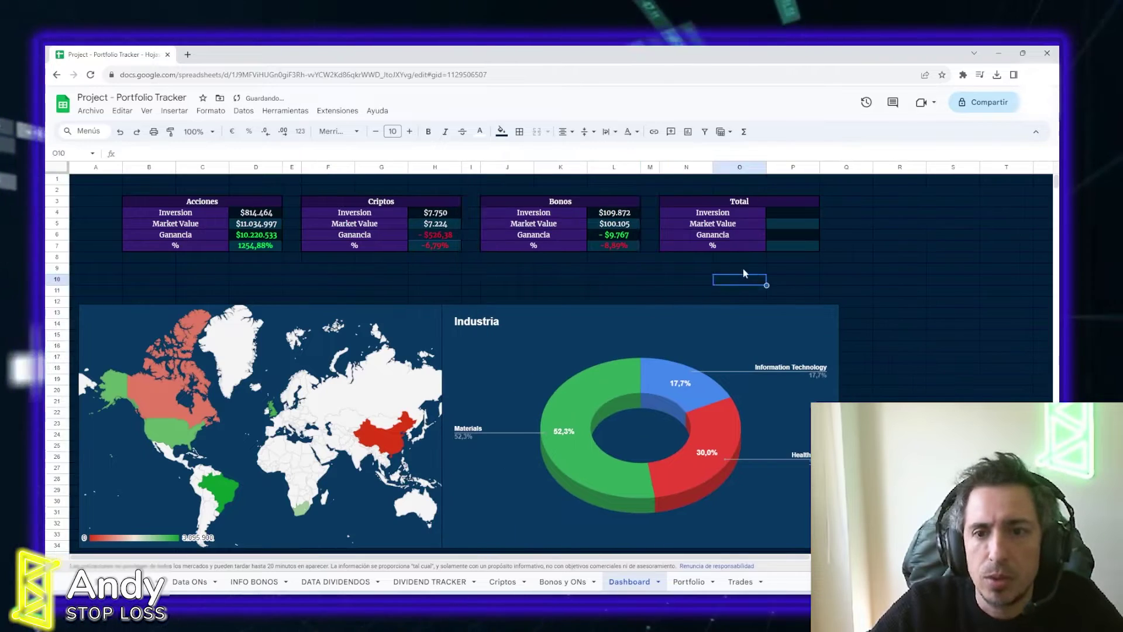
Retitle the Dashboard bonds block to 'Bonos y ON's'
left_click(614, 213)
left_click(556, 582)
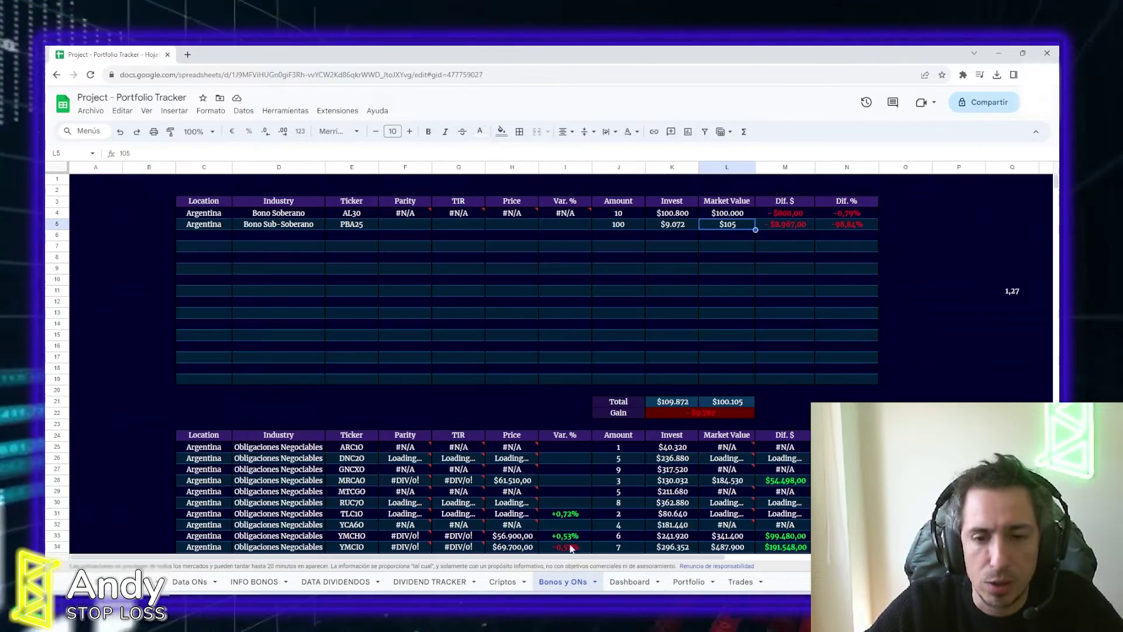
scroll(682, 466, "down", 2)
scroll(681, 454, "down", 3)
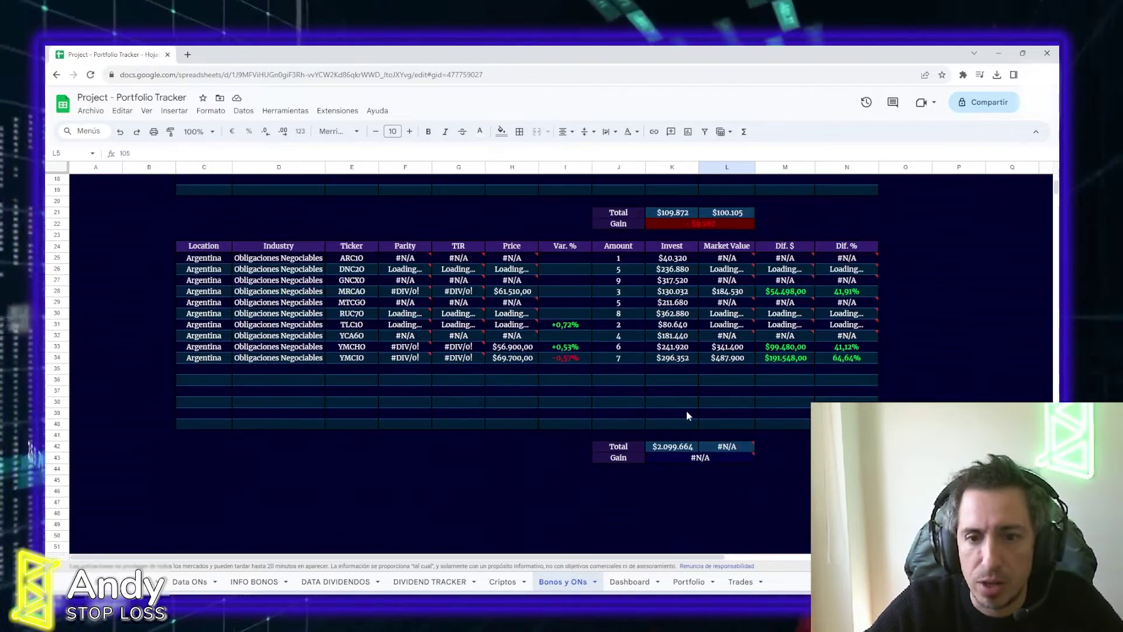
left_click(629, 581)
left_click(614, 201)
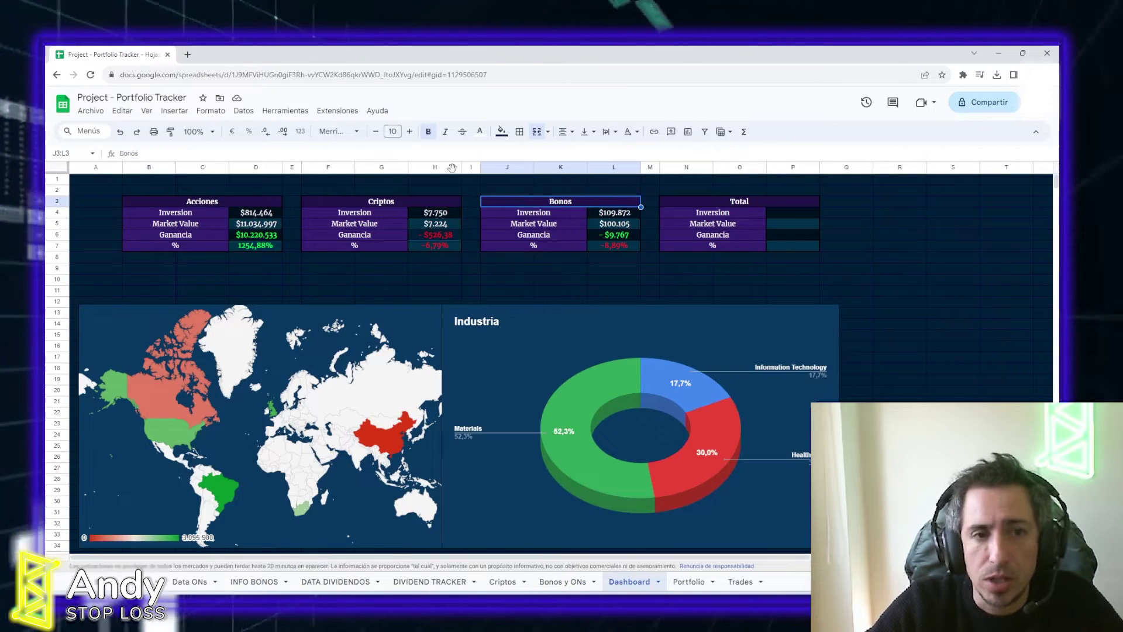
left_click(354, 153)
type("y")
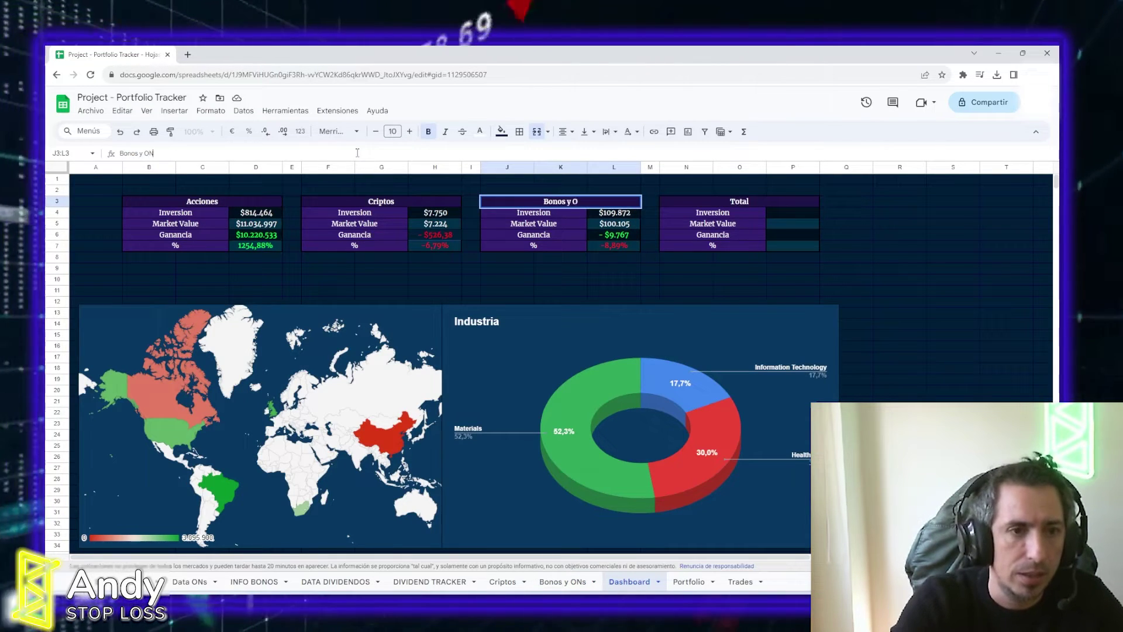
type("ON's")
key("Return")
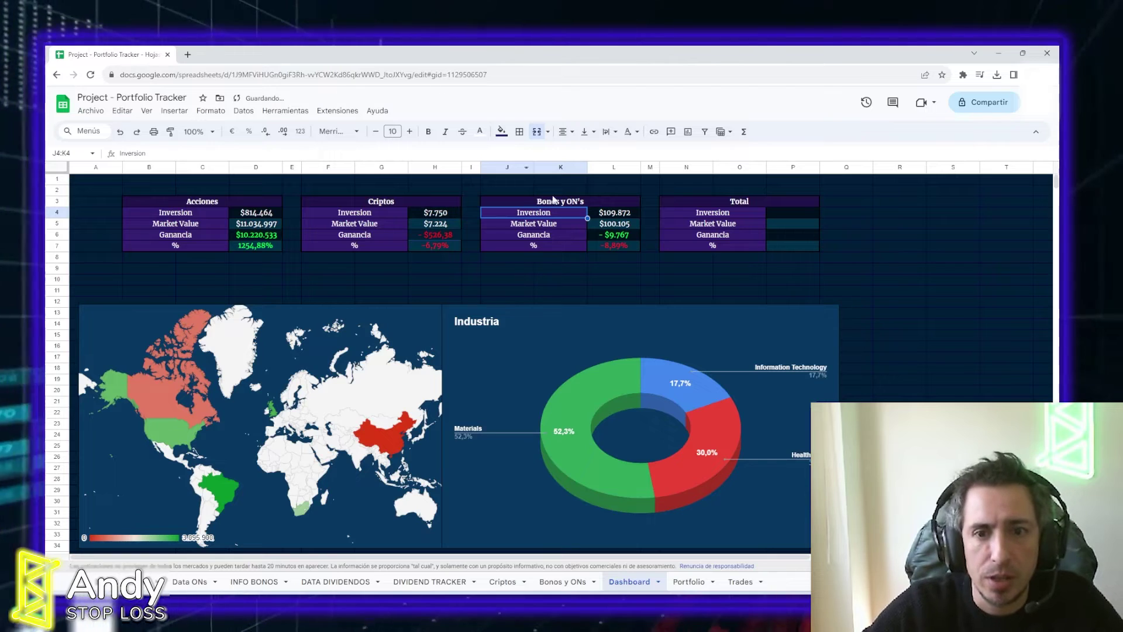
Make L4 total both bond tables: ='Bonos y ONs'!K21+'Bonos y ONs'!K42
left_click(614, 213)
left_click(256, 153)
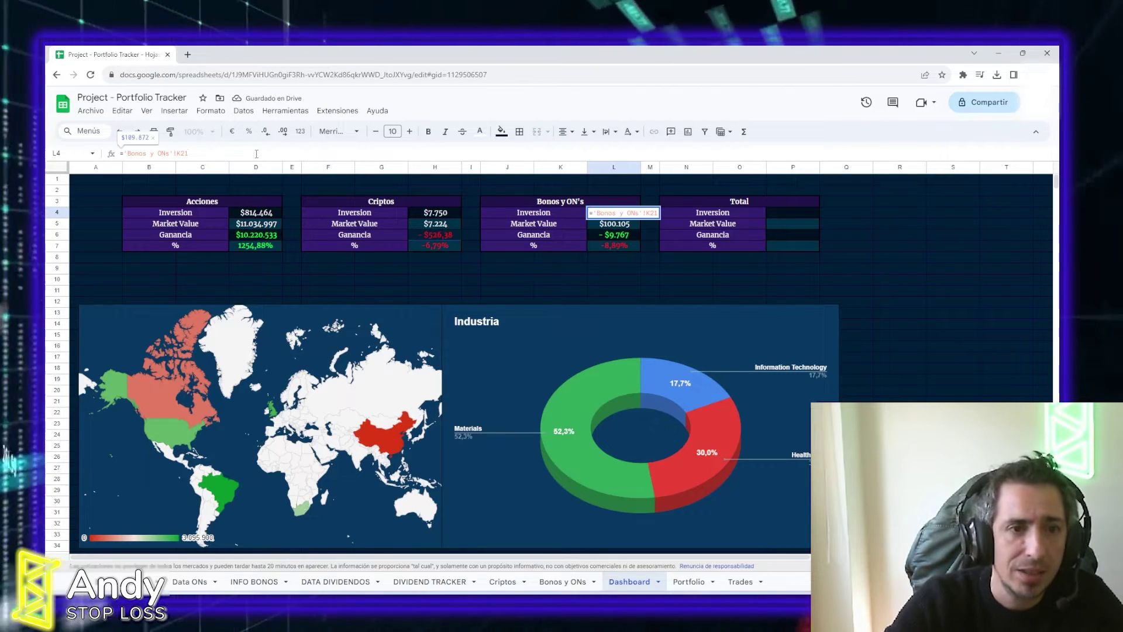
type("+")
left_click(562, 581)
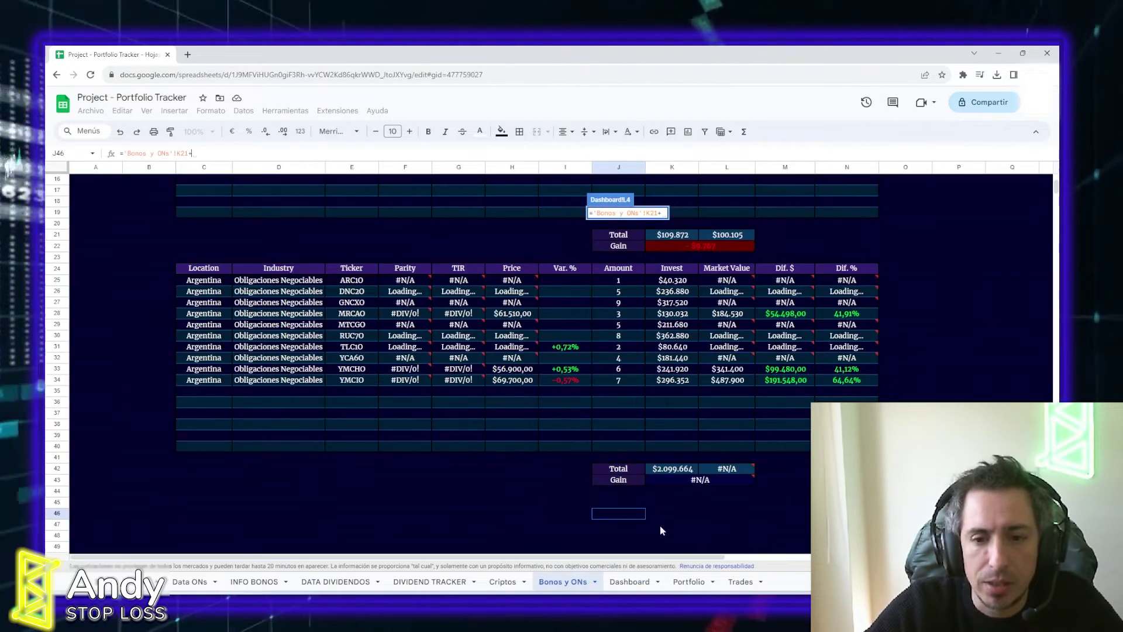
left_click(673, 469)
key("Return")
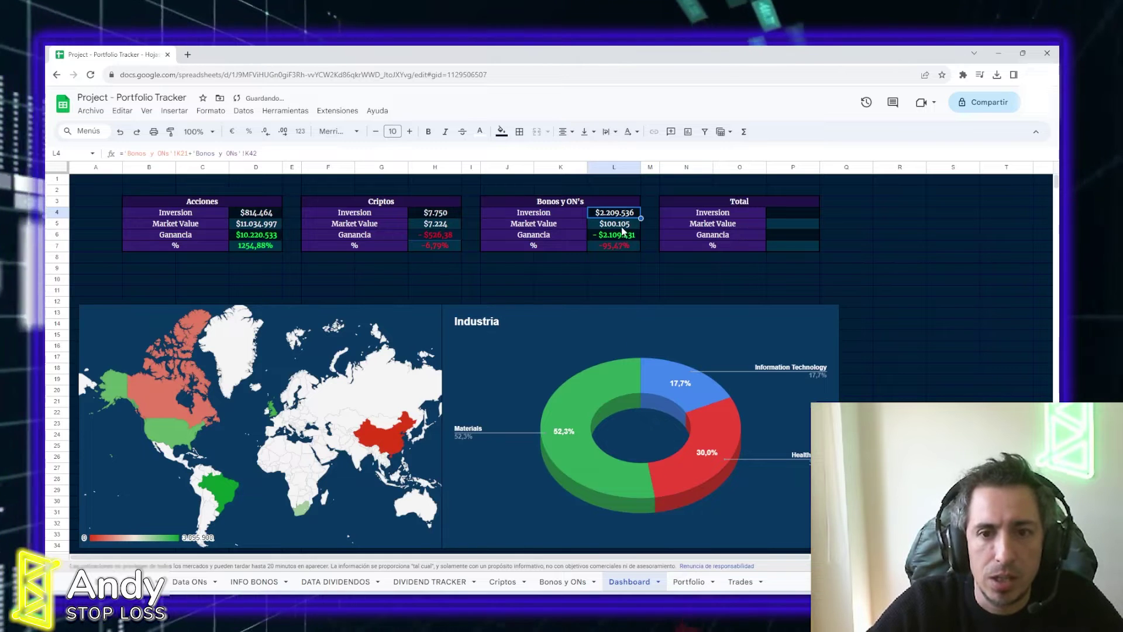
Set the bonds block's Market Value in L5 to $2.500.000
left_click(306, 153)
type("+")
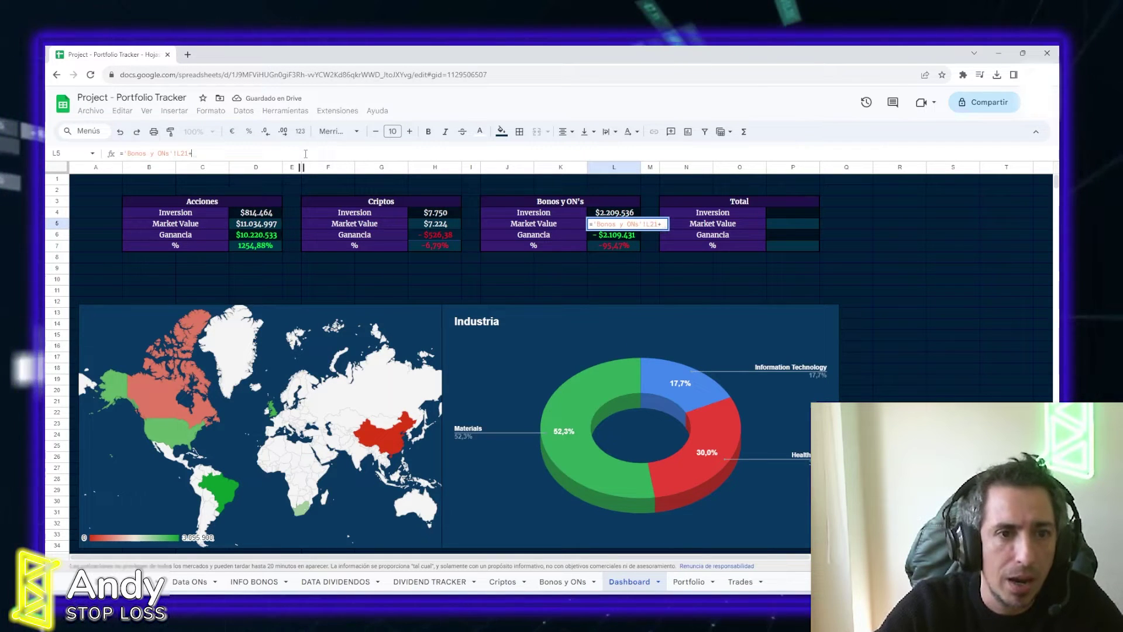
left_click(570, 583)
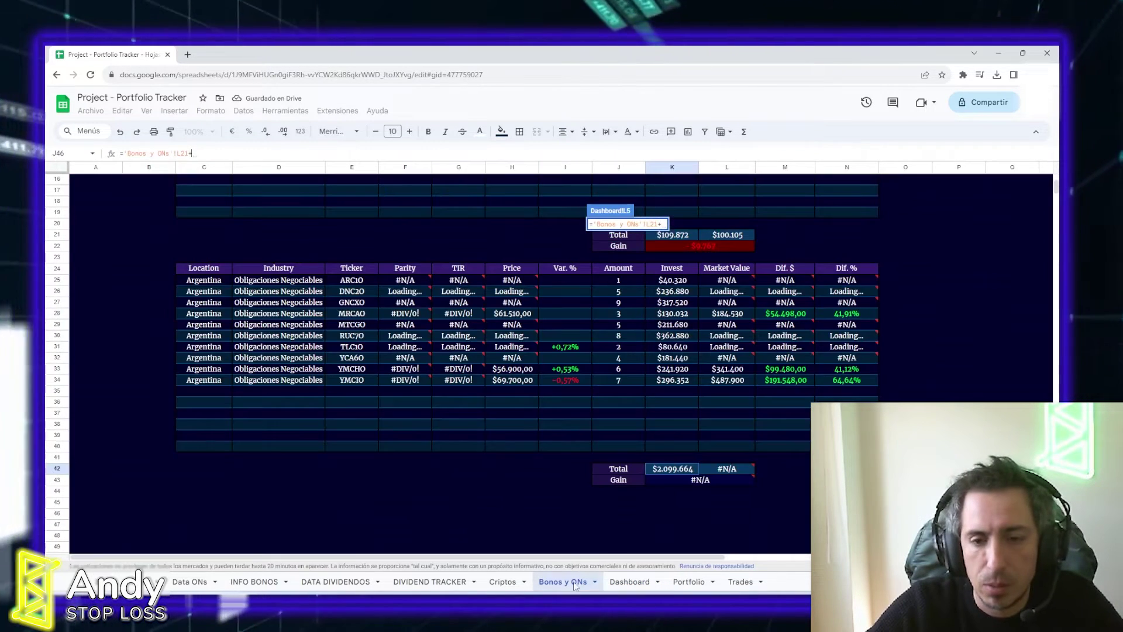
left_click(728, 472)
key("Return")
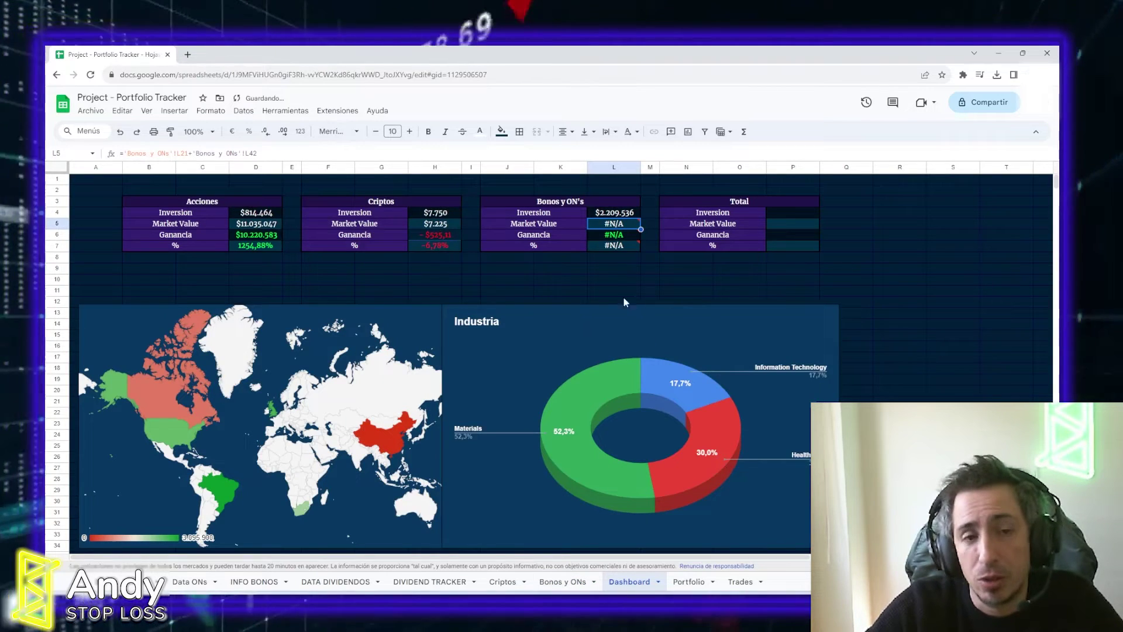
left_click(562, 581)
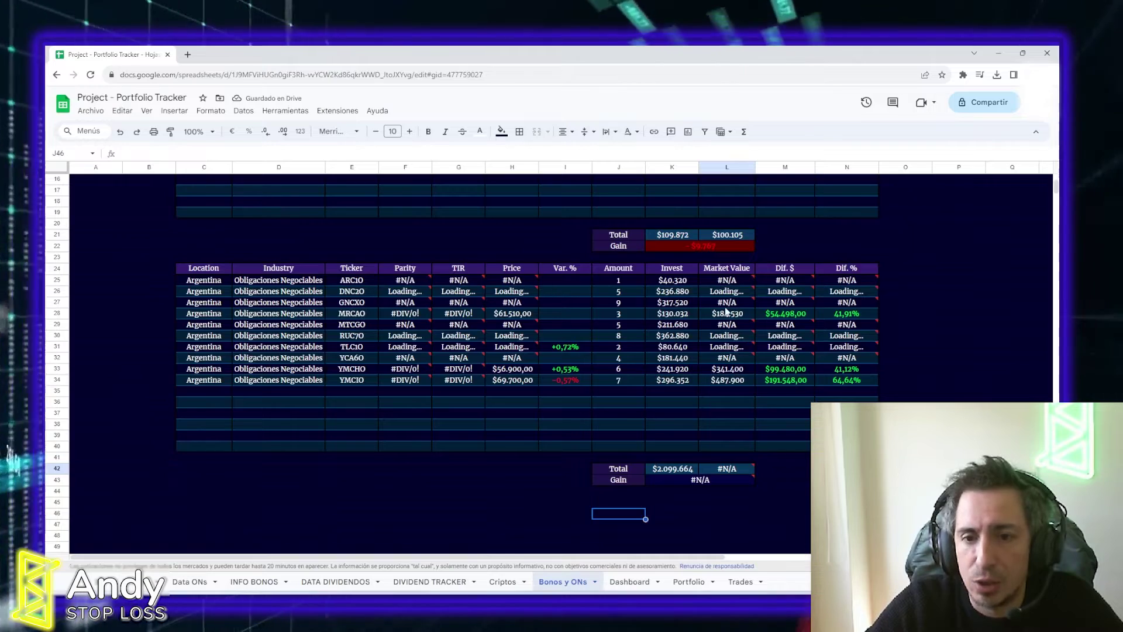
scroll(729, 434, "up", 1)
scroll(729, 434, "up", 5)
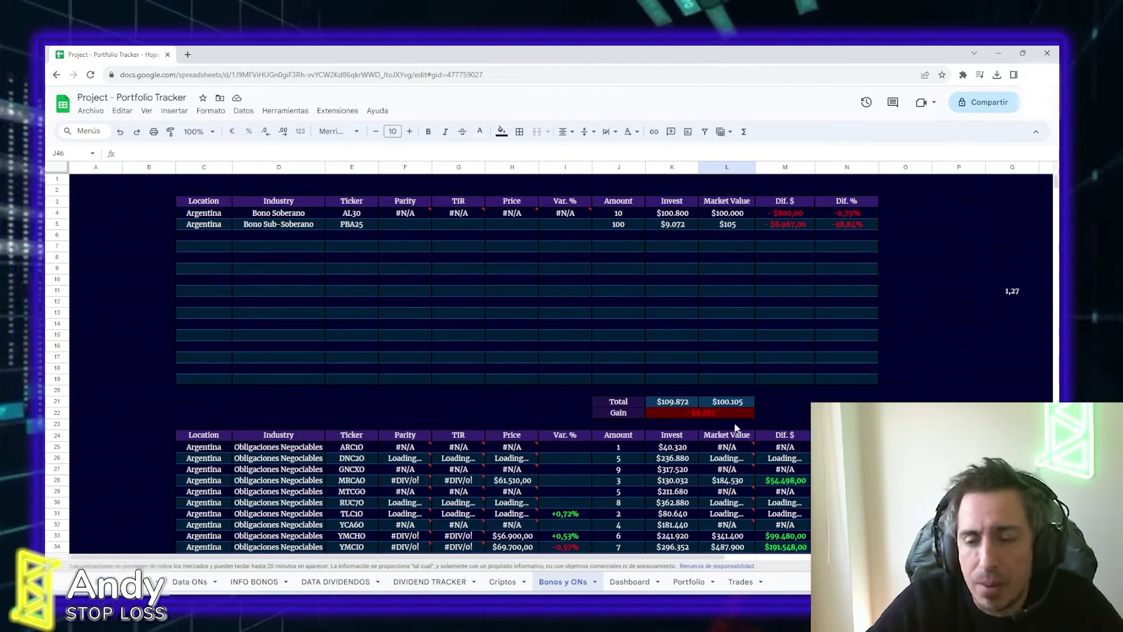
left_click(630, 582)
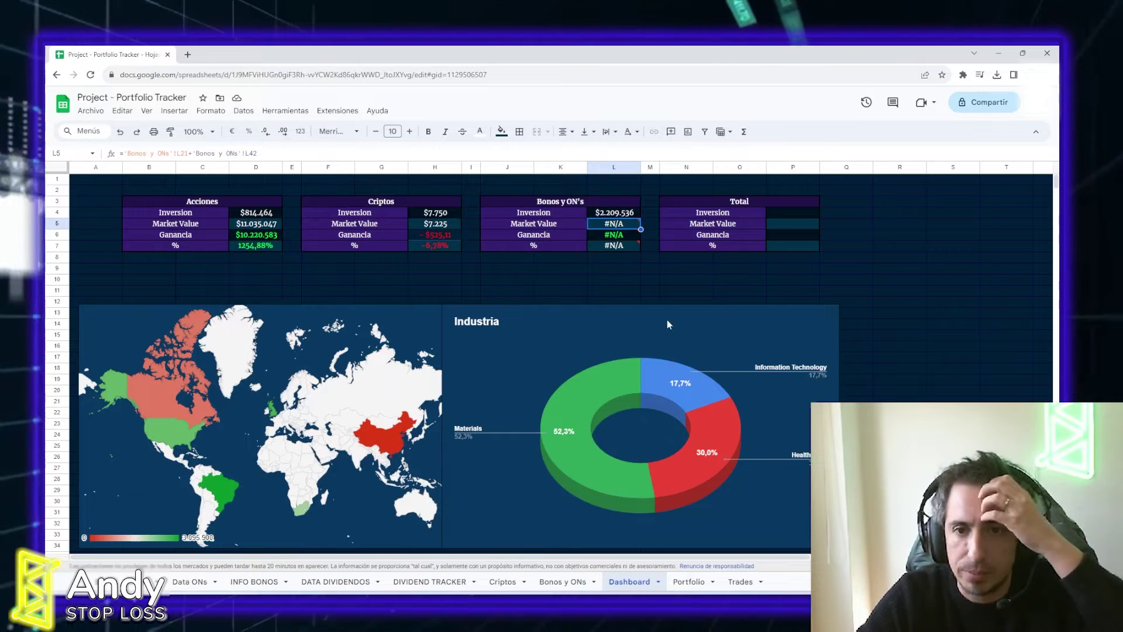
type("2.5")
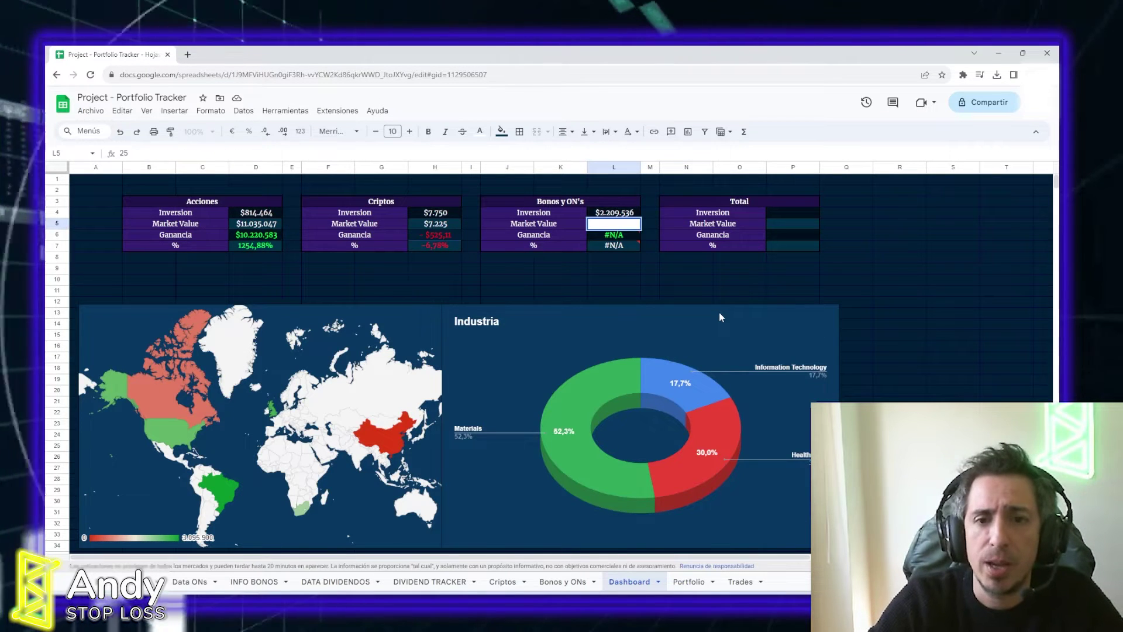
type("00.000")
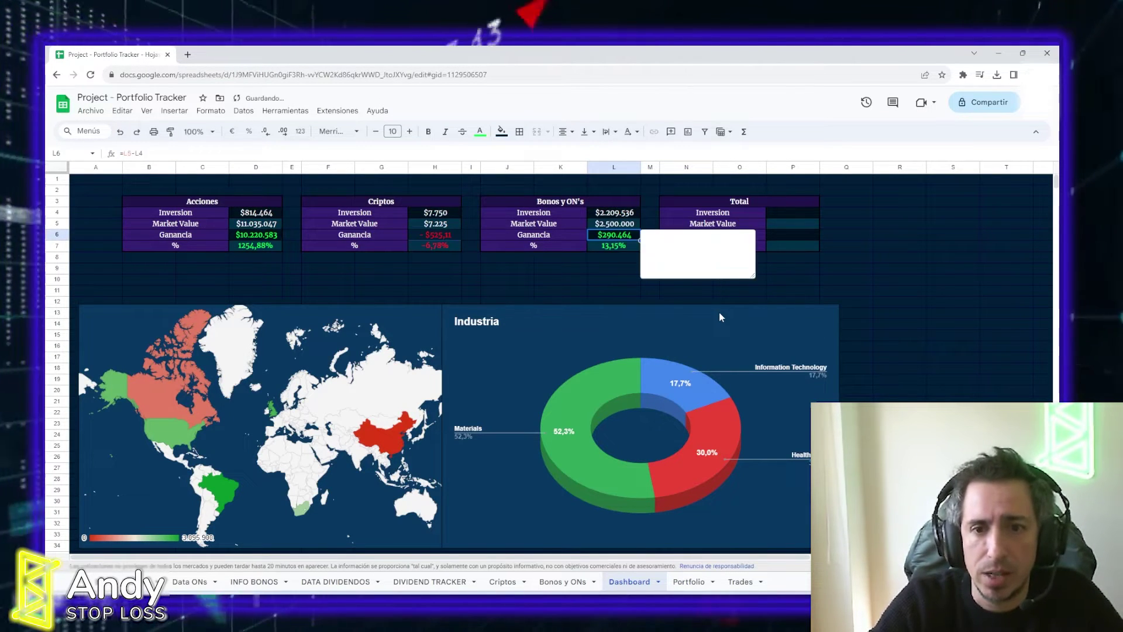
left_click(560, 268)
left_click(793, 212)
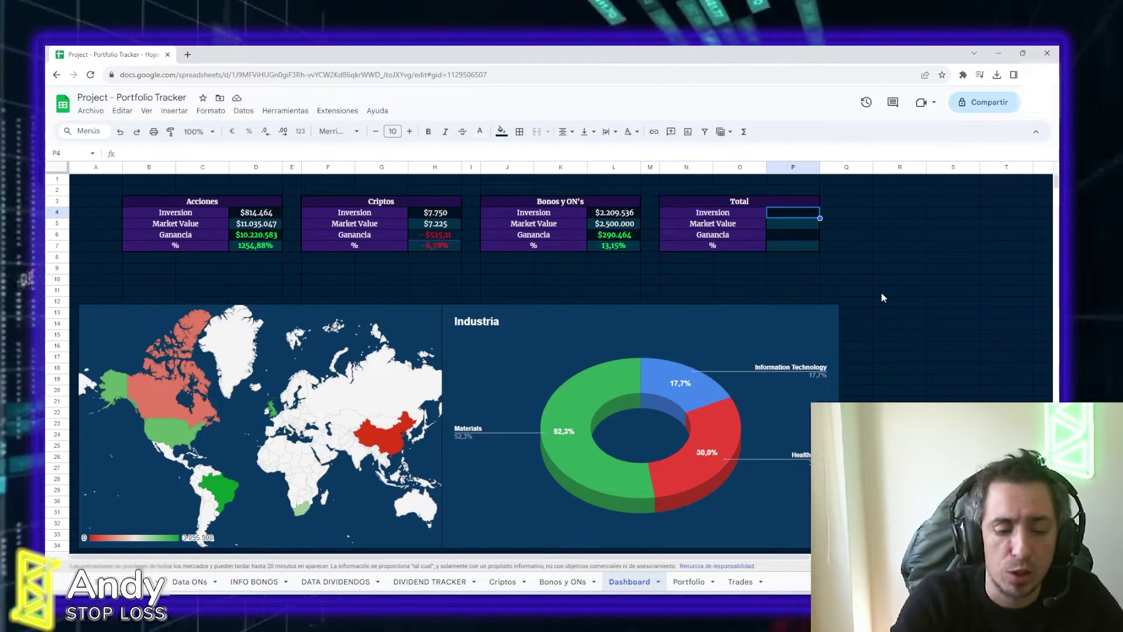
Set Total Inversion in P4 to =L4+H4+D4 and accept the suggested fill
type("=")
left_click(780, 229)
type("+")
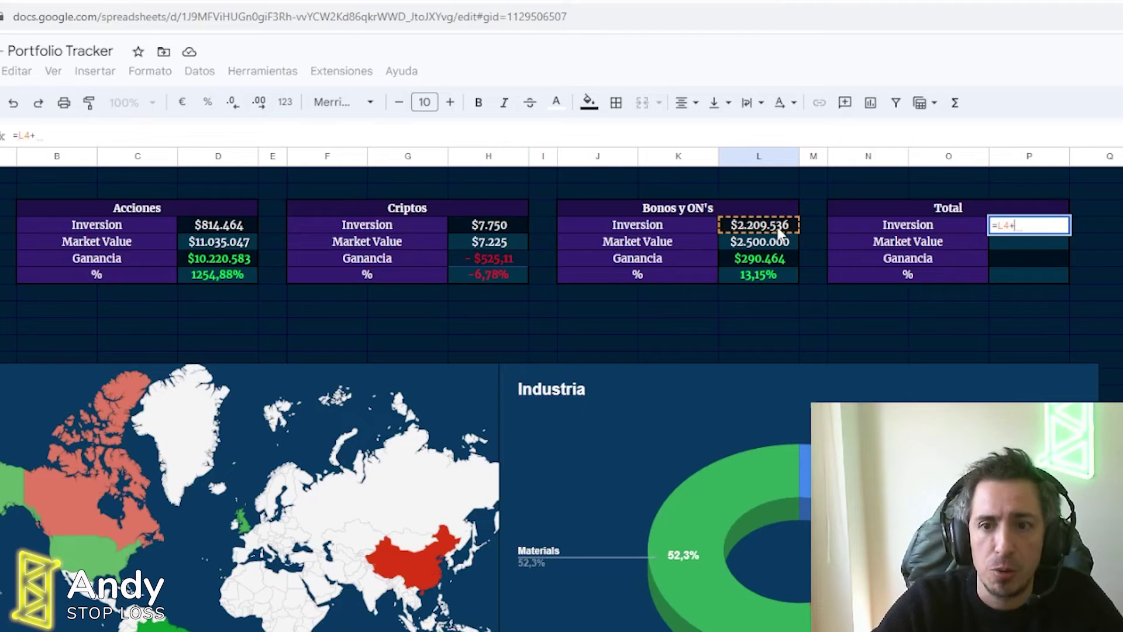
left_click(479, 230)
type("+")
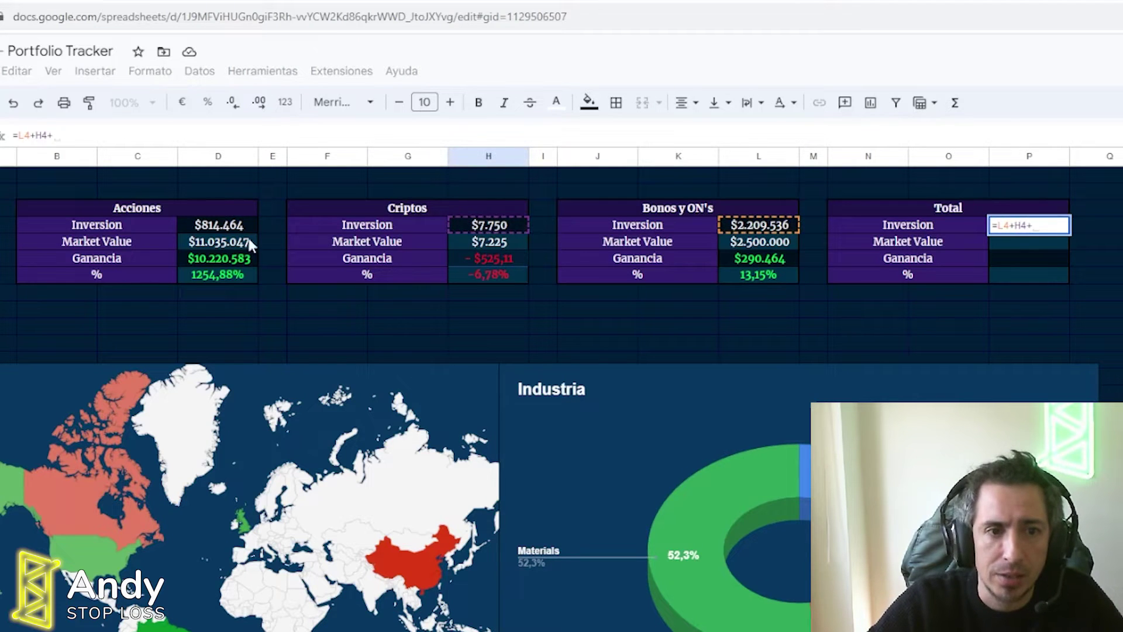
left_click(239, 228)
key("Return")
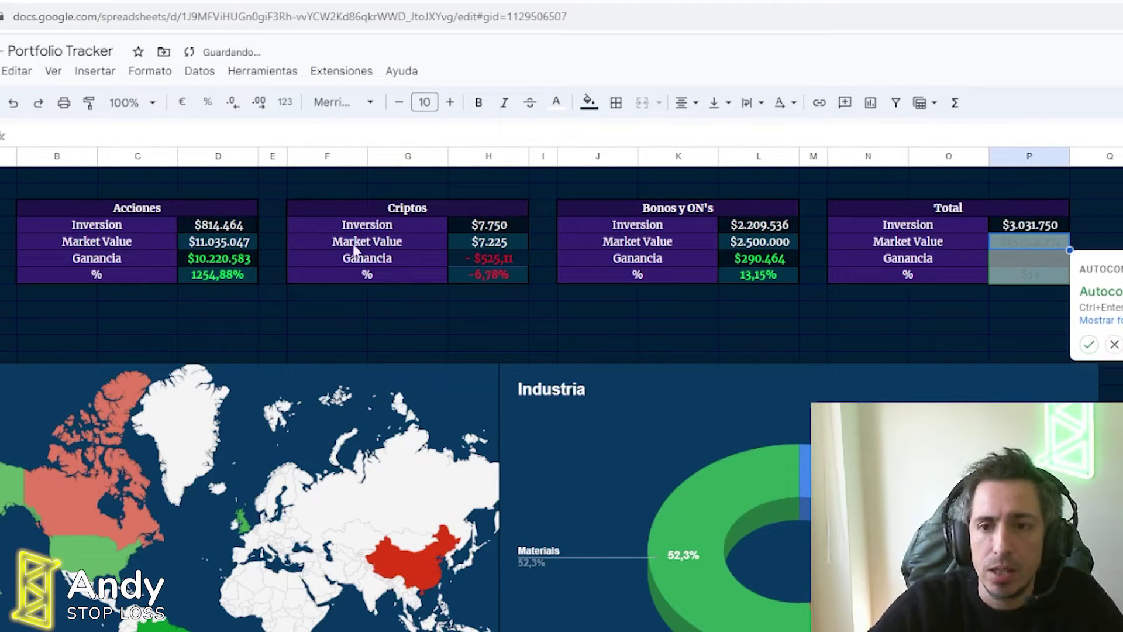
left_click(1089, 344)
Review the Total Market Value and Ganancia formulas, leaving them unchanged
left_click(1001, 344)
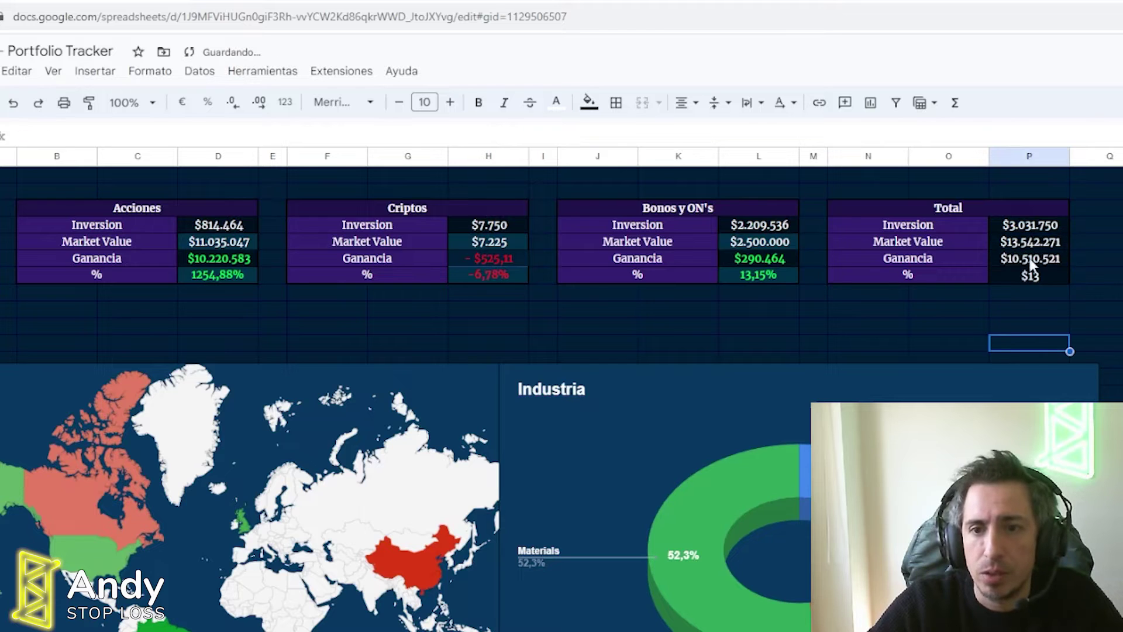
double_click(1029, 242)
left_click(895, 316)
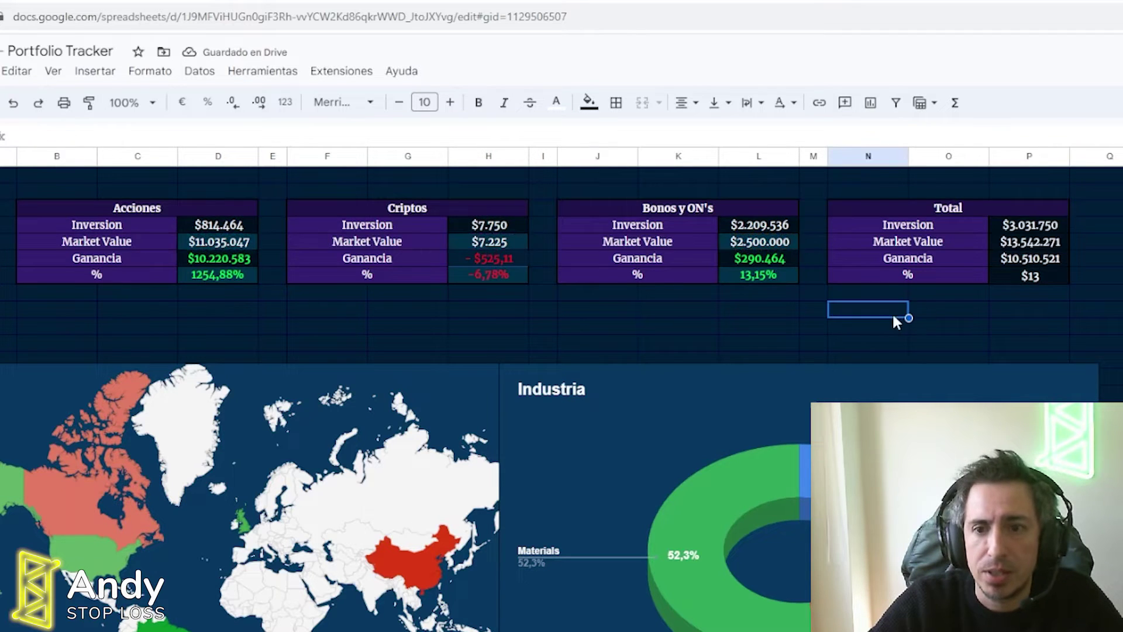
double_click(1030, 258)
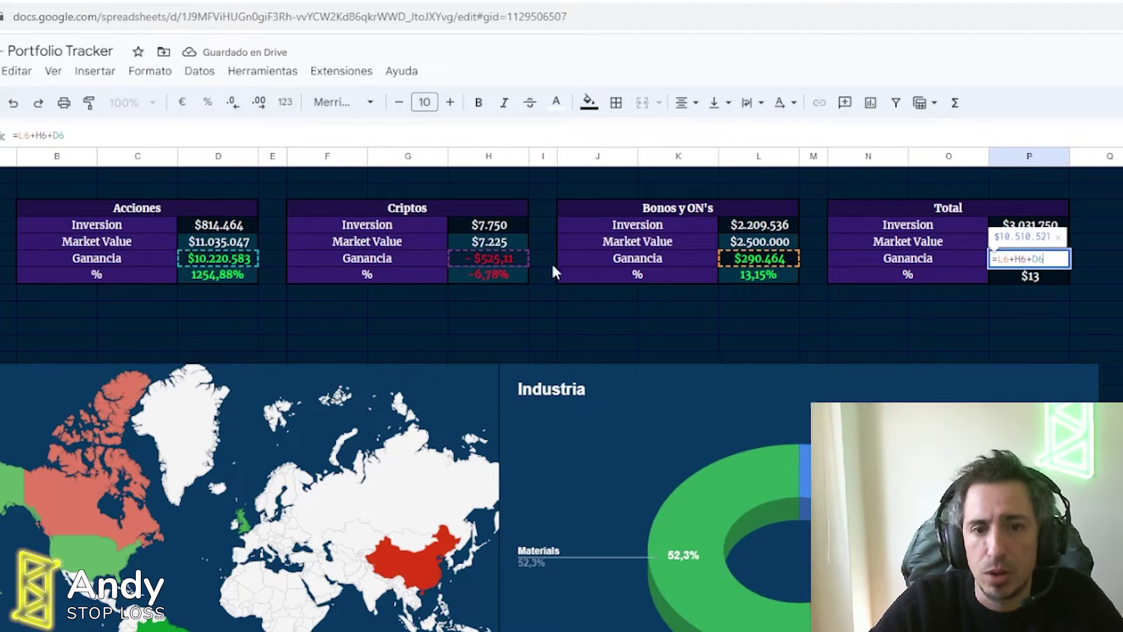
left_click(1016, 294)
key("Up")
key("Up")
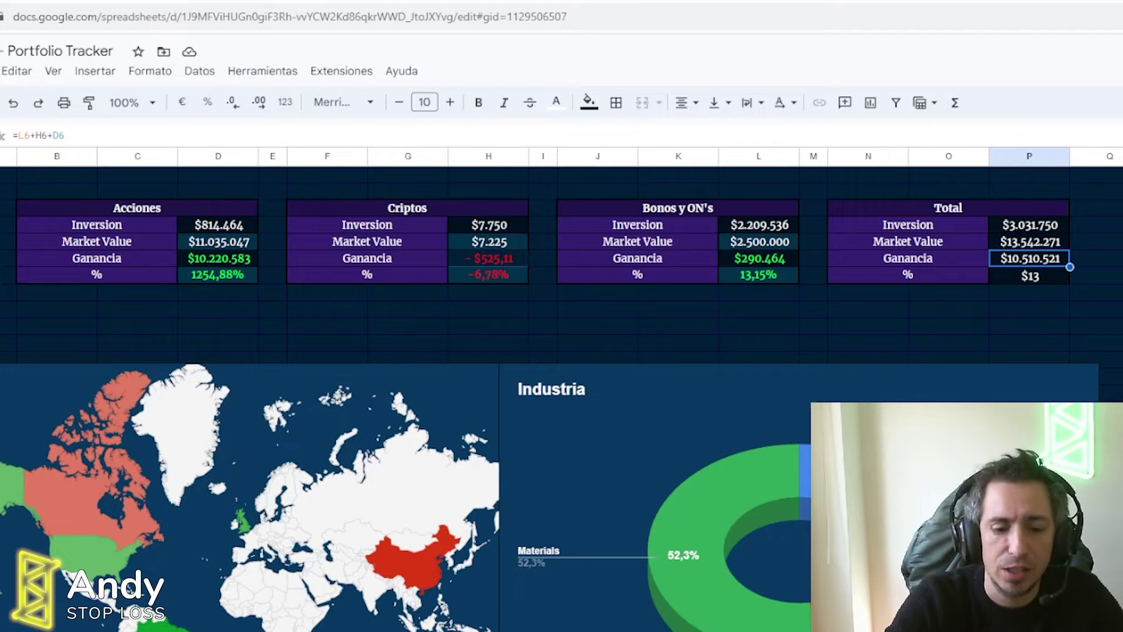
type("=P5-P4")
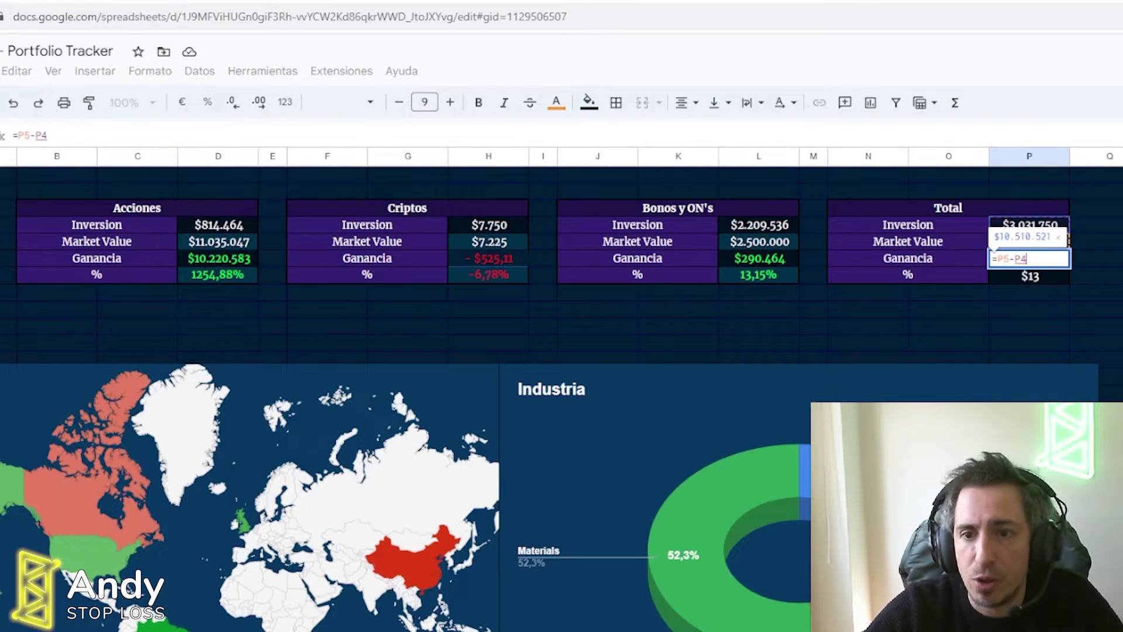
key("Escape")
Enter the Total percentage formula =P5/P4-1
key("Down")
type("=")
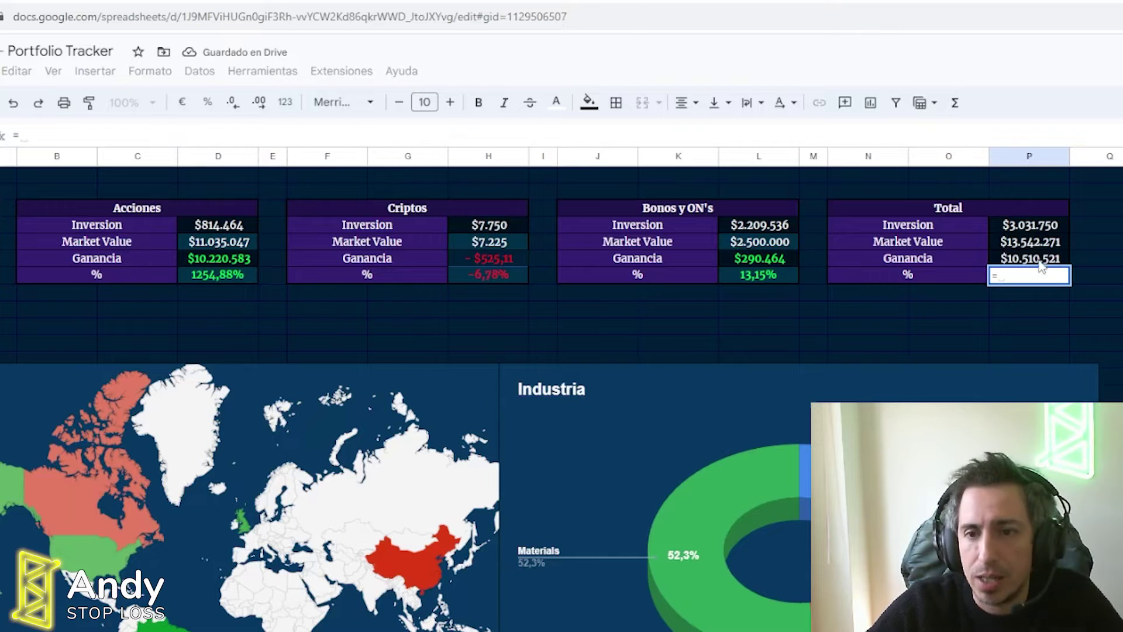
left_click(1052, 243)
type("/")
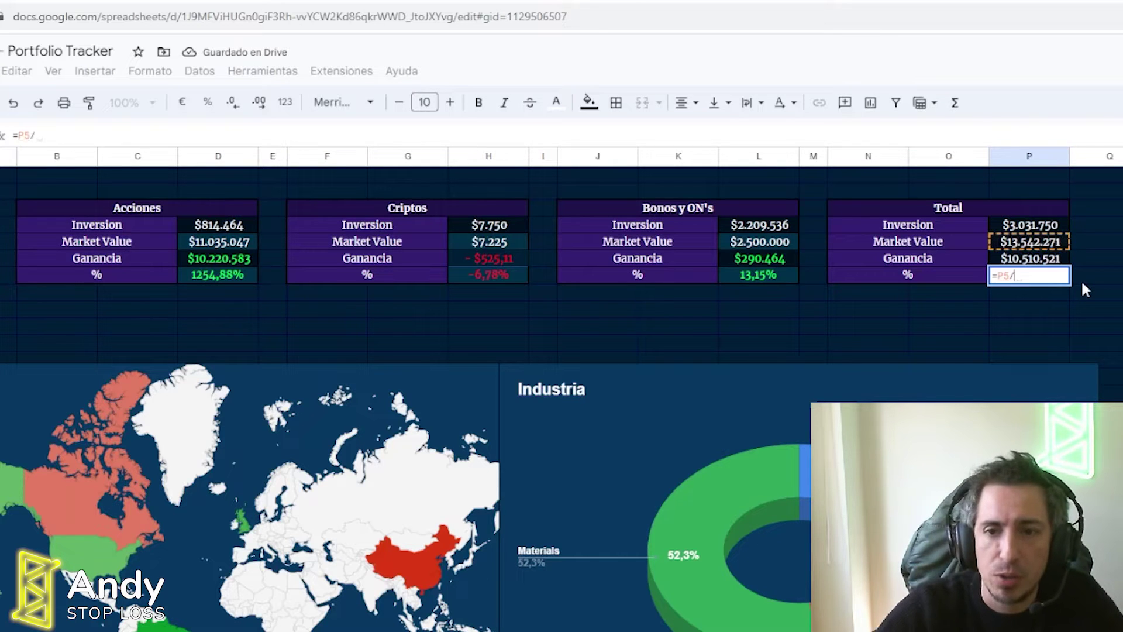
left_click(1035, 225)
type("1")
key("Return")
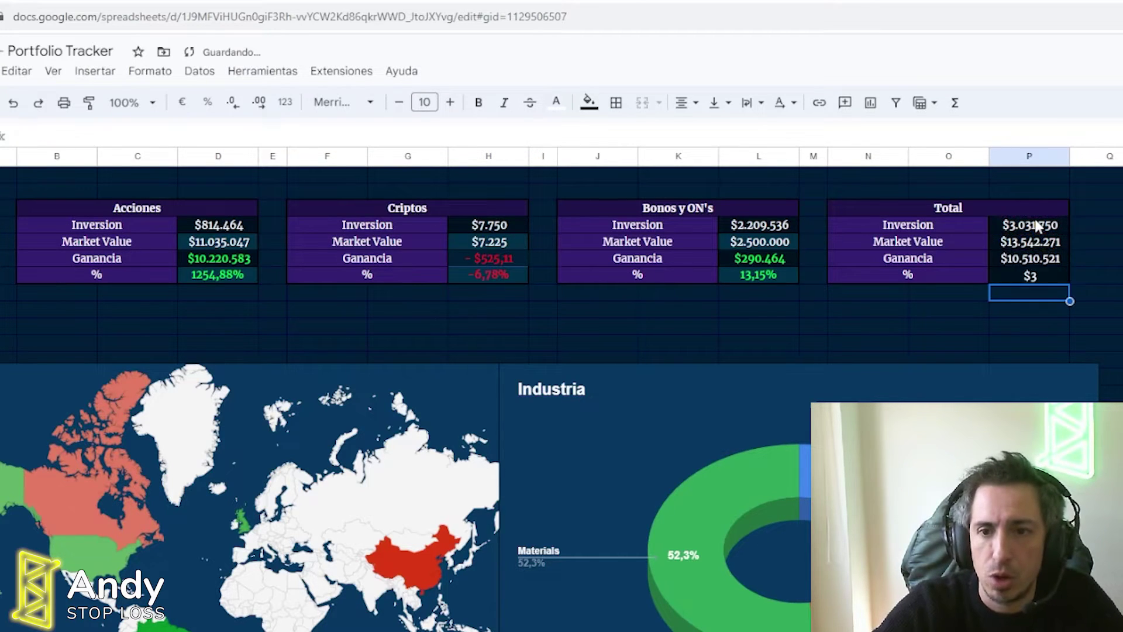
Copy the Bonos block's L4:L7 value formatting onto the Total values in column P
left_click(772, 269)
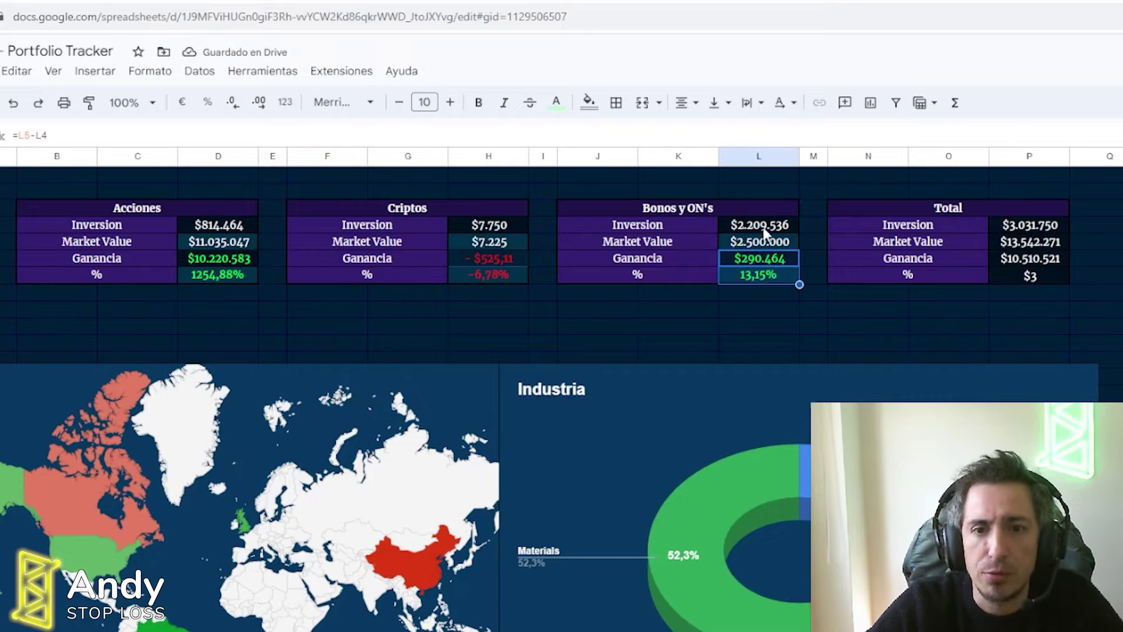
left_click_drag(763, 227, 770, 276)
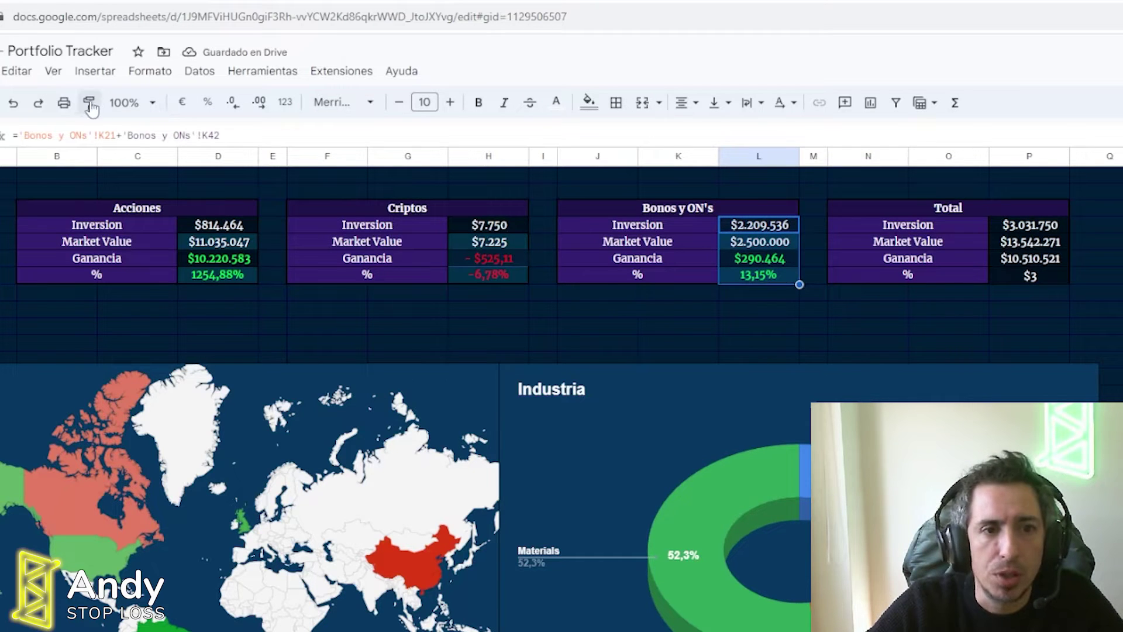
left_click(1055, 273)
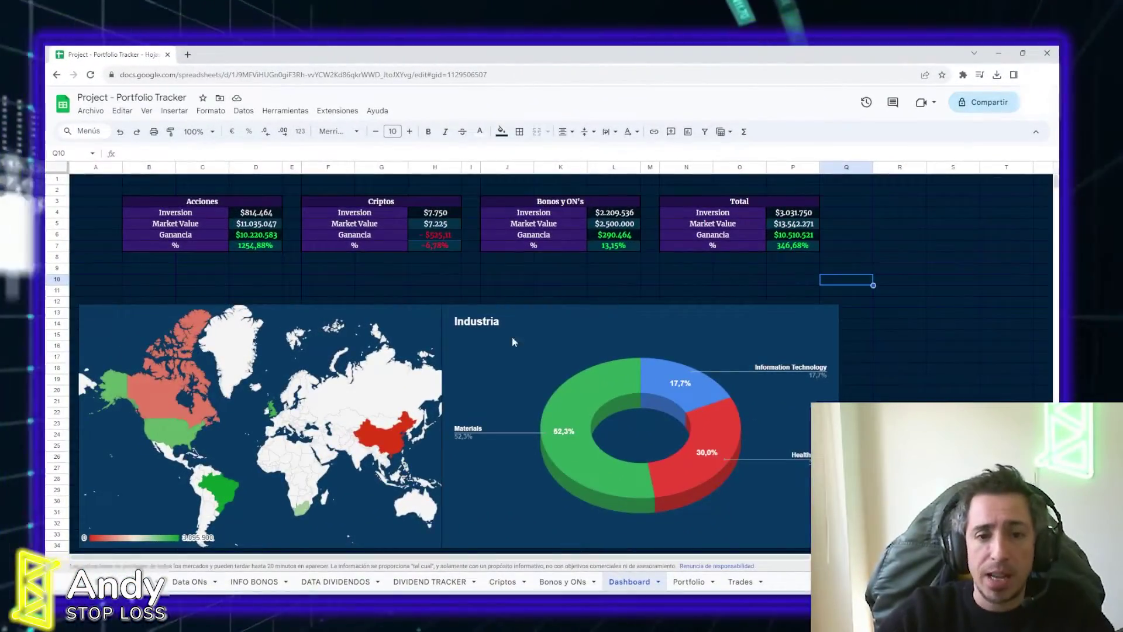
Resize the world map and Industria charts and place them side by side under the blocks
left_click(403, 339)
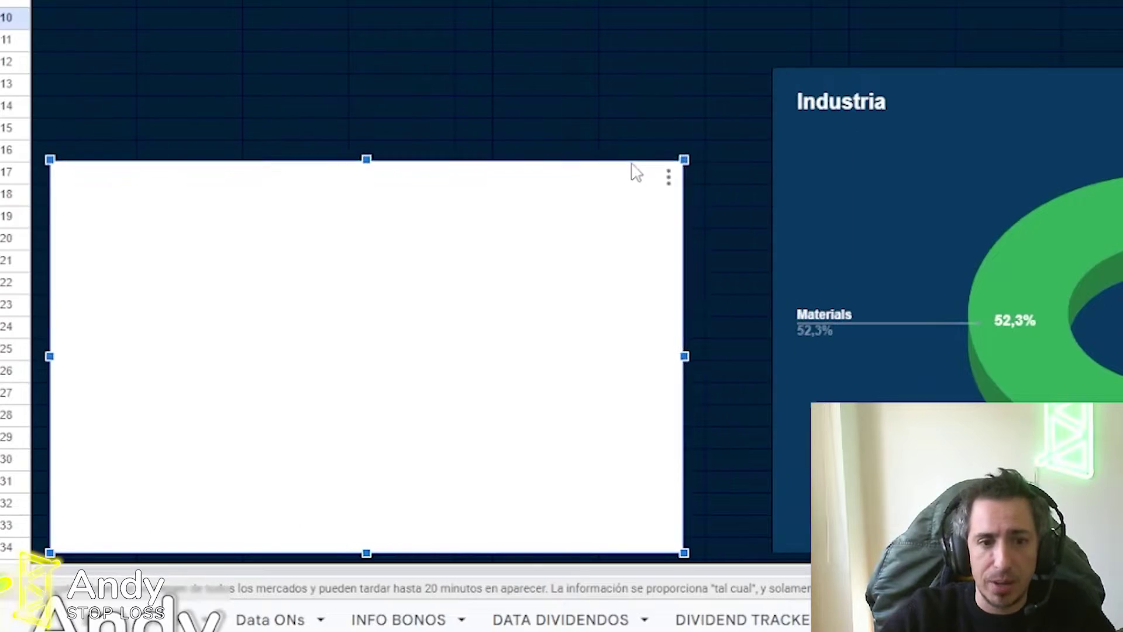
left_click_drag(832, 70, 610, 206)
left_click(853, 188)
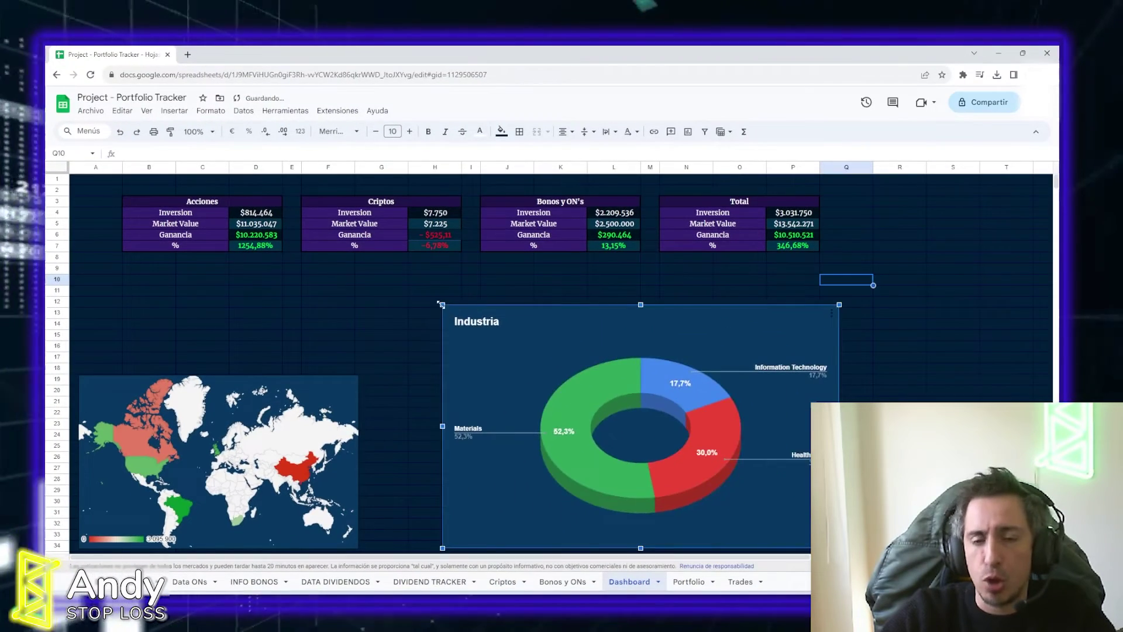
left_click_drag(441, 305, 607, 401)
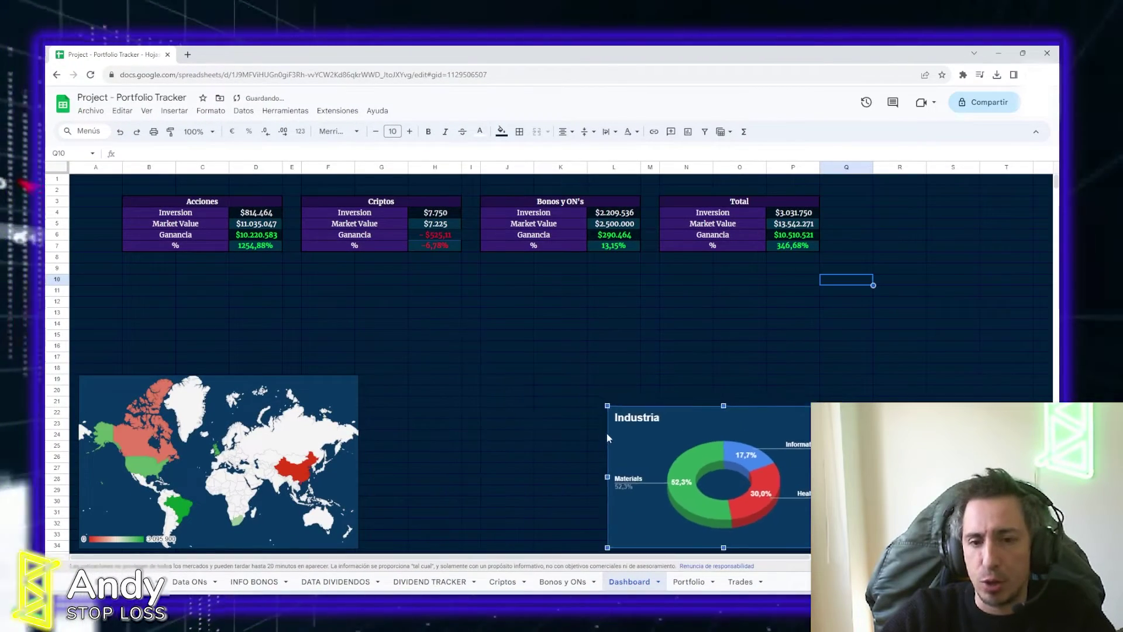
left_click_drag(673, 439, 575, 342)
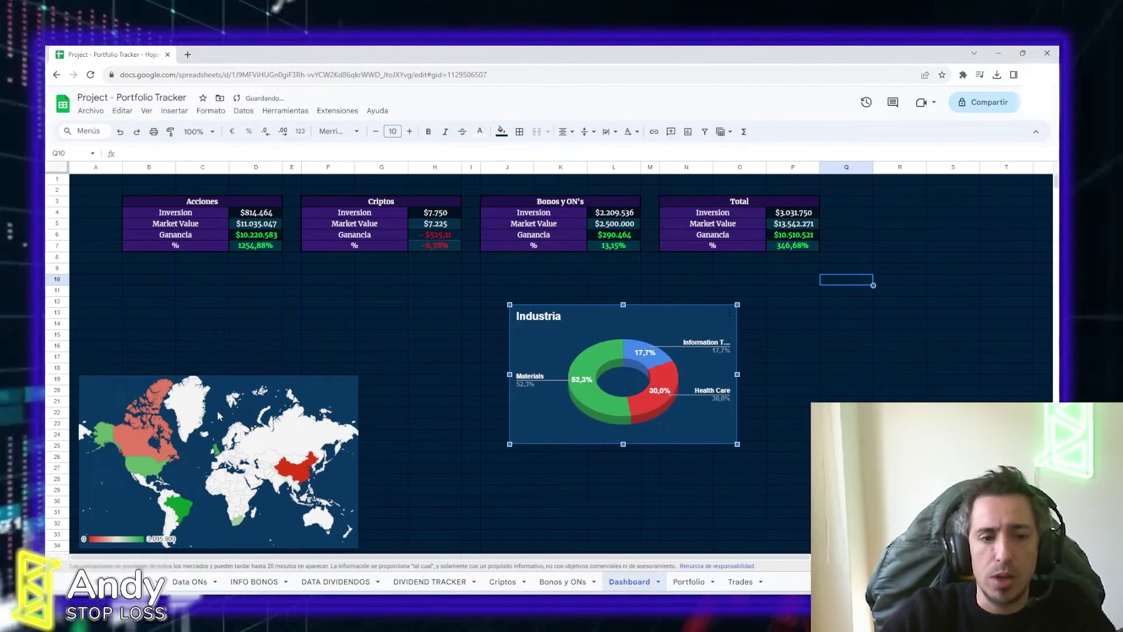
left_click_drag(219, 411, 898, 312)
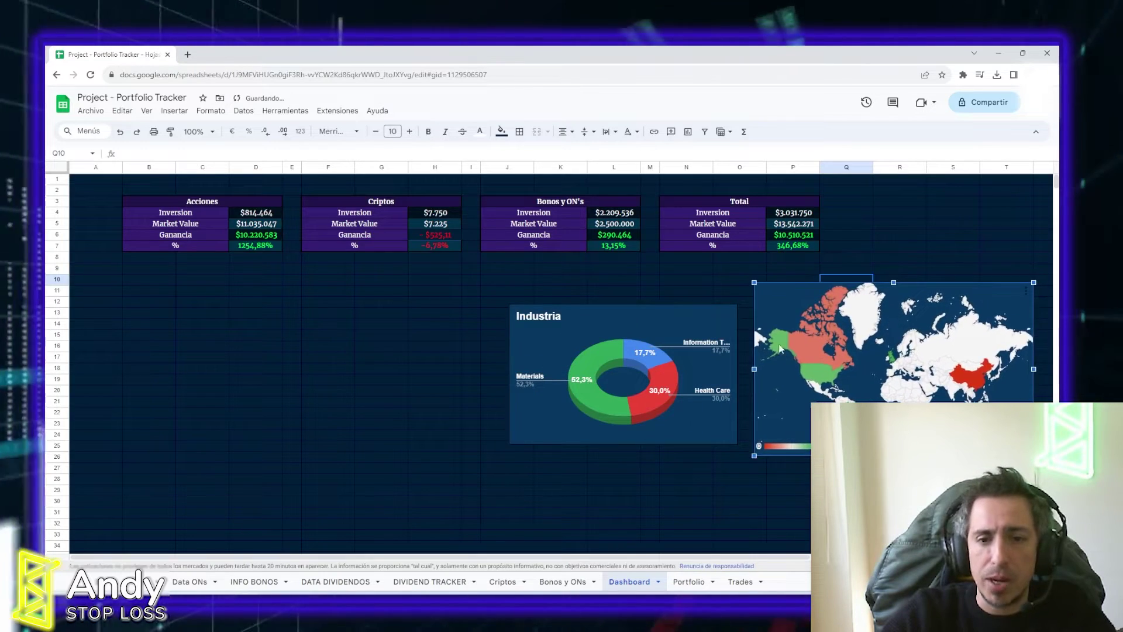
left_click(381, 379)
left_click(550, 350)
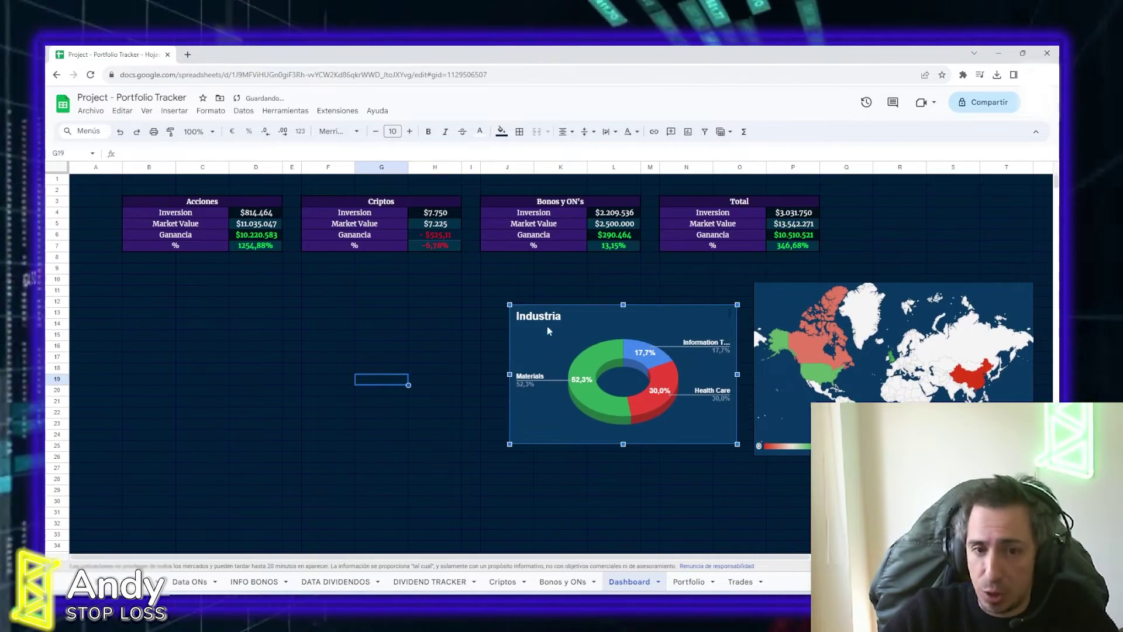
left_click_drag(509, 305, 458, 271)
left_click_drag(517, 296, 519, 298)
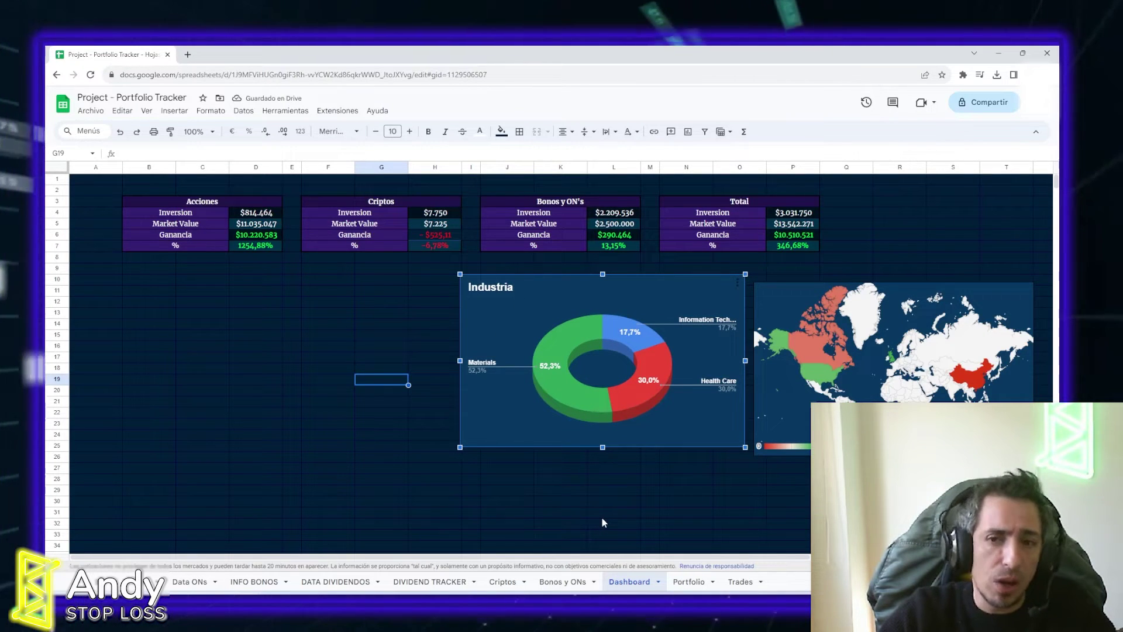
Copy the Portfolio diversification chart to Dashboard cell D16, beside the Industria chart
left_click(689, 581)
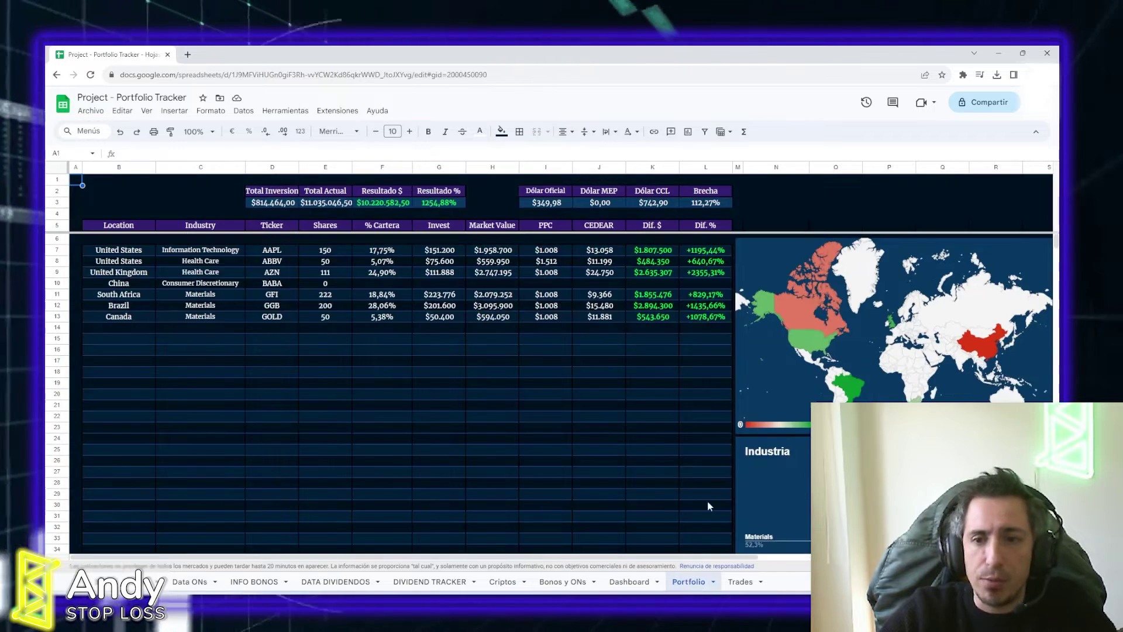
scroll(707, 506, "down", 2)
scroll(788, 457, "down", 2)
scroll(795, 458, "down", 2)
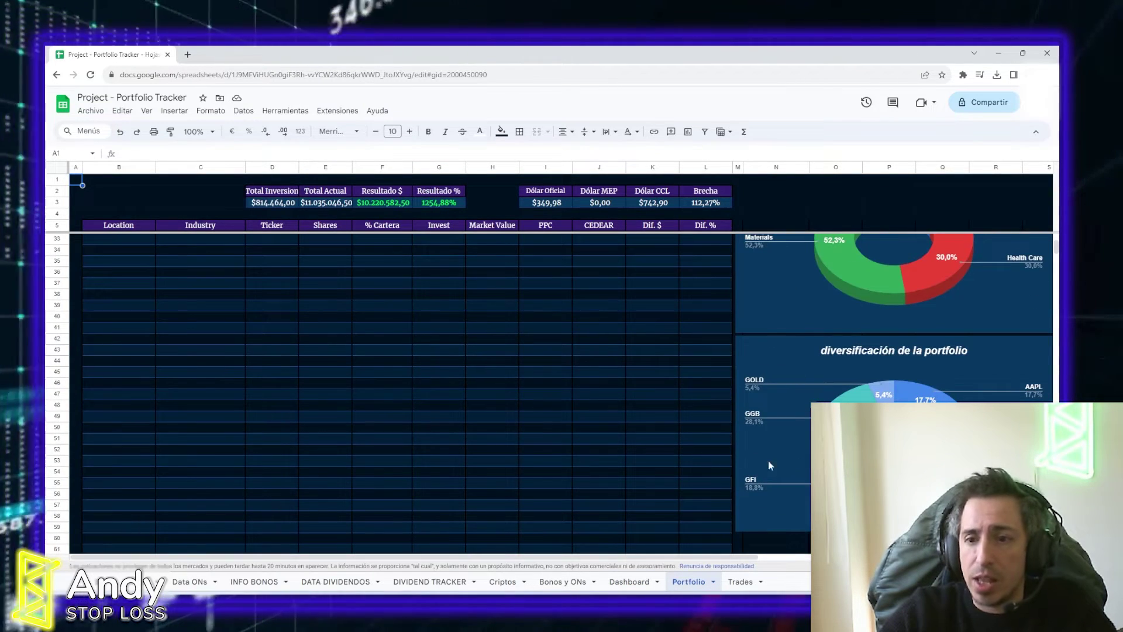
scroll(778, 444, "down", 2)
scroll(819, 380, "up", 2)
left_click(812, 361)
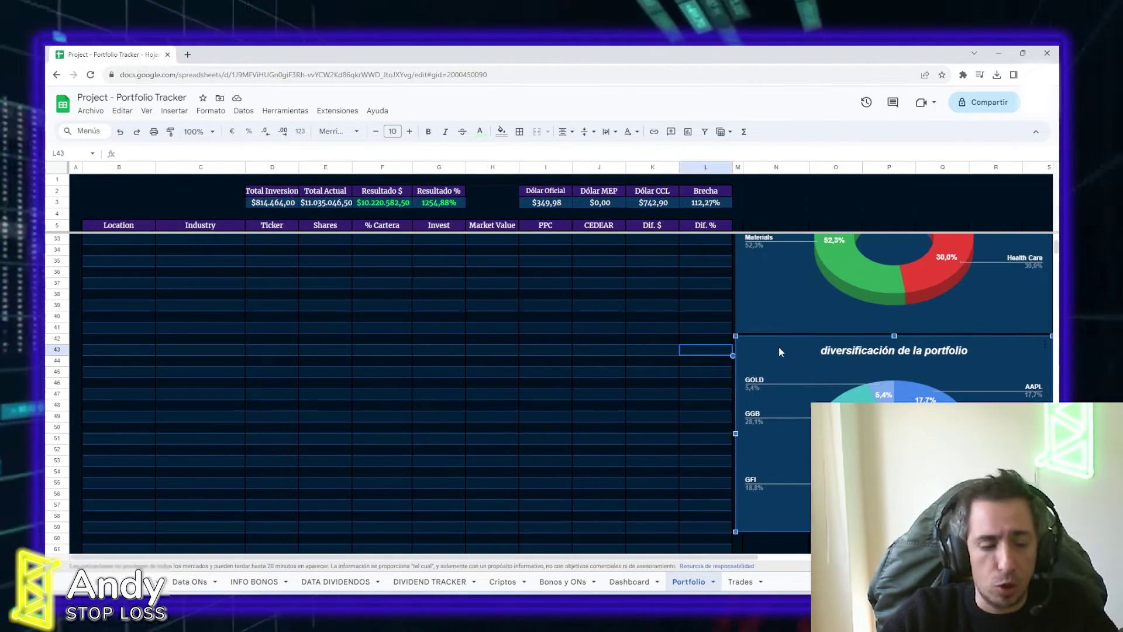
key("ctrl+c")
left_click(705, 350)
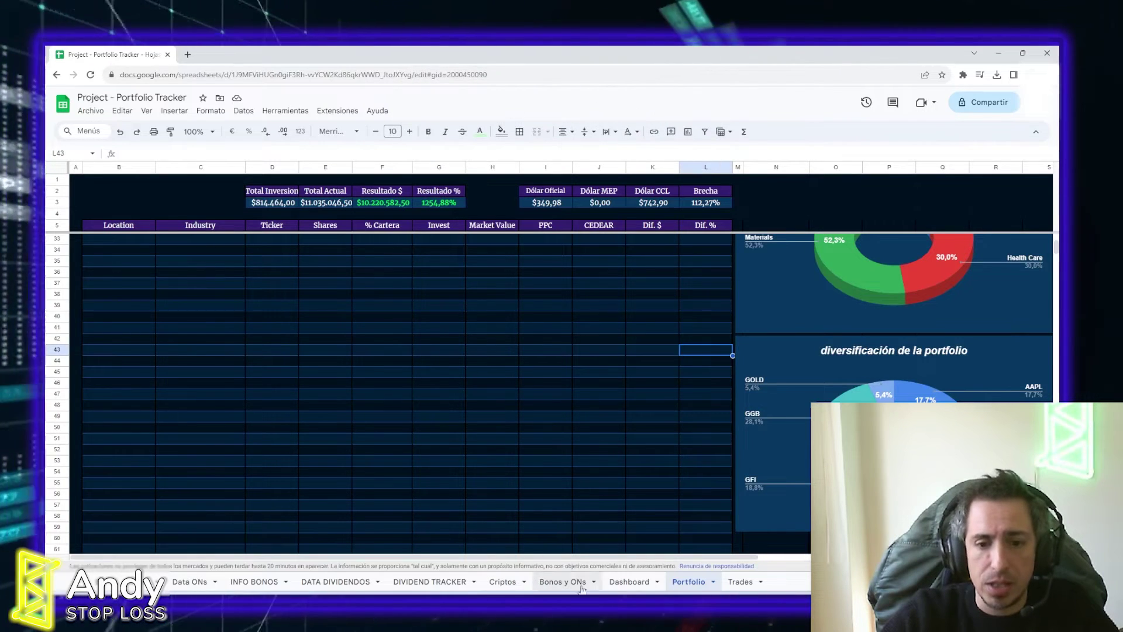
left_click(630, 581)
left_click(256, 346)
key("ctrl+v")
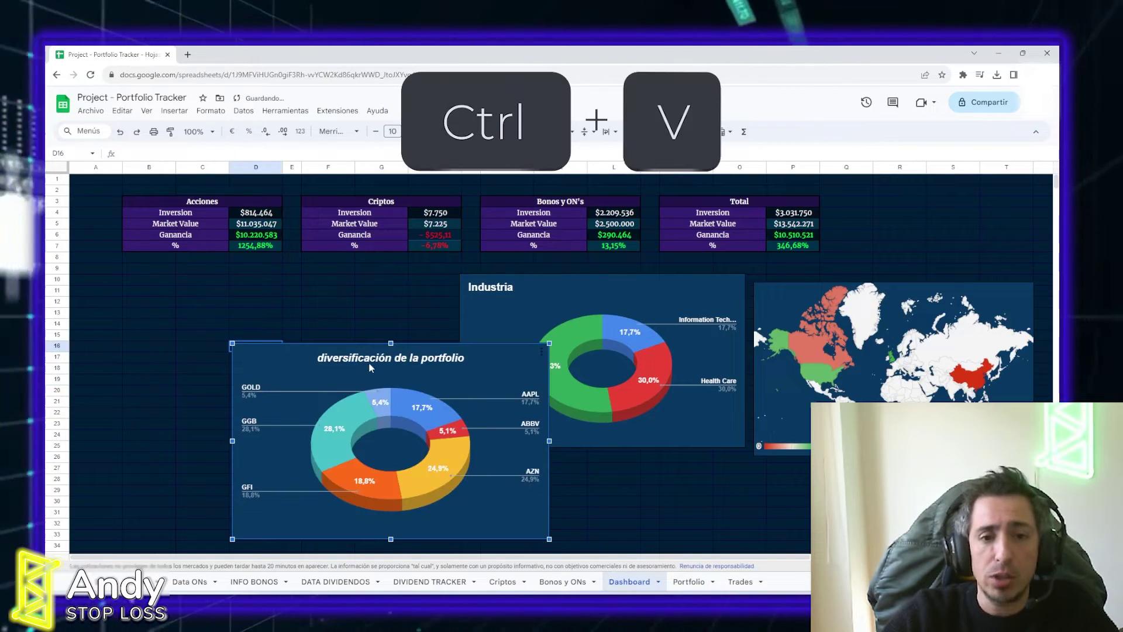
left_click_drag(370, 368, 260, 298)
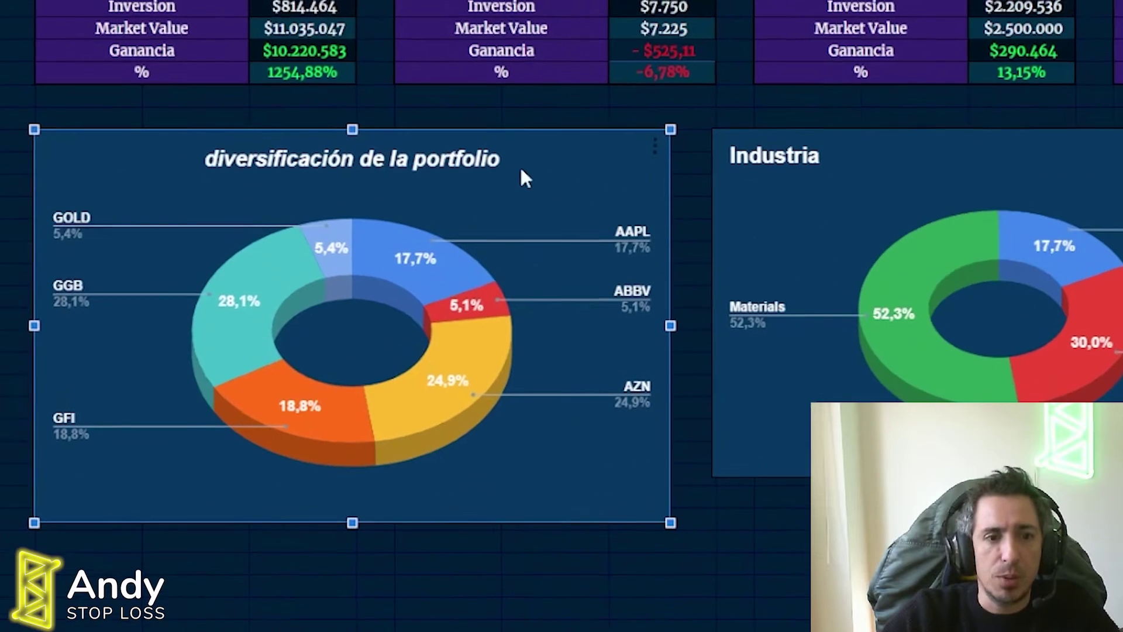
Retitle the donuts 'Cartera de Inversion Acciones' and 'Cartera de Inversion por Industria'
double_click(462, 164)
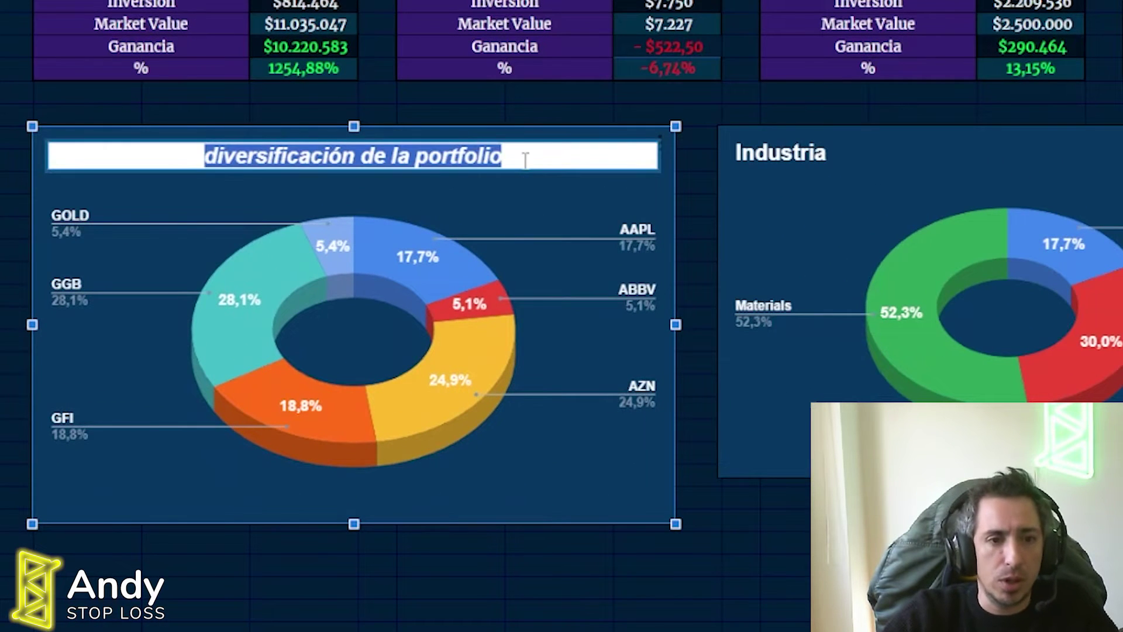
key("BackSpace")
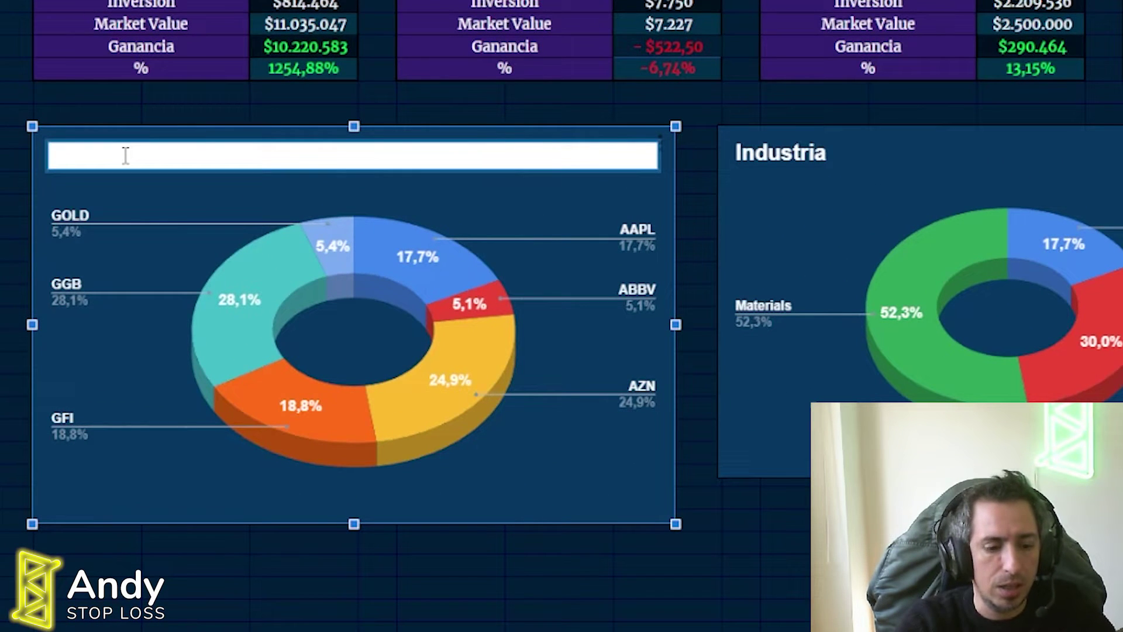
type("Cartera de Inversion Acciones")
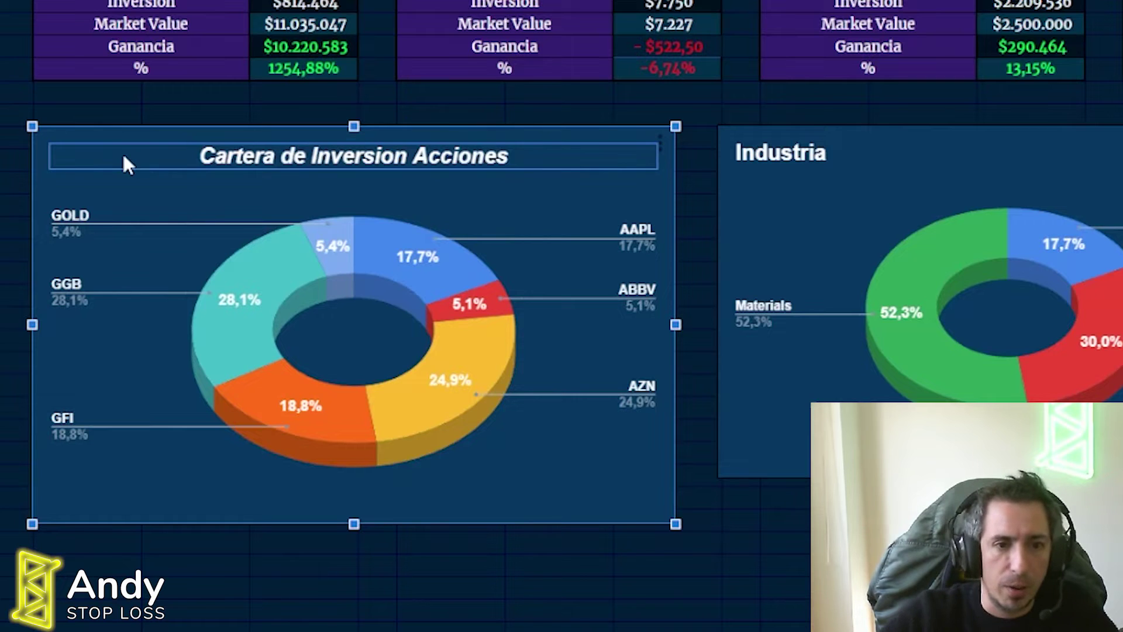
key("Return")
left_click(448, 153)
double_click(449, 158)
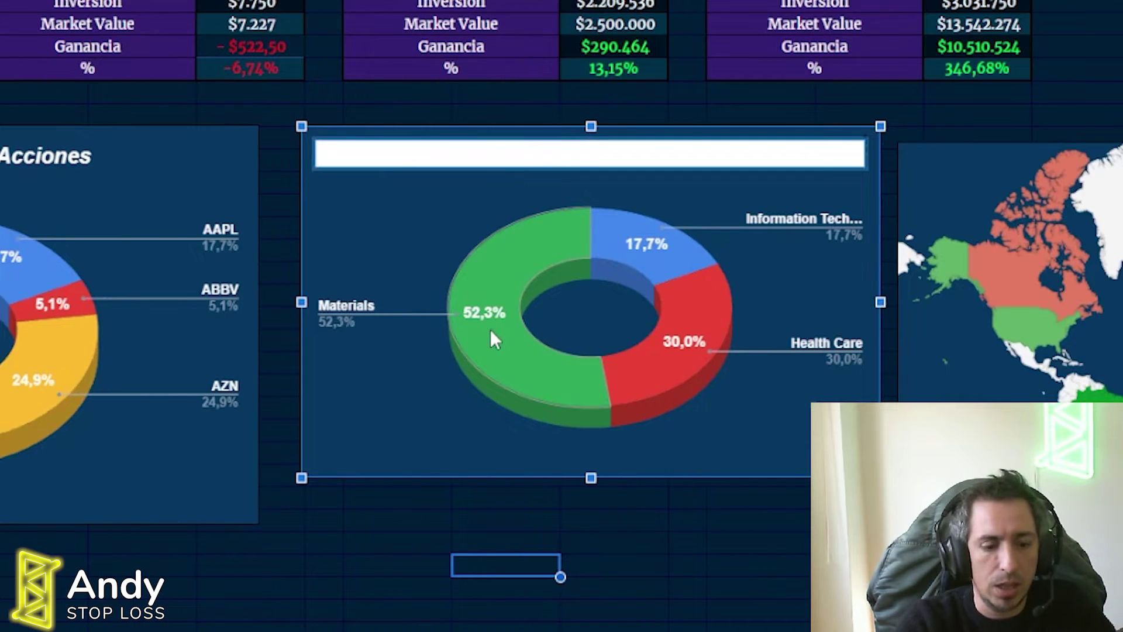
type("Cartera de Inversion por Industria")
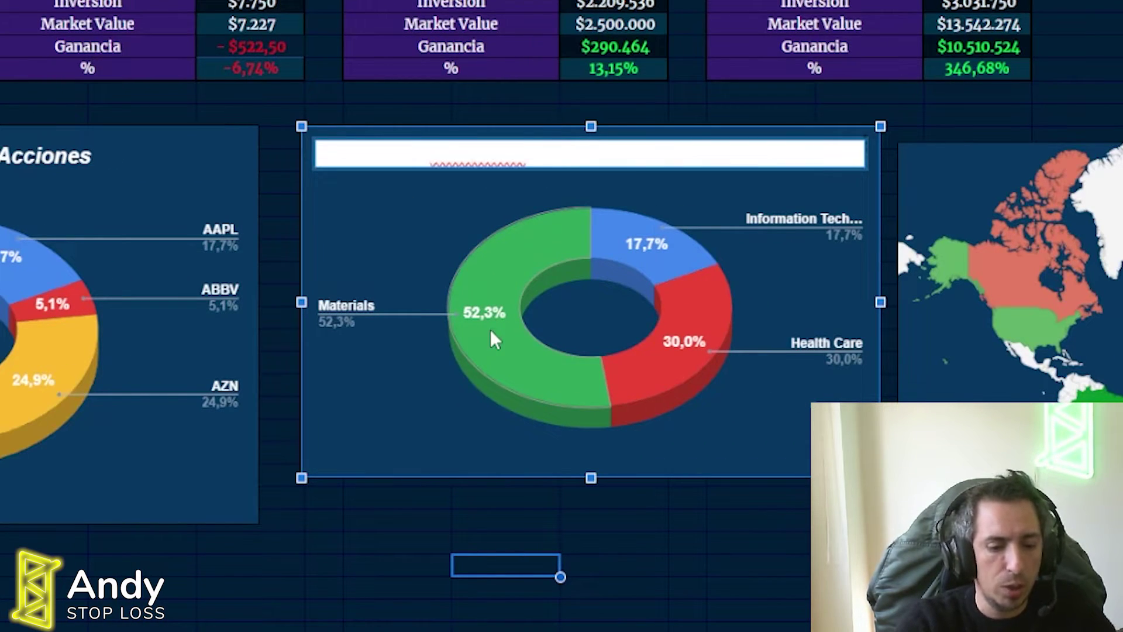
key("Return")
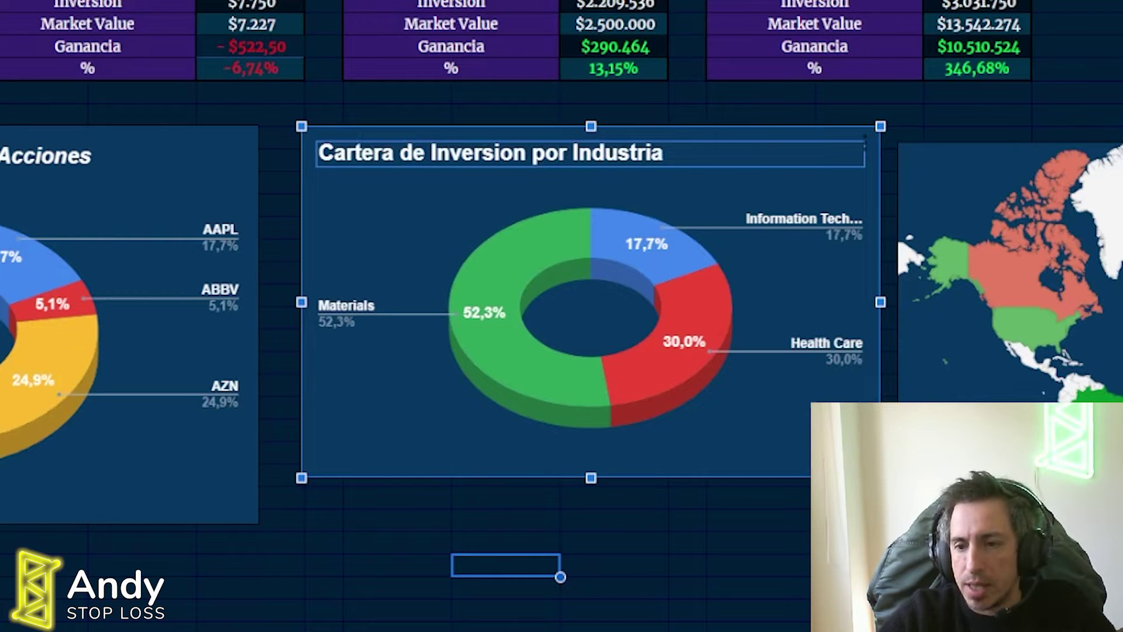
Move and enlarge the Industria donut beside Acciones, then slide the world map next to it
left_click_drag(543, 226, 423, 226)
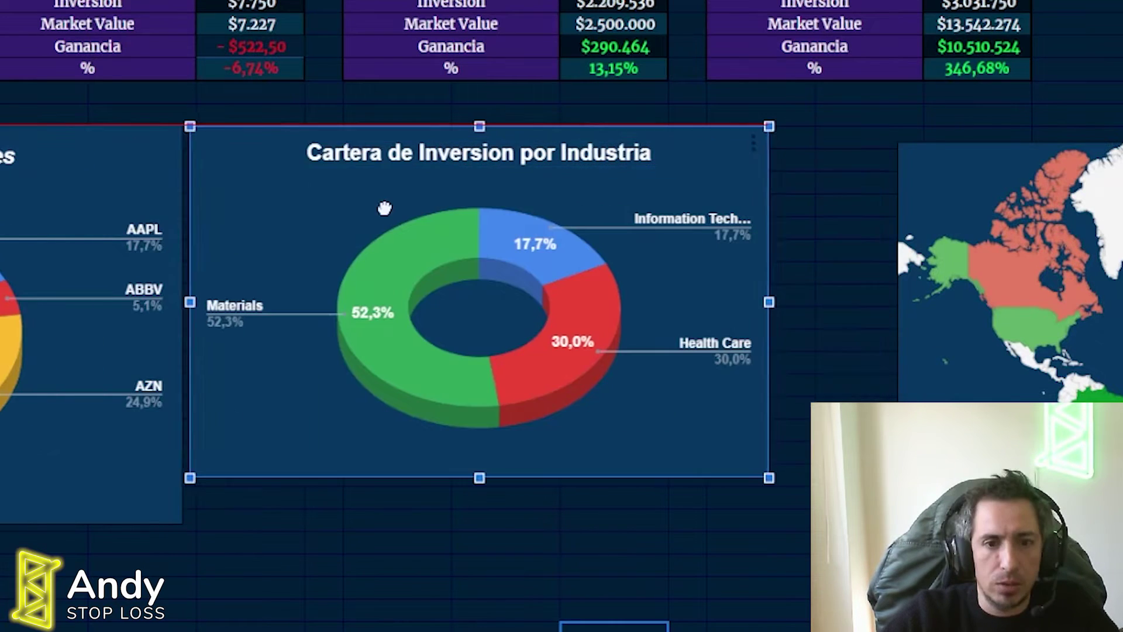
left_click_drag(763, 475, 796, 518)
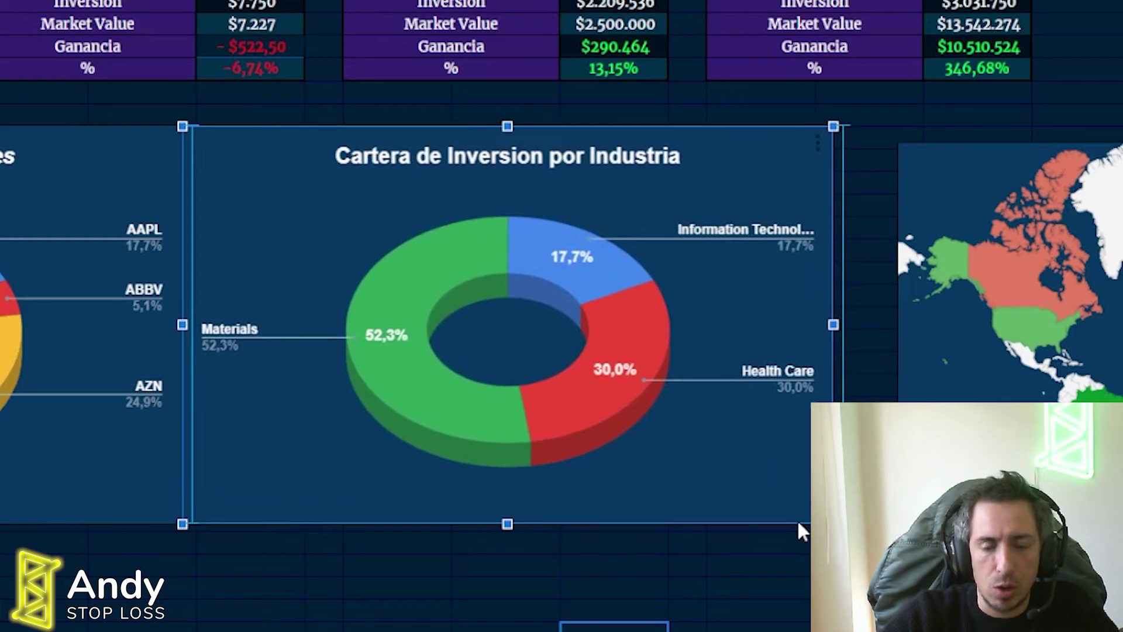
left_click(879, 367)
left_click_drag(879, 368, 738, 409)
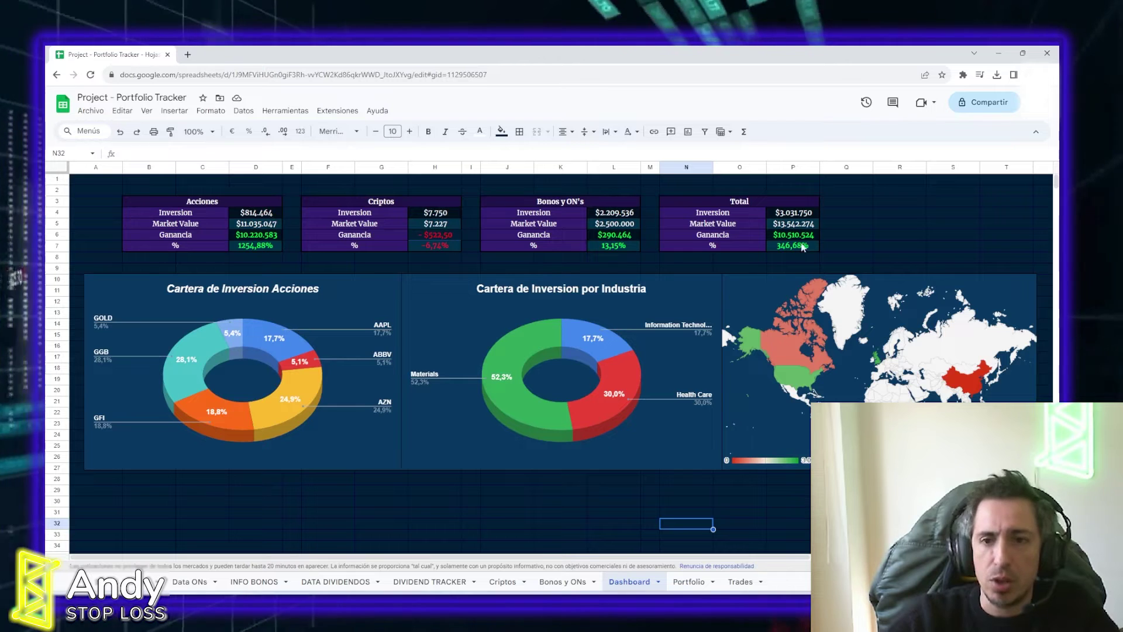
left_click(803, 202)
Enter the helper labels Acciones, Criptos and Bonos in W5:W7
left_click(806, 214)
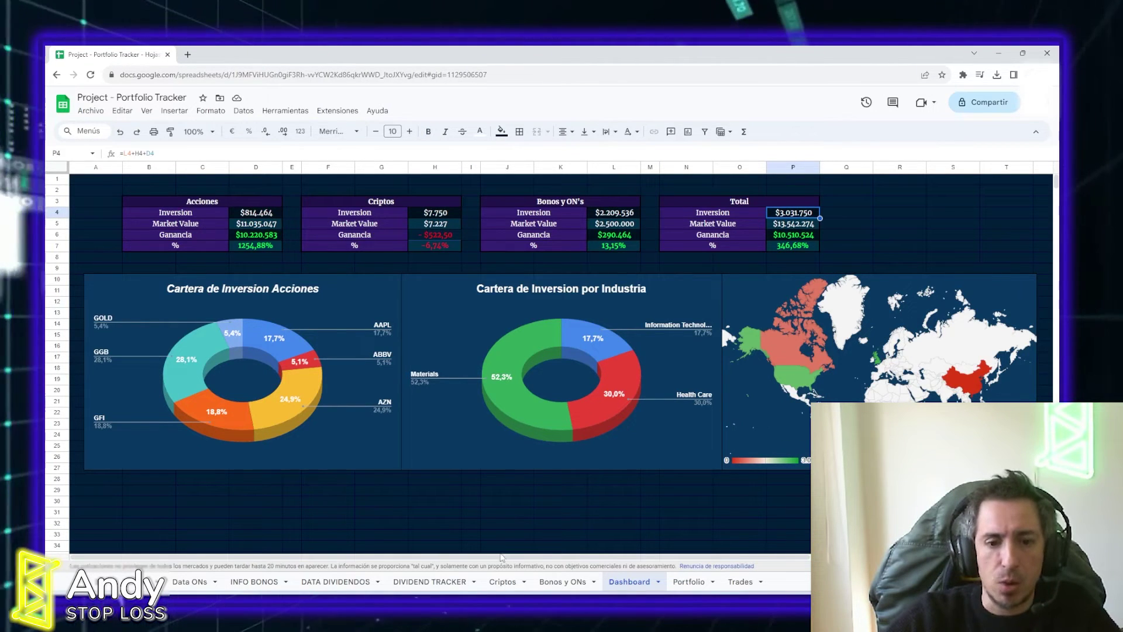
scroll(573, 561, "right", 1)
scroll(573, 561, "right", 4)
scroll(573, 561, "right", 2)
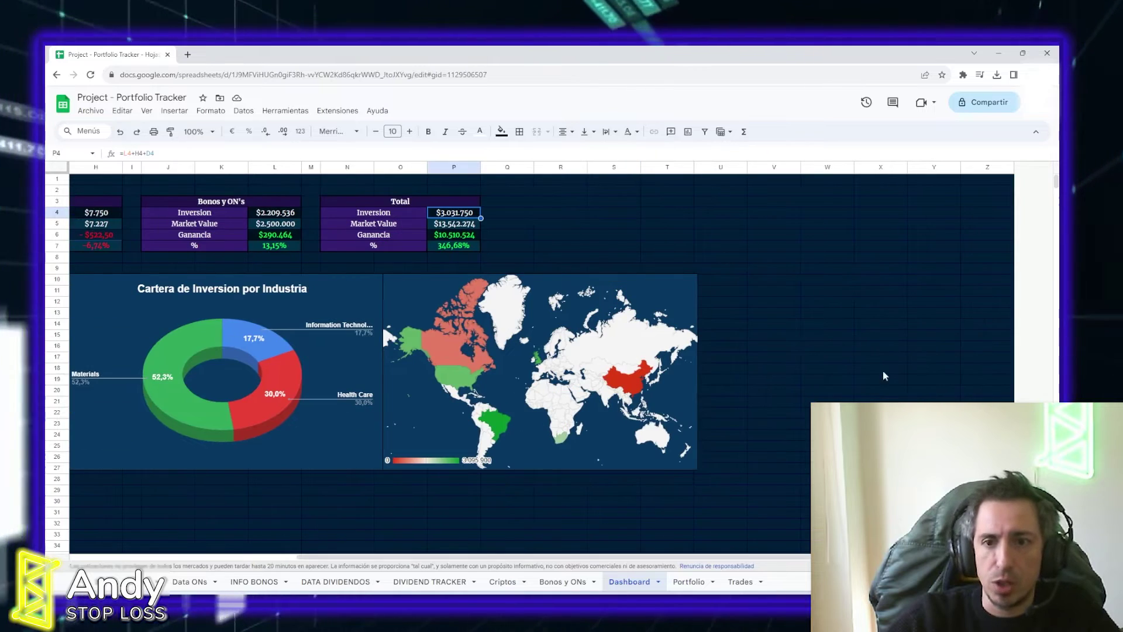
left_click(803, 224)
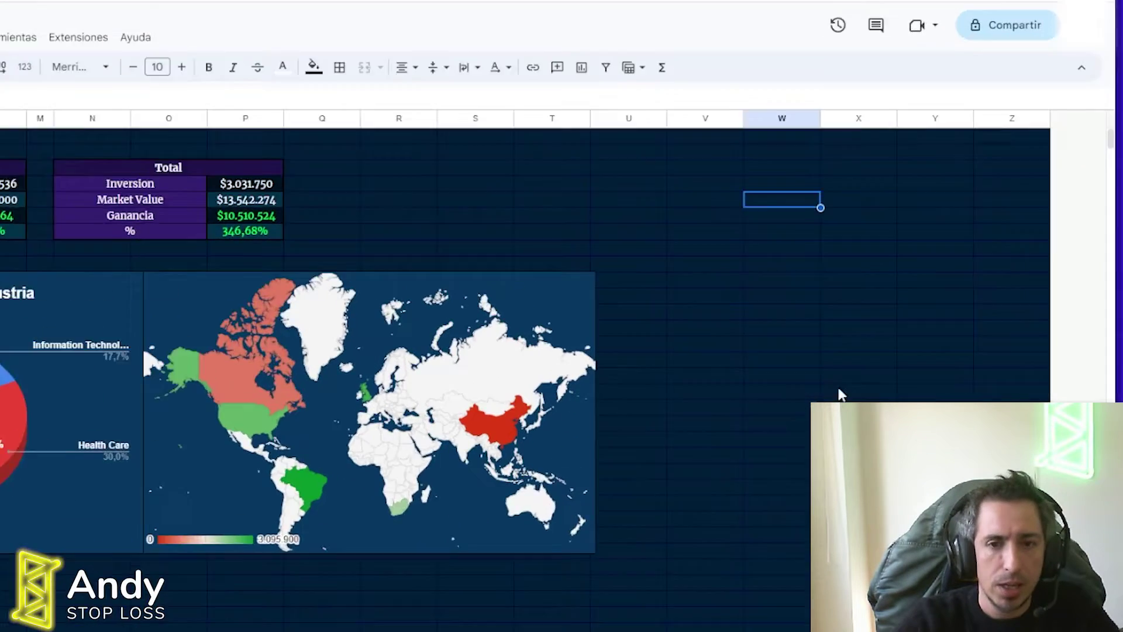
type("Accio")
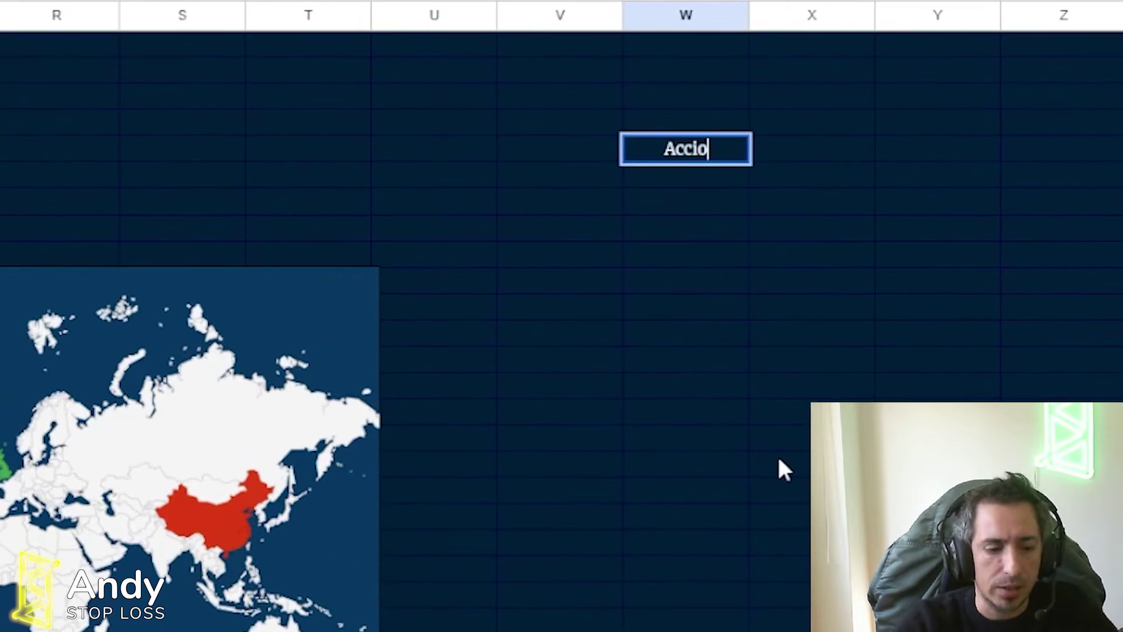
type("nes")
key("Return")
type("Criptos")
key("Return")
type("Bonos")
key("Return")
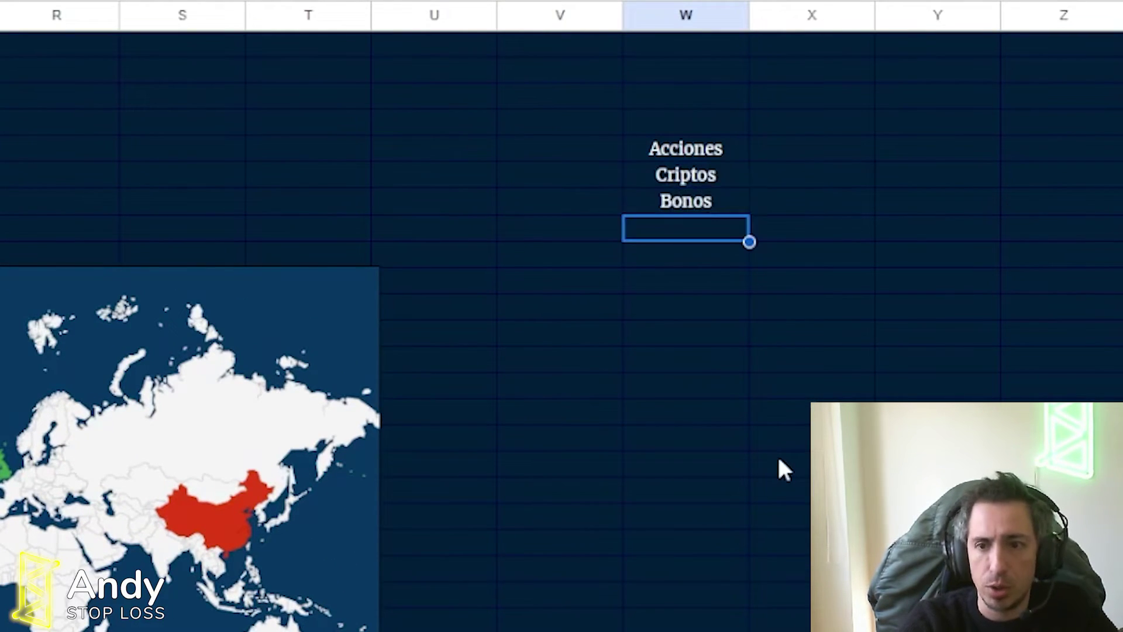
type("Total")
Link X5:X7 to the Acciones, Criptos (H5) and Bonos (L5) market values
left_click(775, 148)
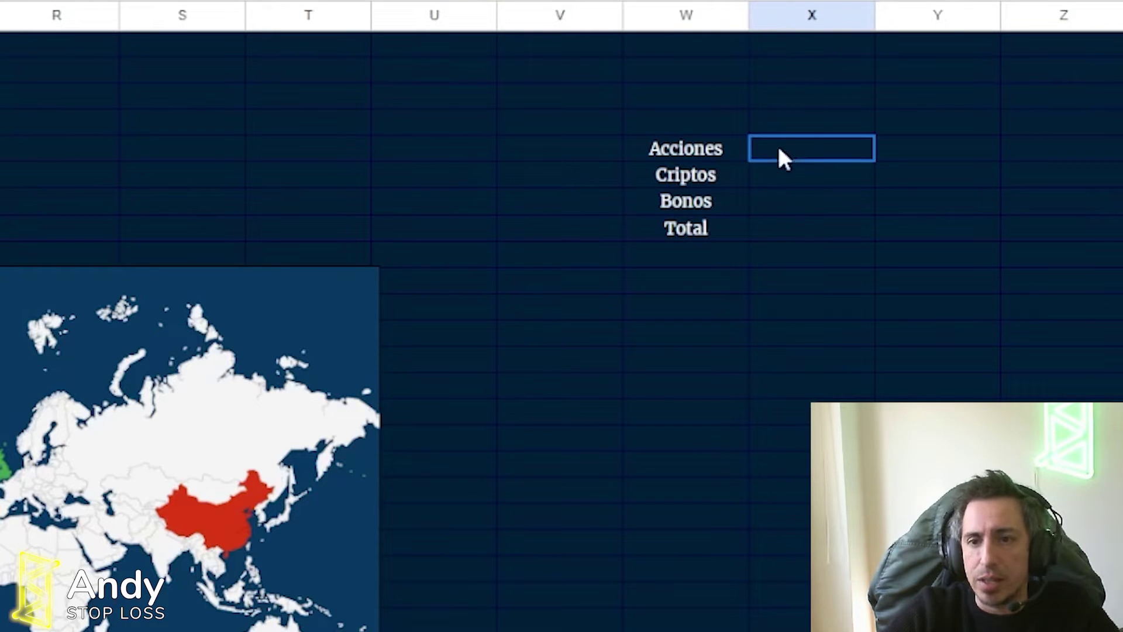
type("=")
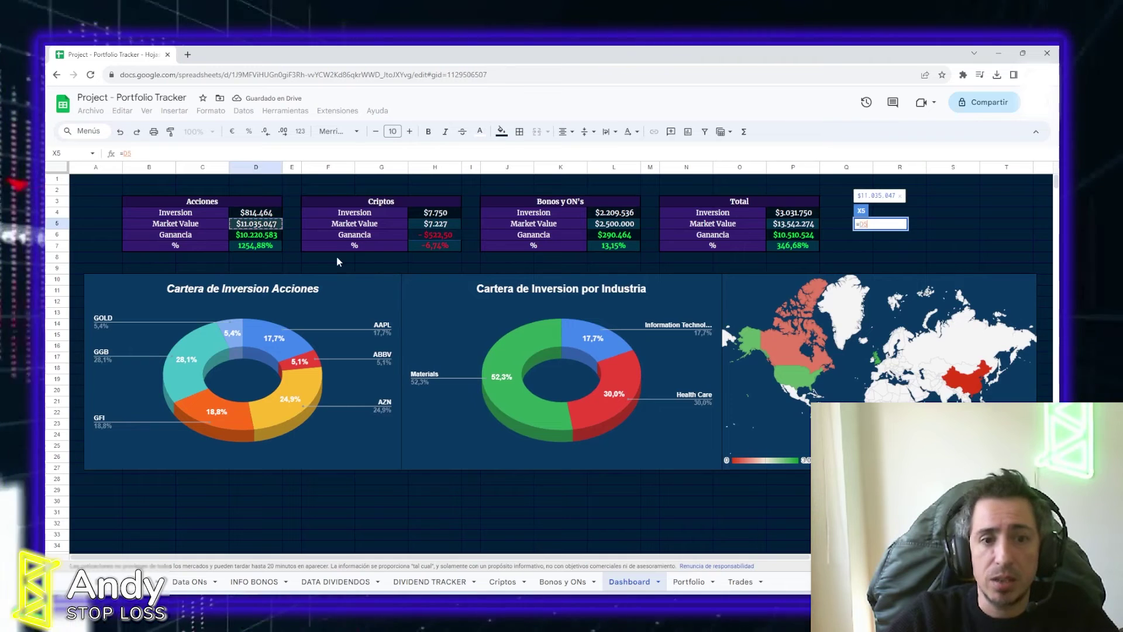
key("Return")
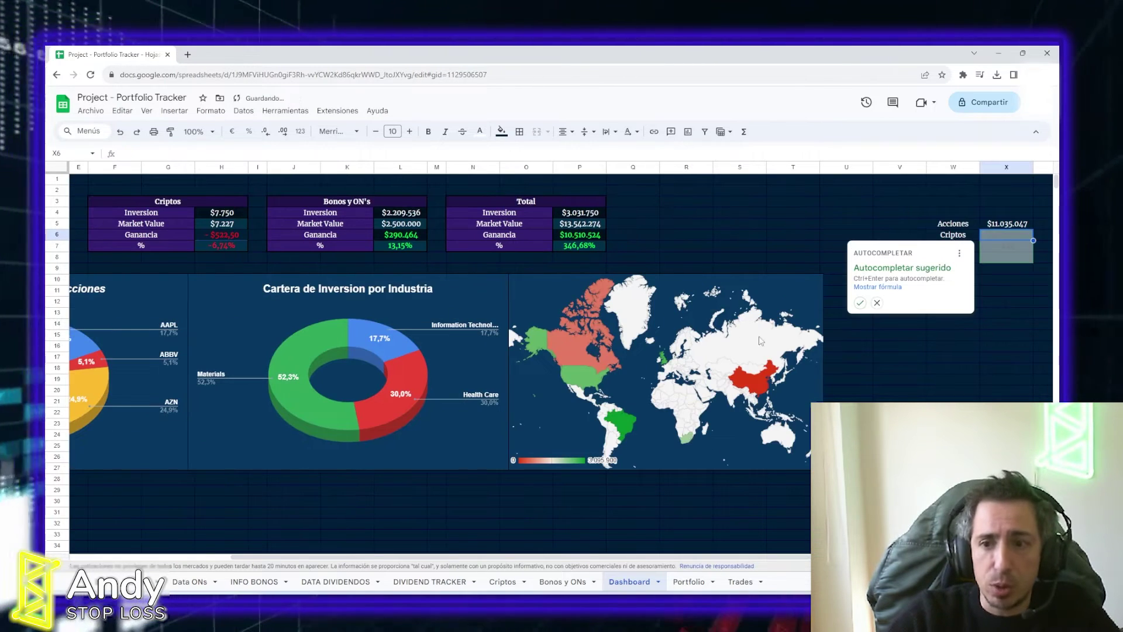
type("=")
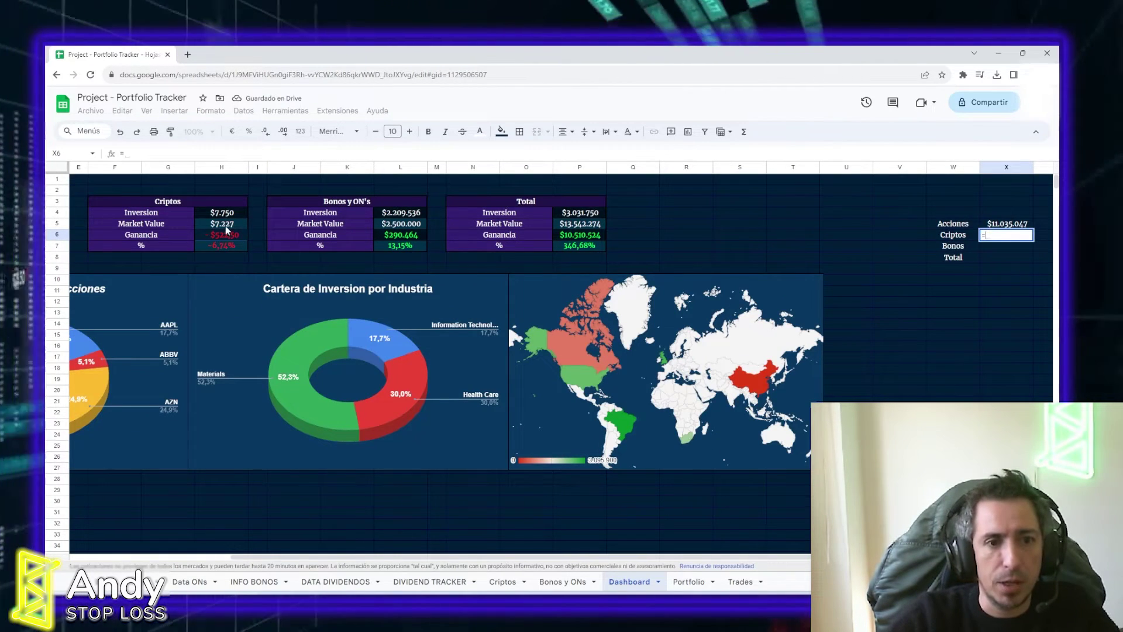
left_click(226, 225)
key("Return")
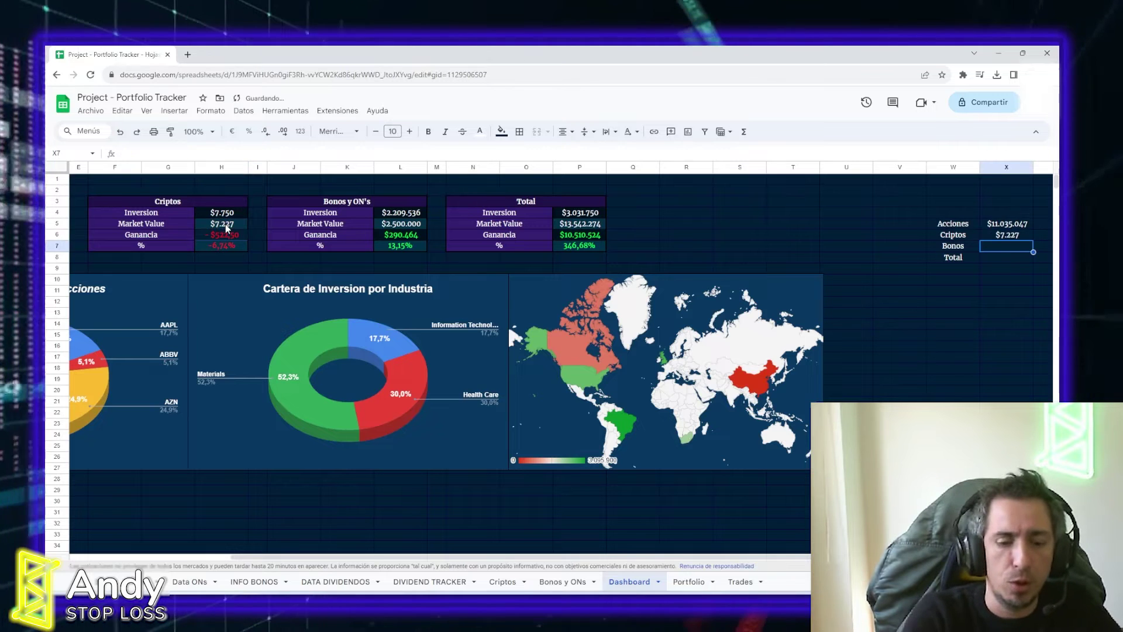
type("=")
left_click(426, 225)
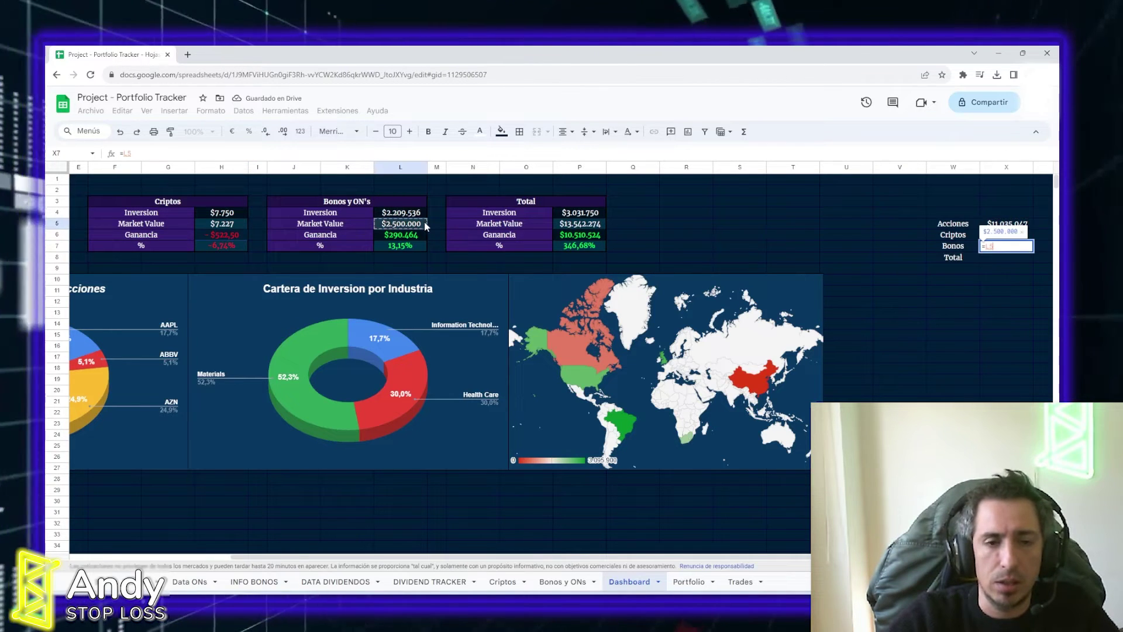
key("Return")
Total the three amounts in X8 with =SUM(X5:X7), giving $13.542.274
type("=")
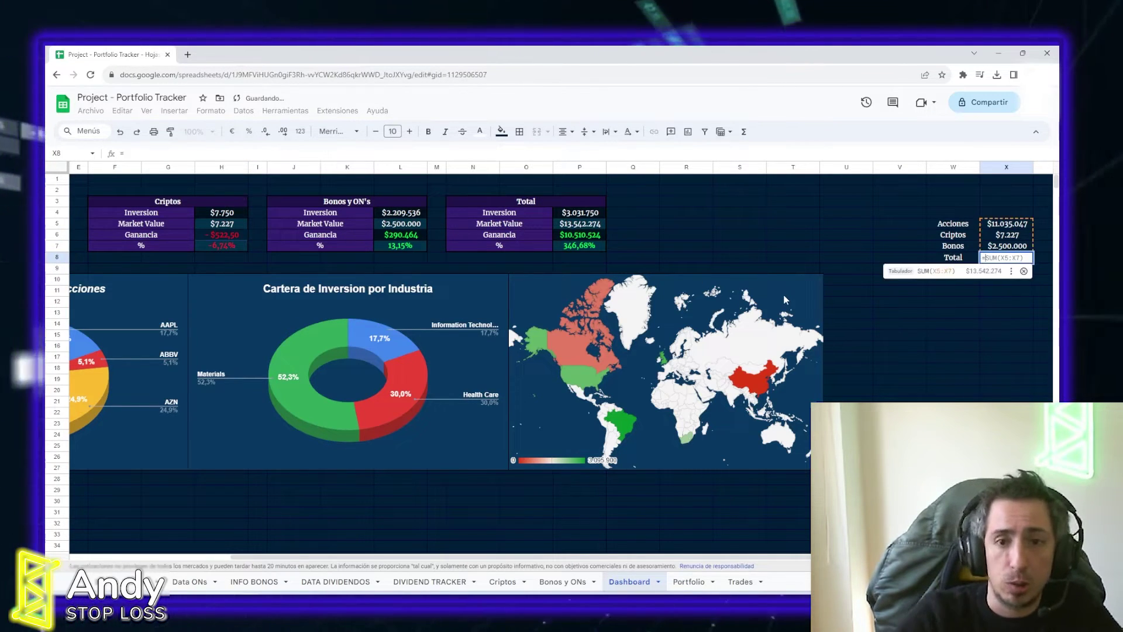
key("Tab")
key("Return")
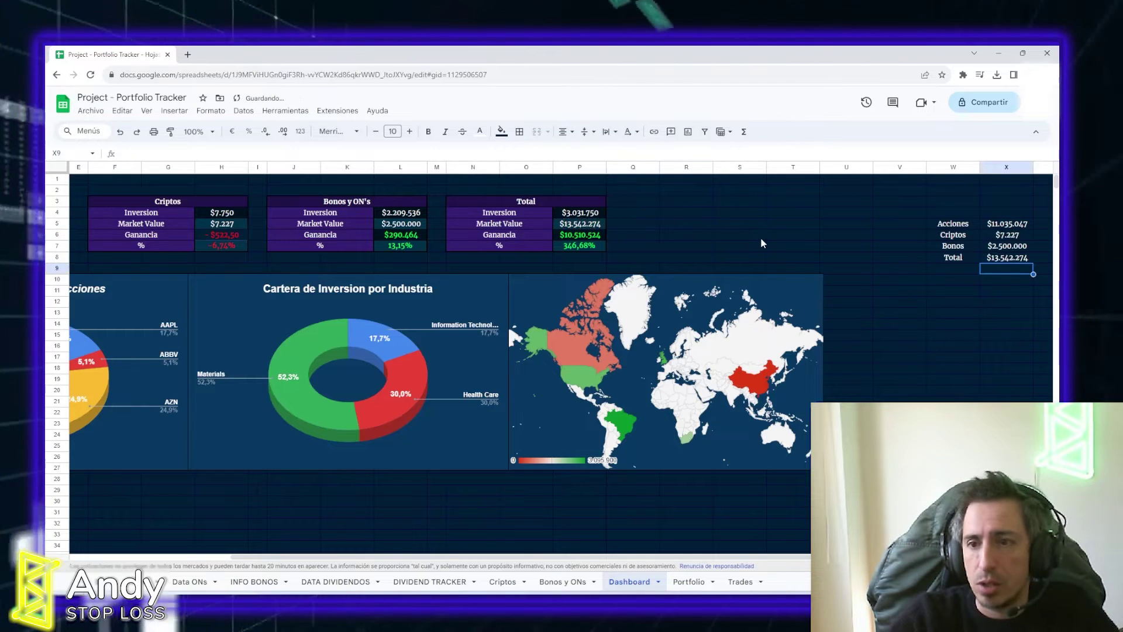
key("Up")
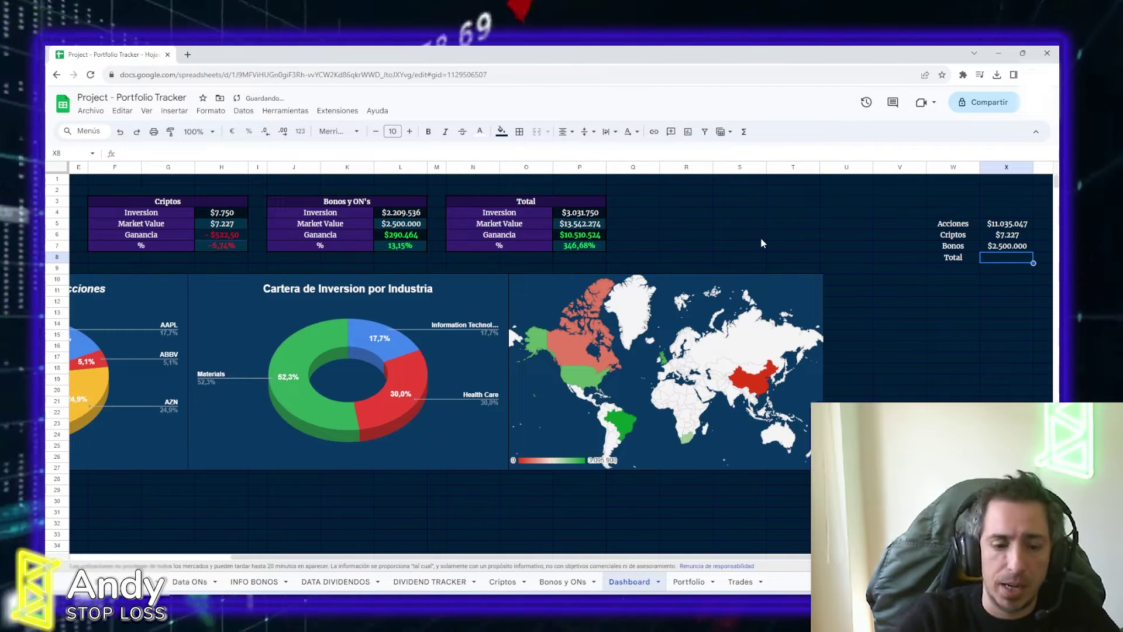
type("=")
key("Tab")
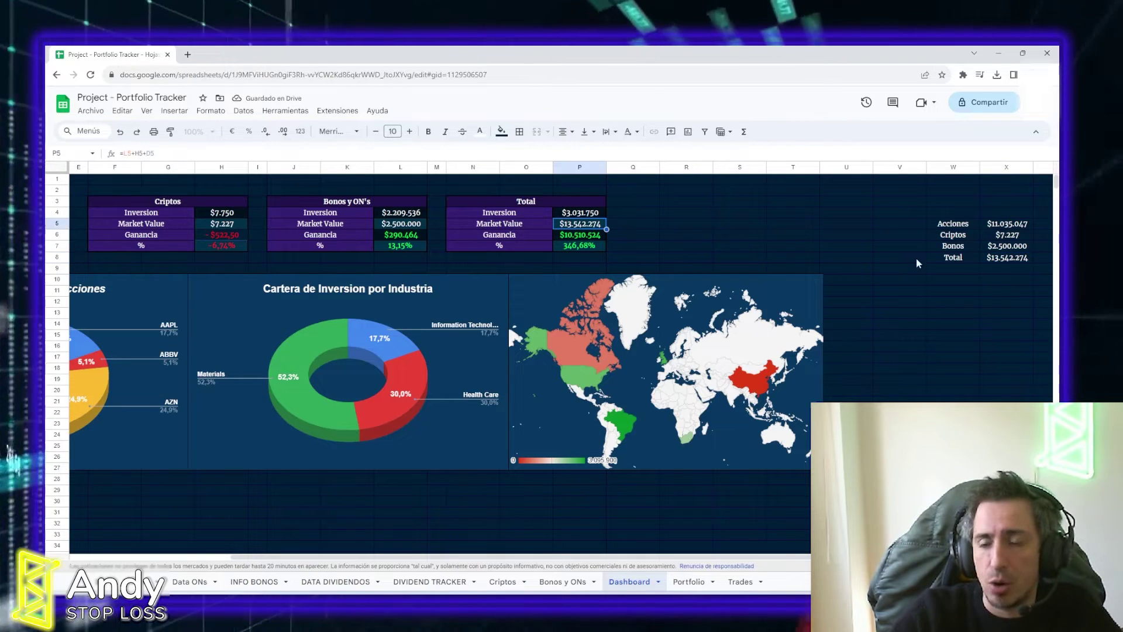
mouse_move(953, 224)
left_mouse_down()
mouse_move(995, 259)
mouse_move(999, 237)
left_mouse_up()
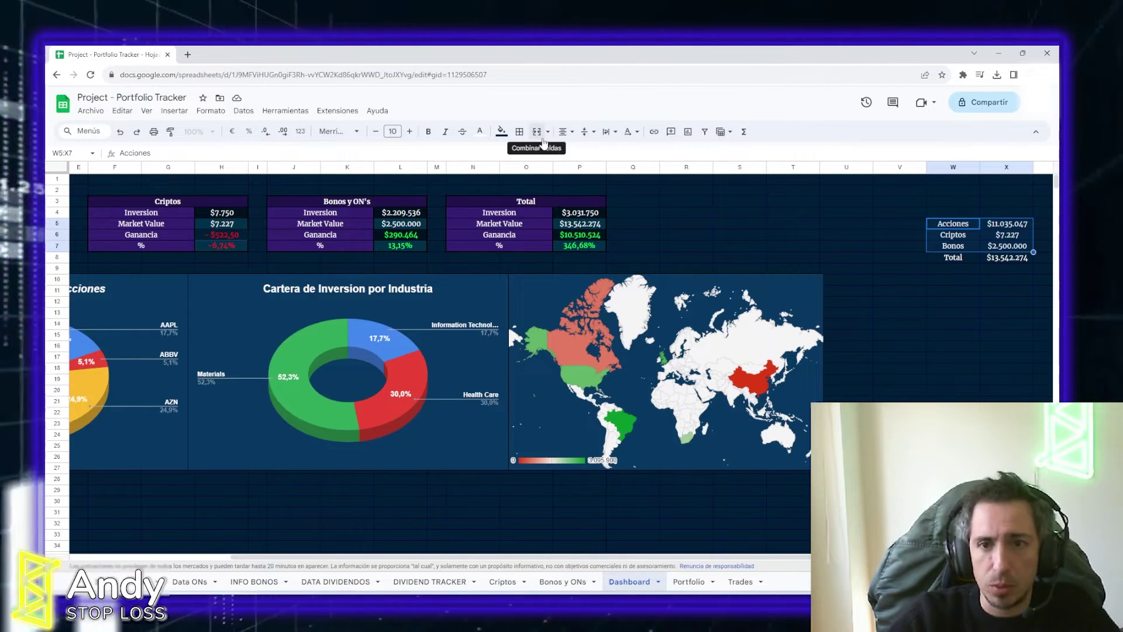
Insert a chart from the summary block with a navy background and black border
left_click(689, 132)
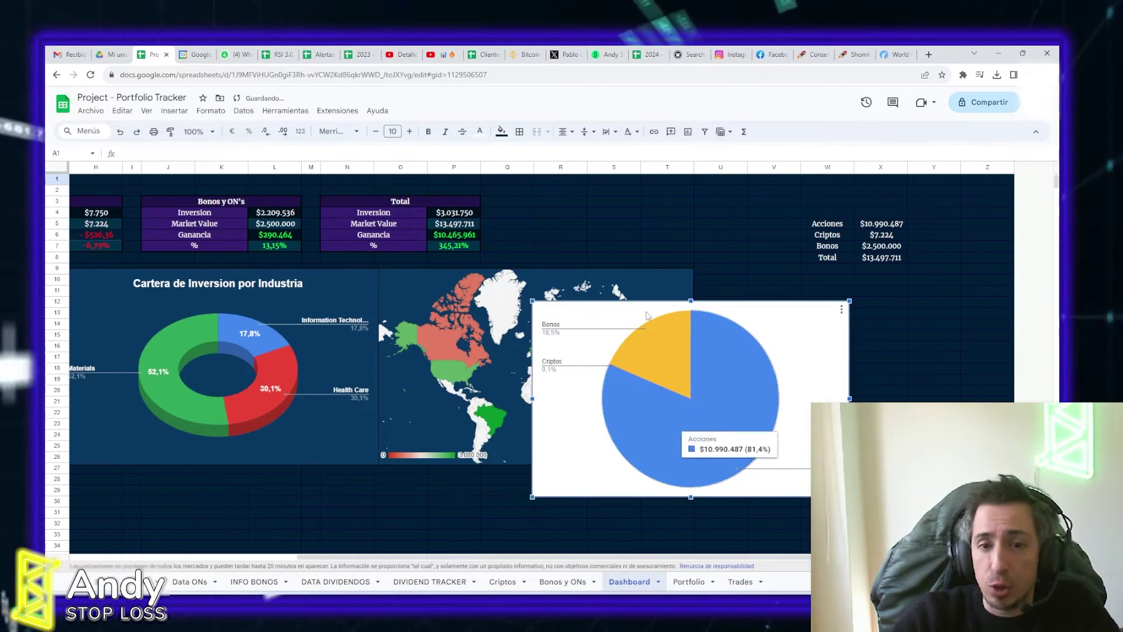
left_click(841, 309)
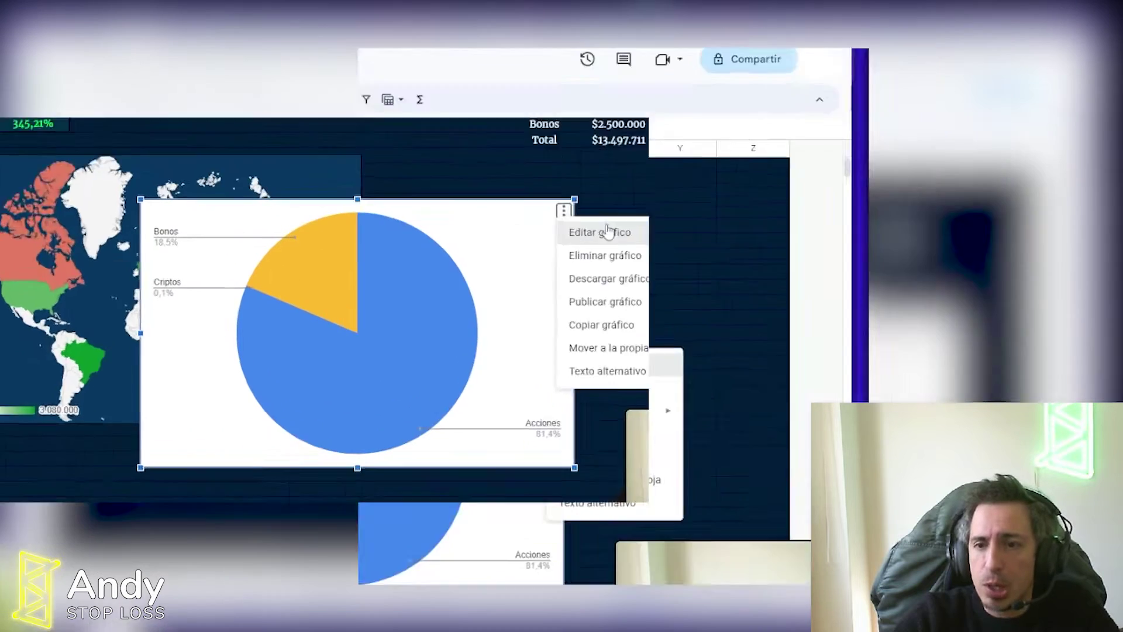
left_click(866, 323)
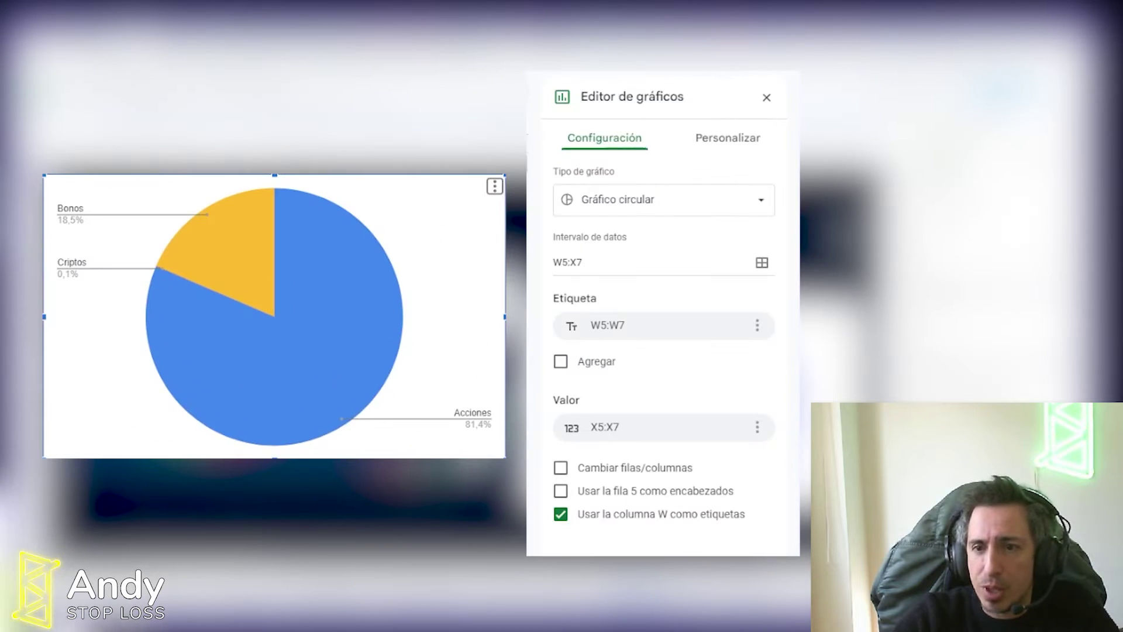
left_click(720, 148)
left_click(628, 178)
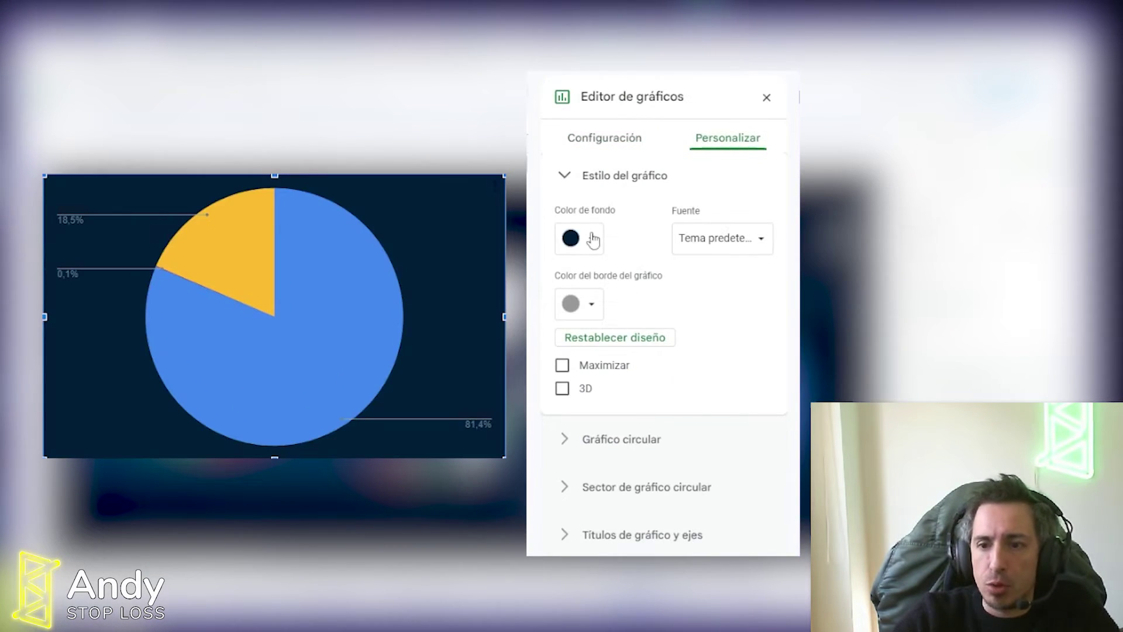
left_click(593, 240)
left_click(688, 417)
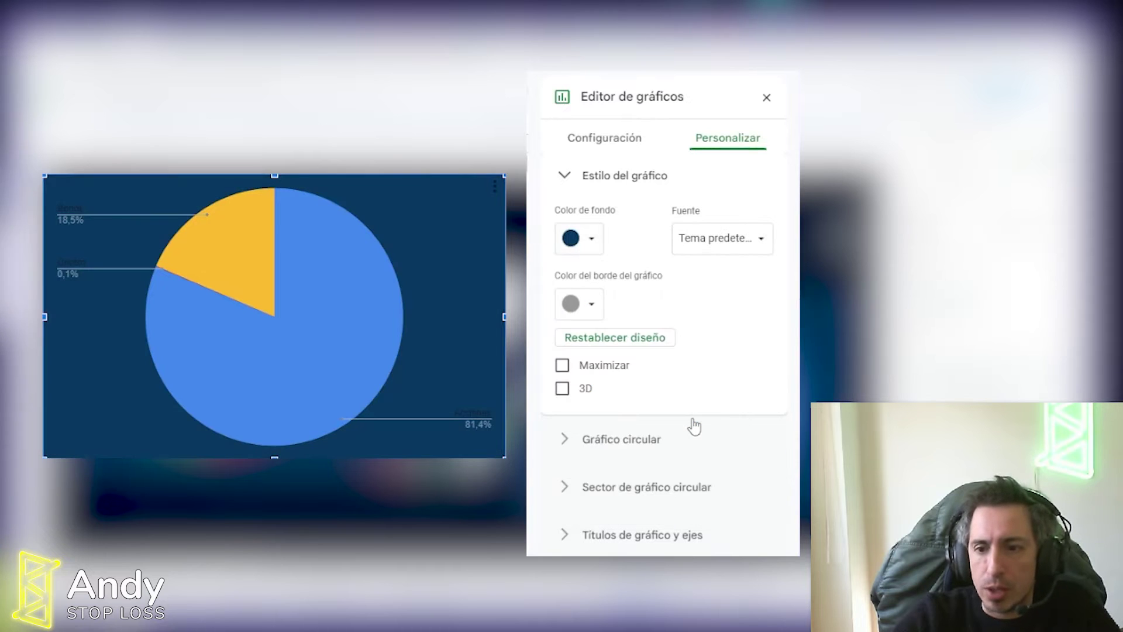
left_click(584, 313)
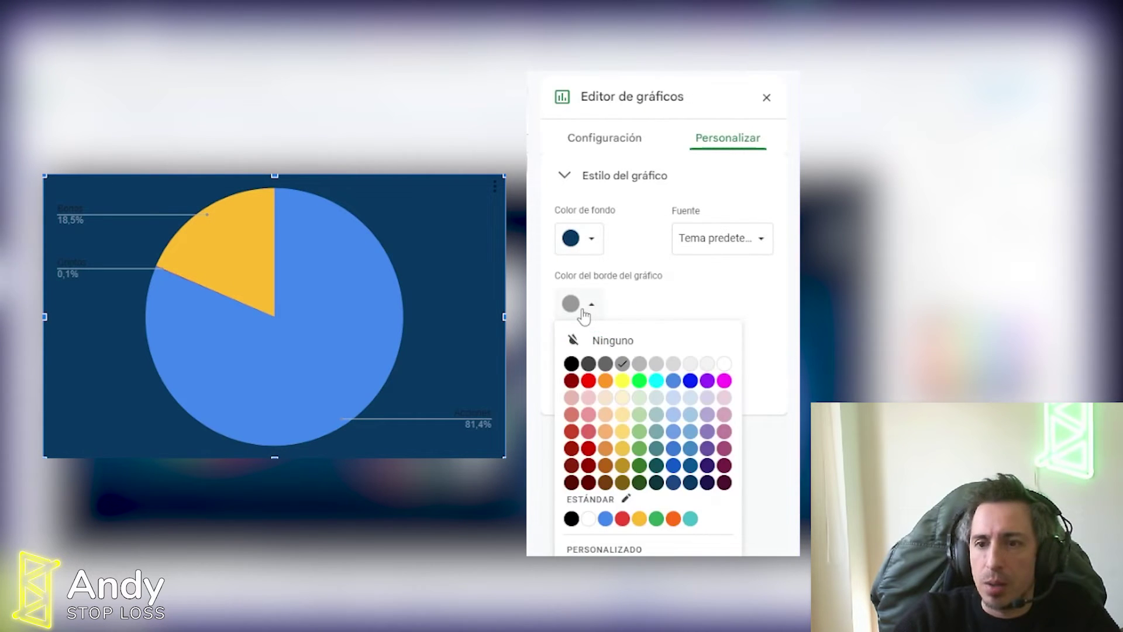
left_click(571, 364)
Make the pie chart 3D with a 50% donut hole
left_click(582, 393)
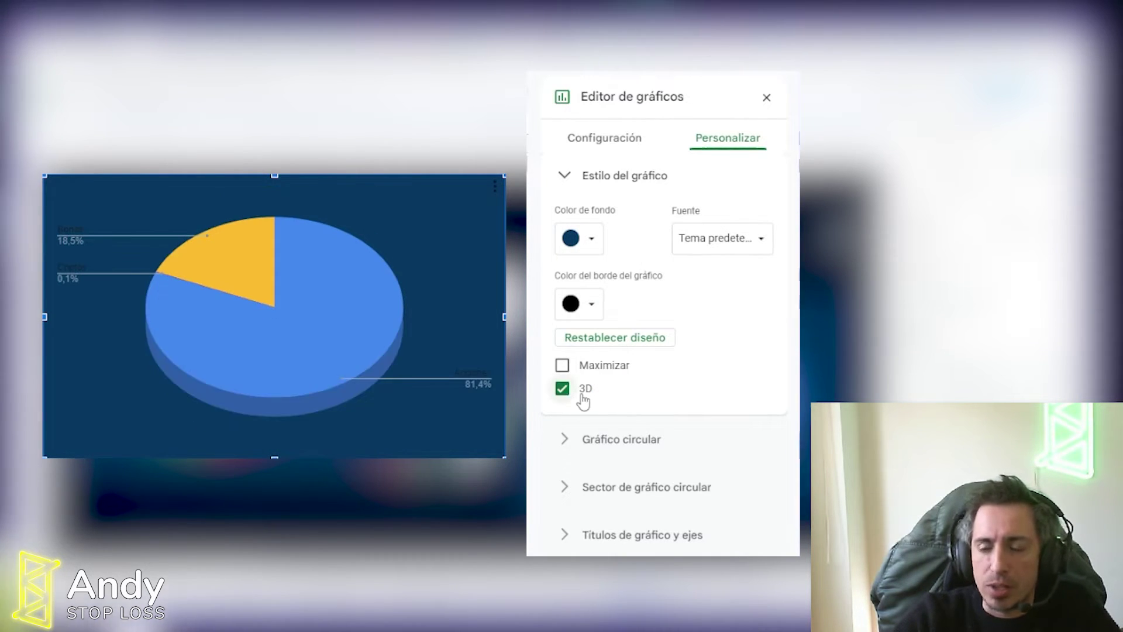
left_click(620, 440)
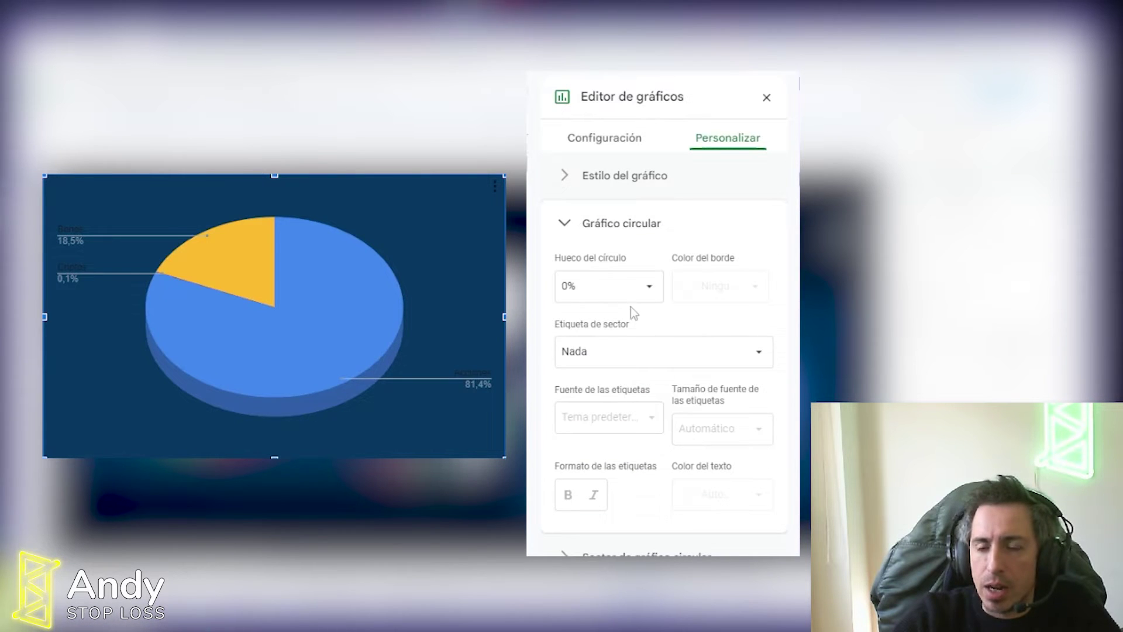
left_click(648, 285)
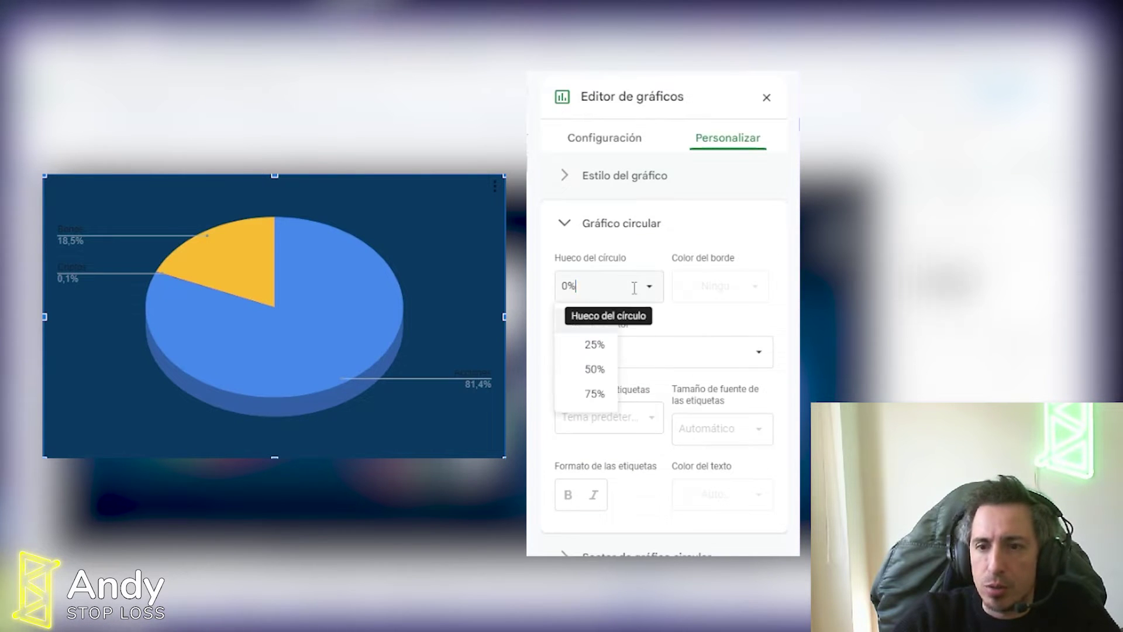
left_click(596, 346)
left_click(641, 286)
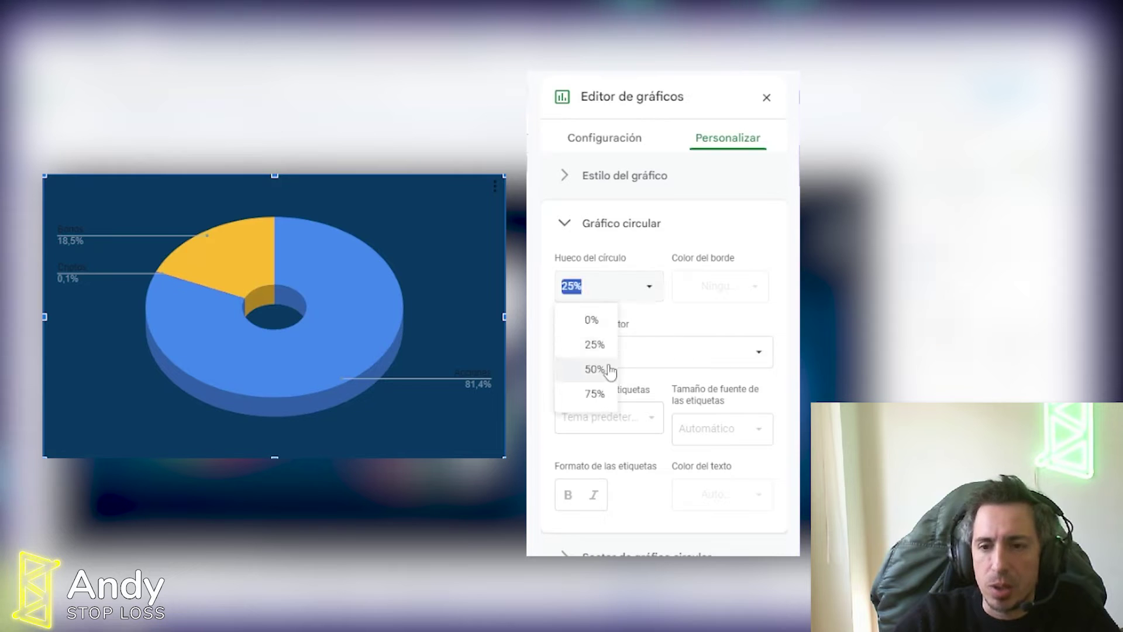
left_click(609, 369)
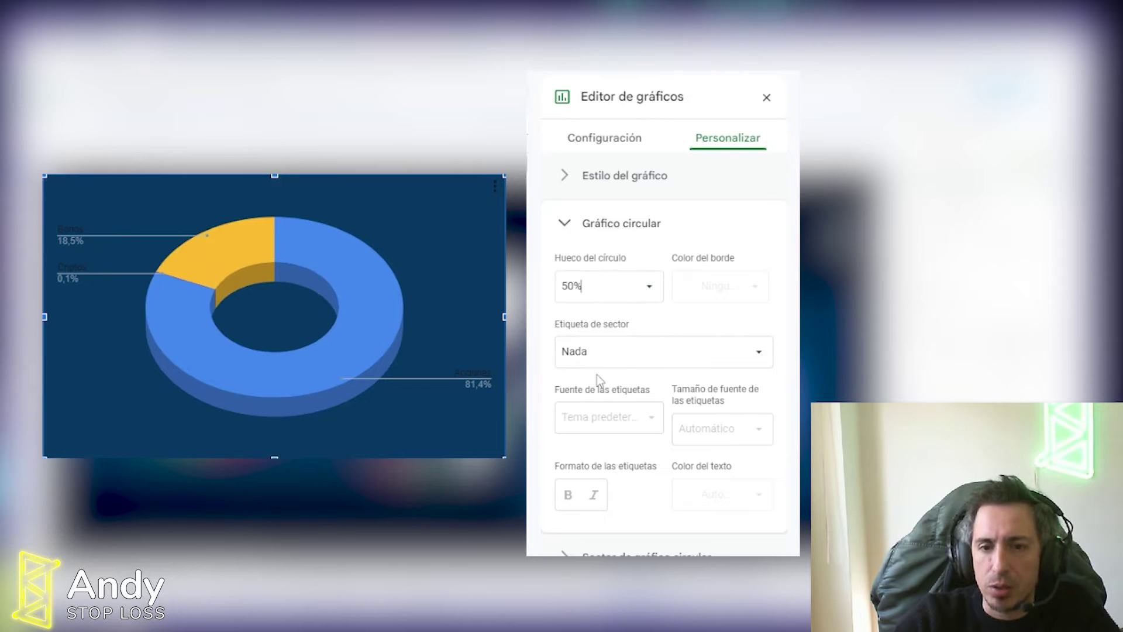
Show bold white percentage labels on the donut slices
left_click(646, 351)
left_click(619, 396)
left_click(626, 353)
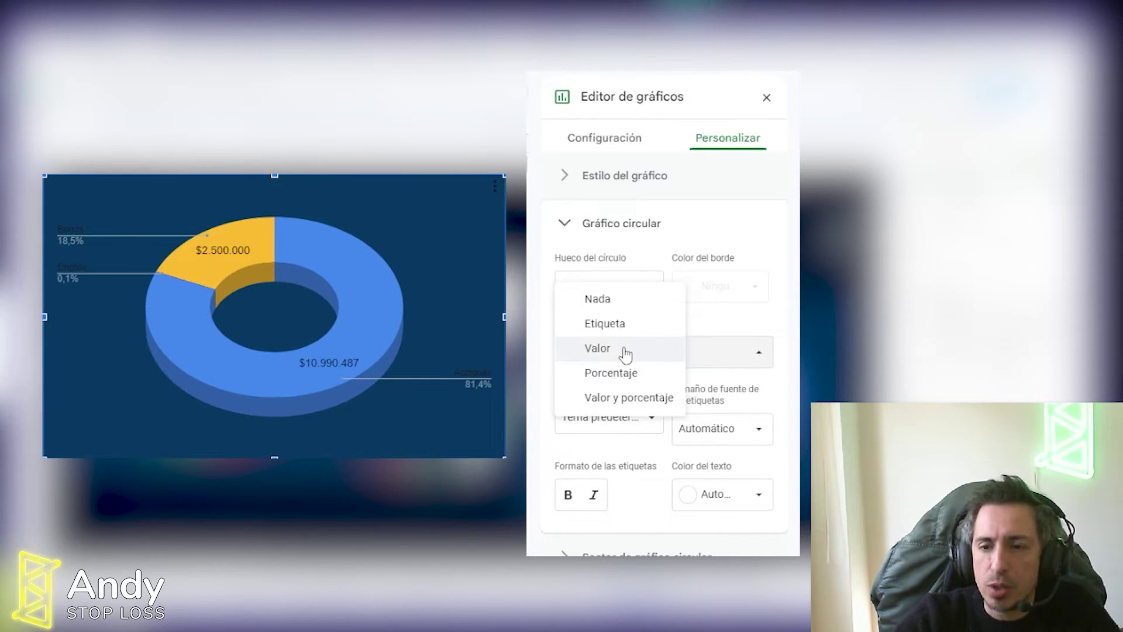
left_click(620, 375)
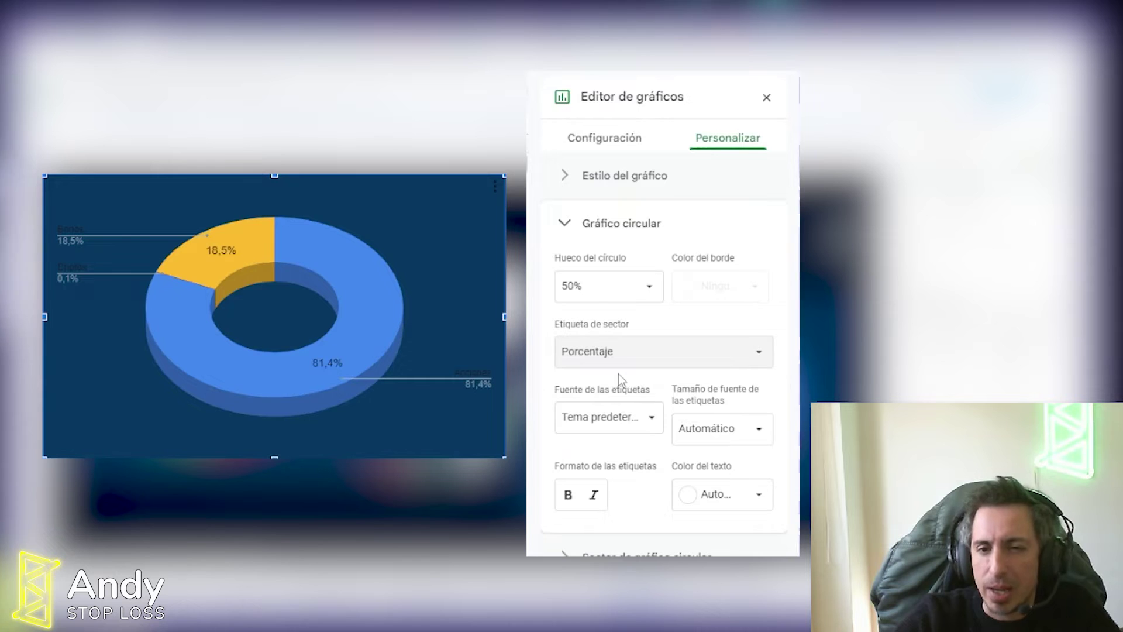
left_click(720, 431)
left_click(710, 497)
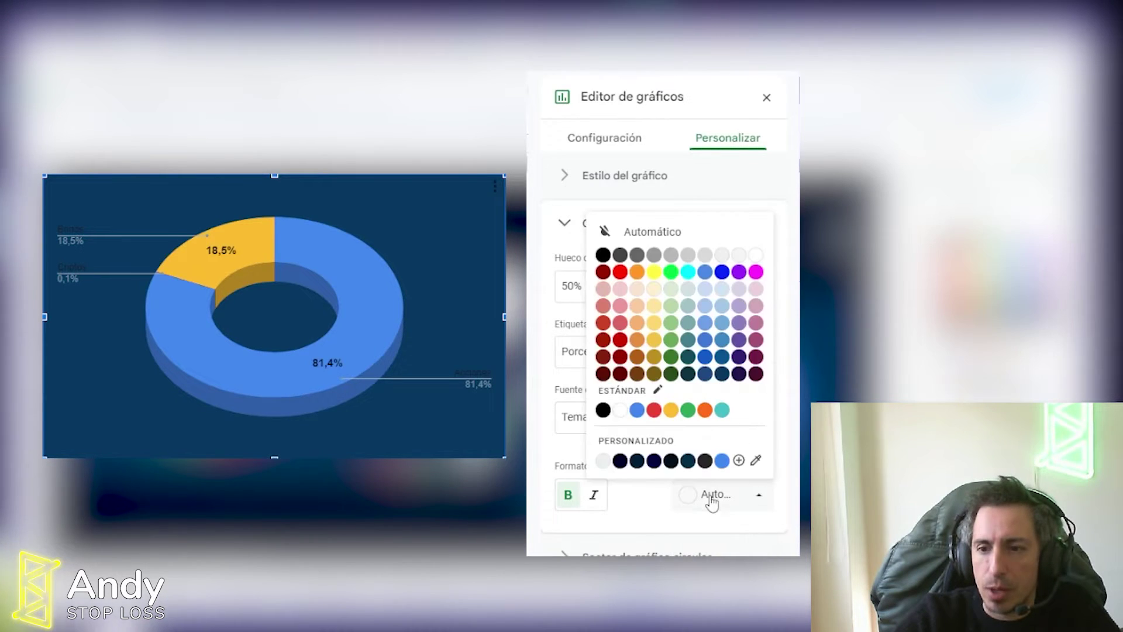
left_click(620, 410)
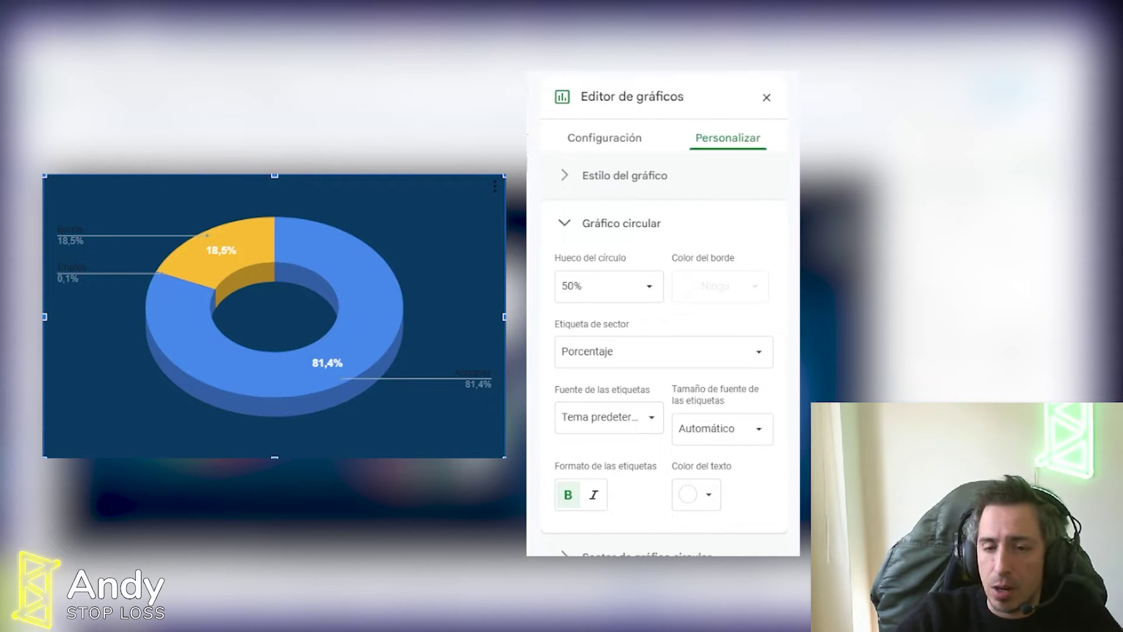
left_click(644, 554)
Colour the Acciones slice orange and the Bonos slice dark green
left_click(591, 382)
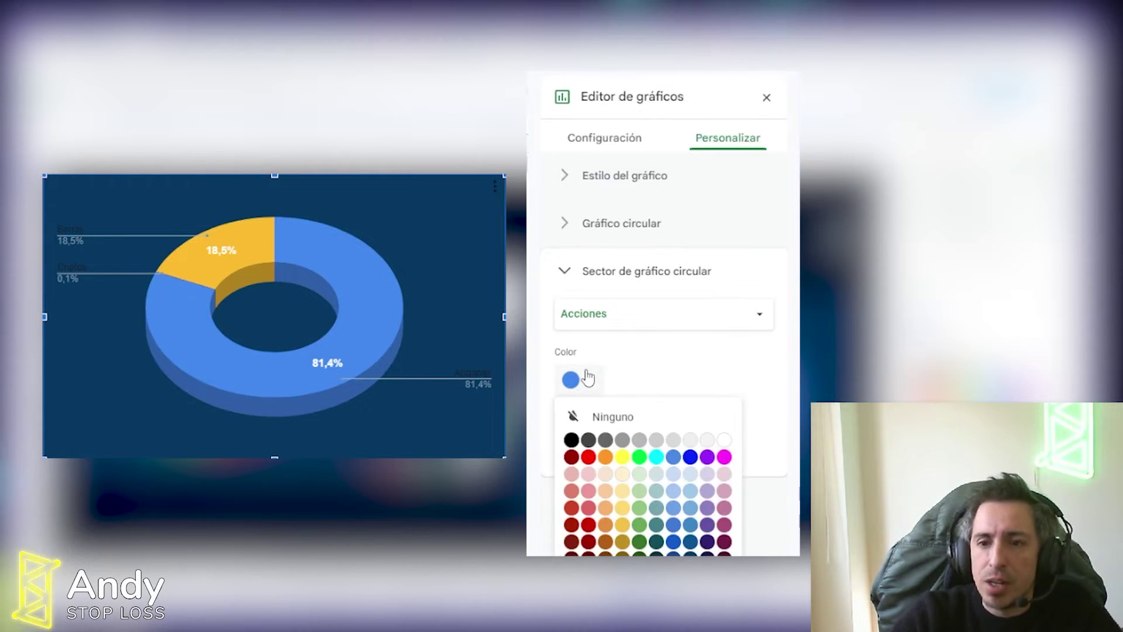
left_click(606, 457)
left_click(579, 381)
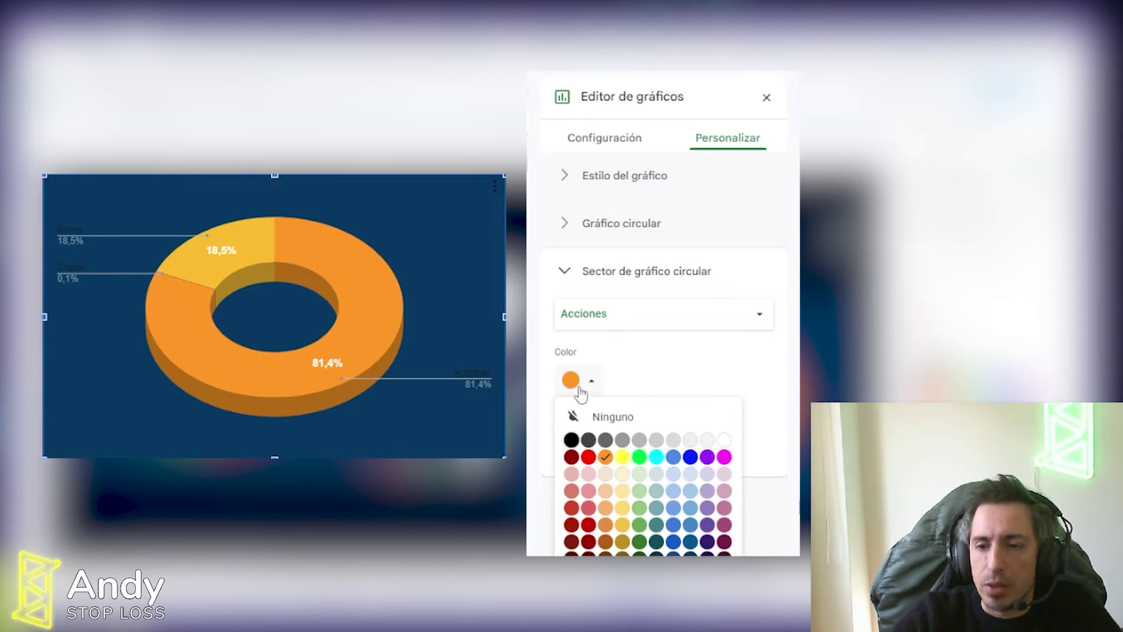
left_click(278, 267)
left_click(264, 243)
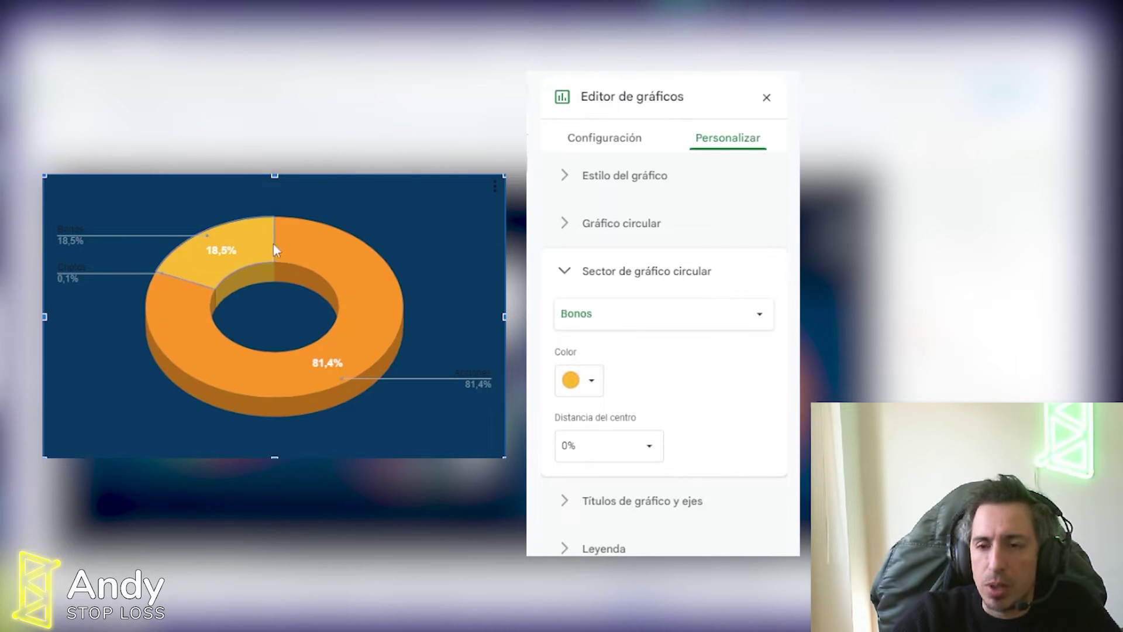
left_click(572, 384)
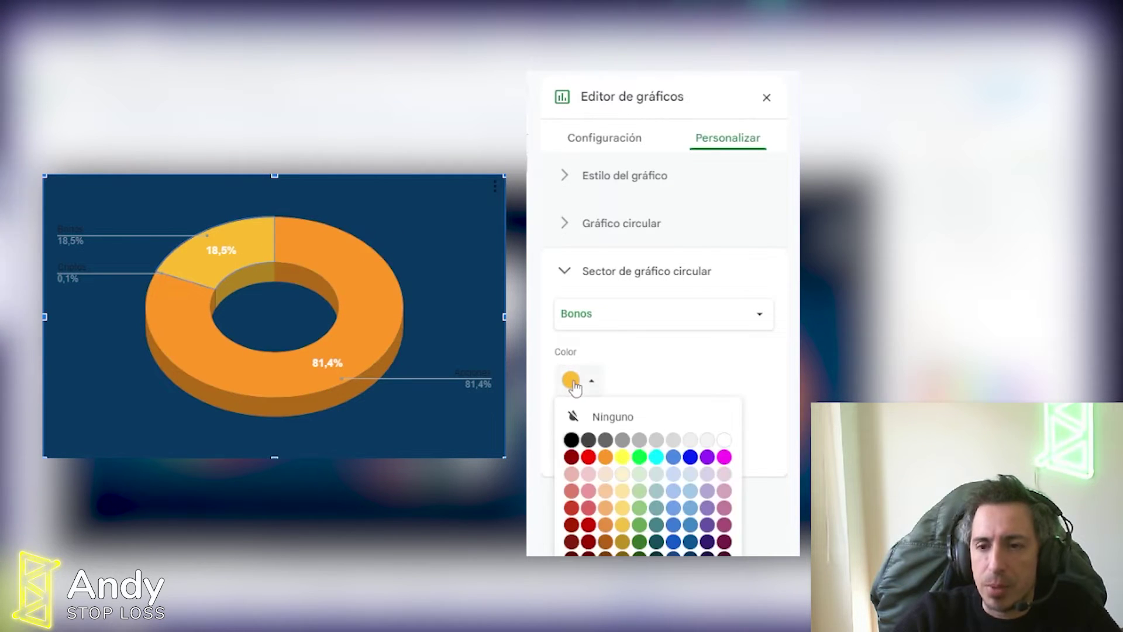
left_click(639, 457)
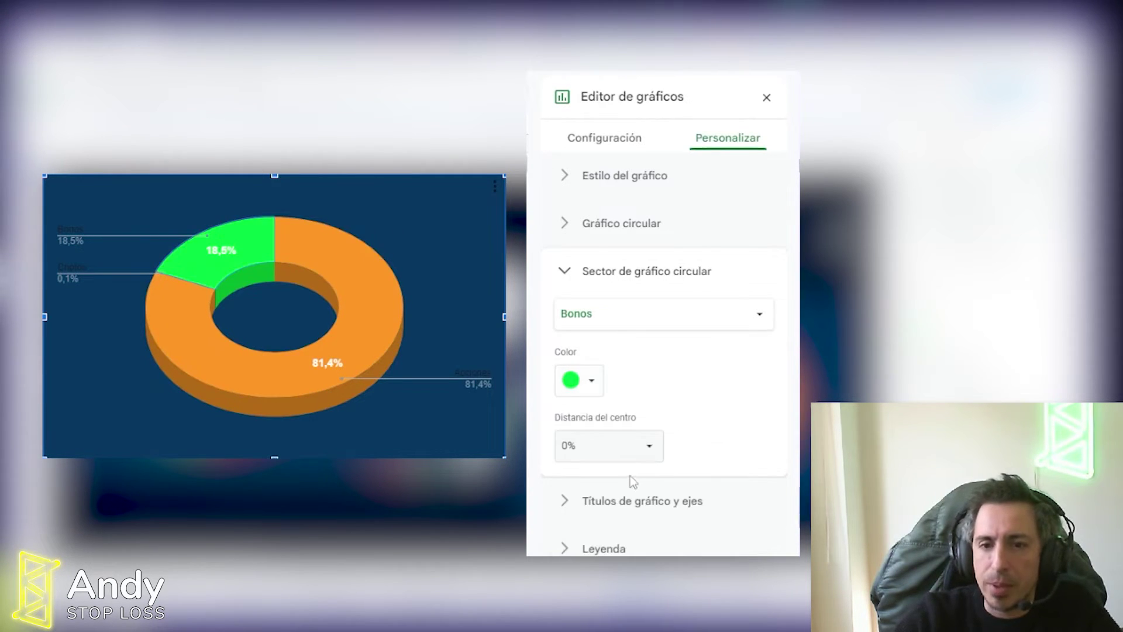
left_click(662, 504)
Make the legend's slice name labels white
left_click(661, 435)
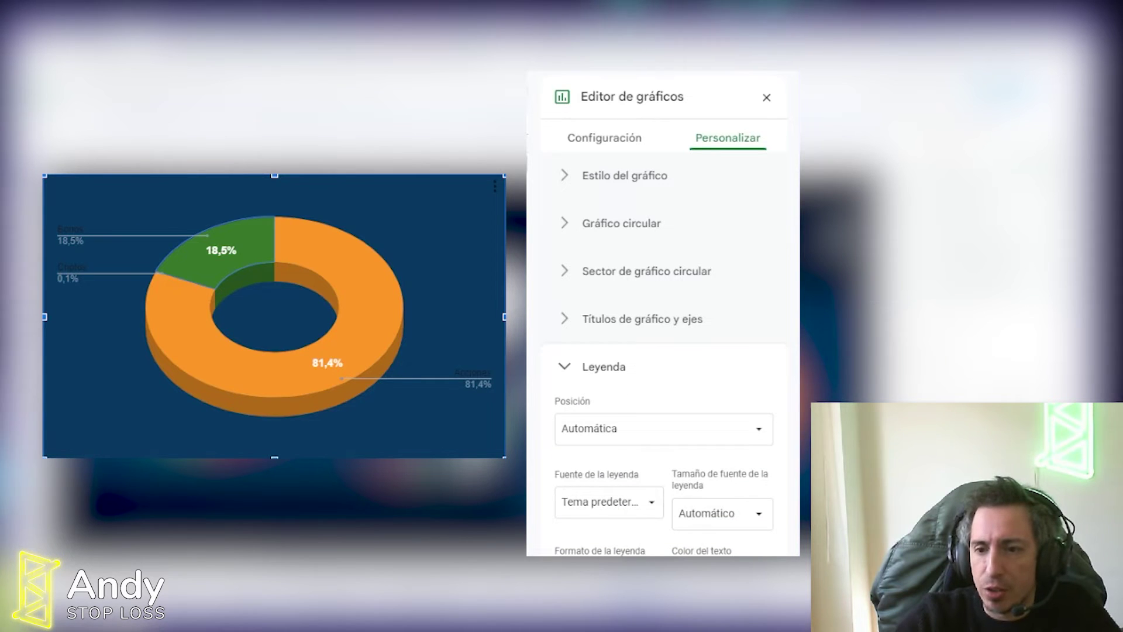
left_click(719, 553)
left_click(620, 495)
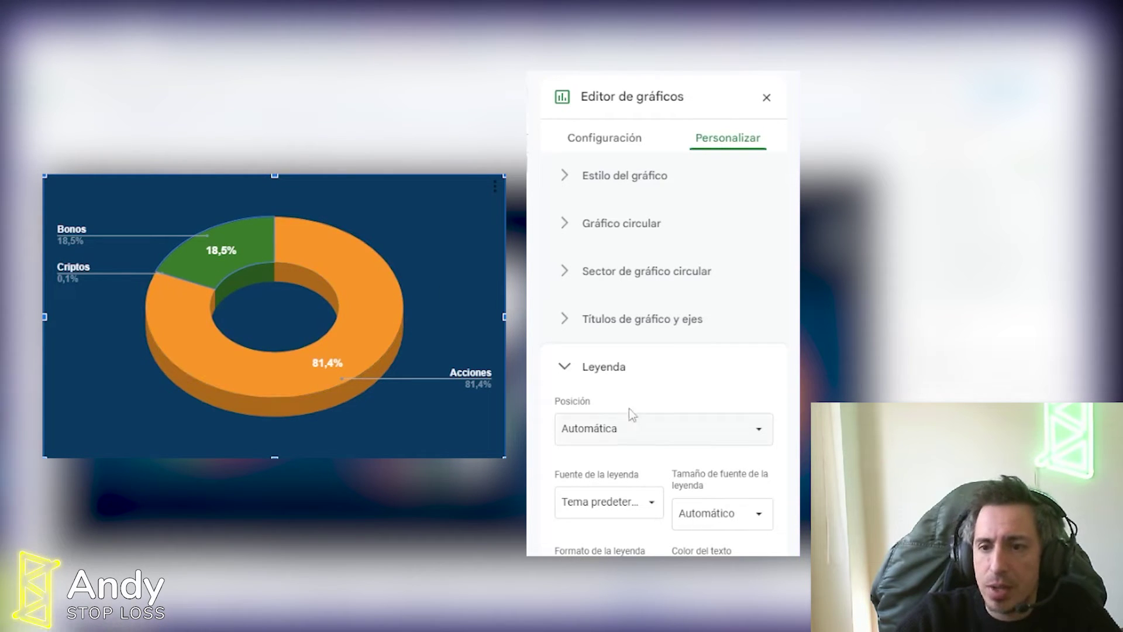
left_click(643, 319)
Title the chart 'Cartera de Inversión por Instrumento', correcting the accent, in white text
left_click(635, 442)
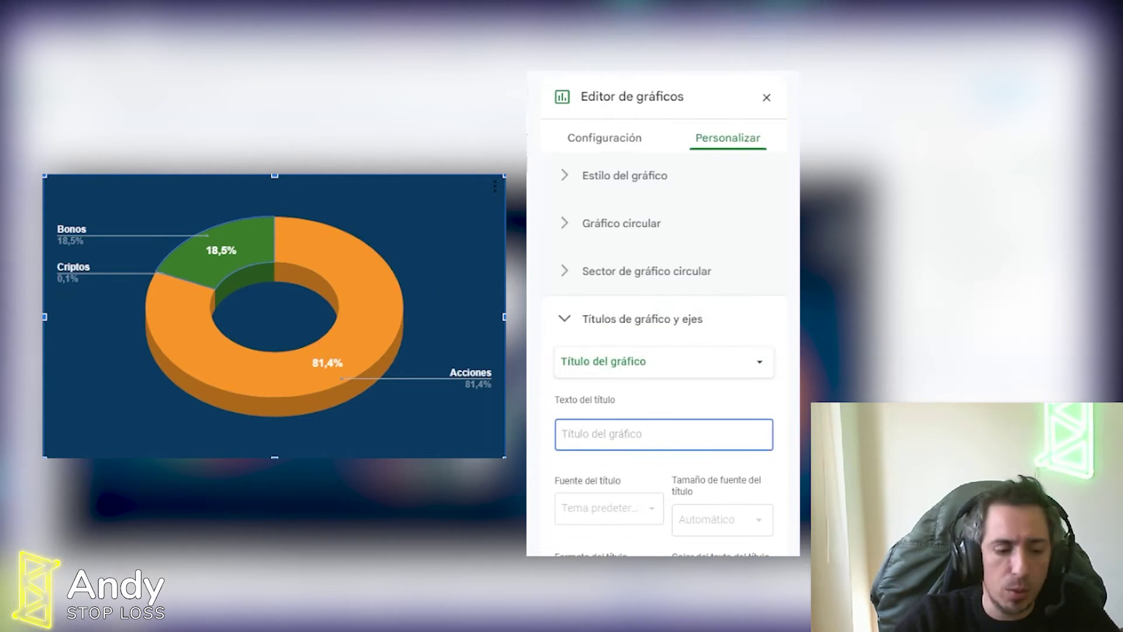
type("Cartera de Invers")
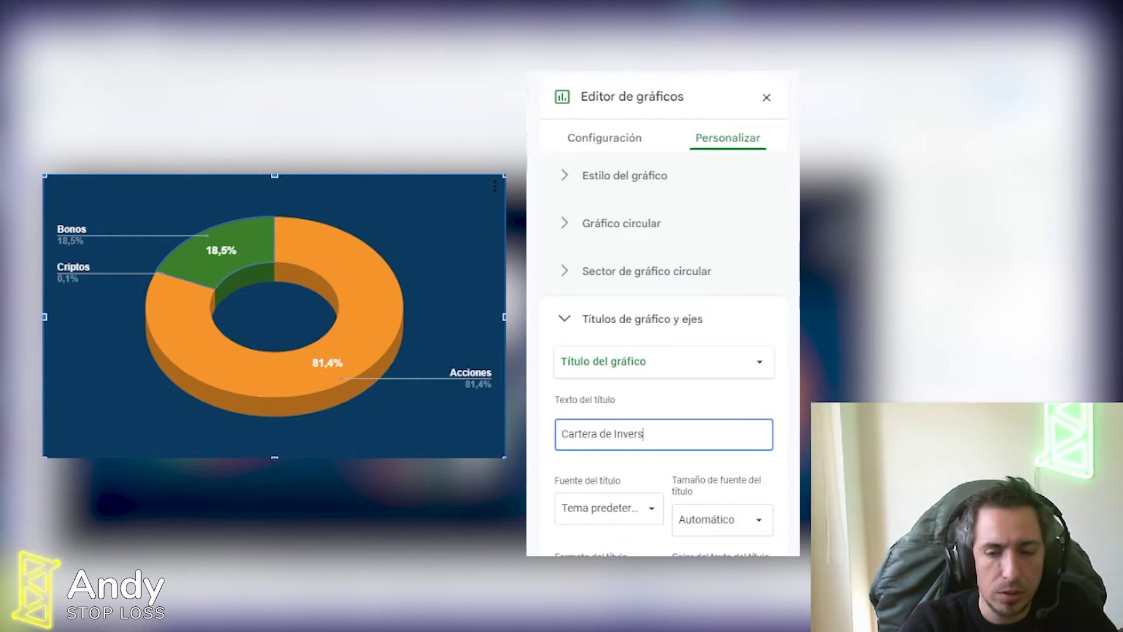
type("ion")
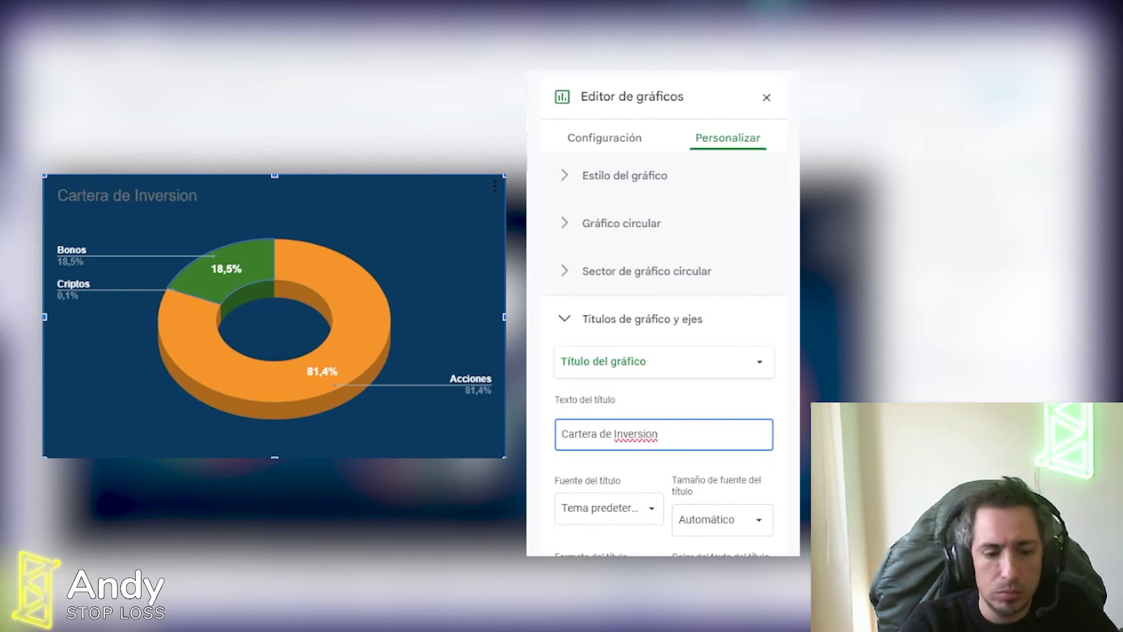
type(" por Instrume")
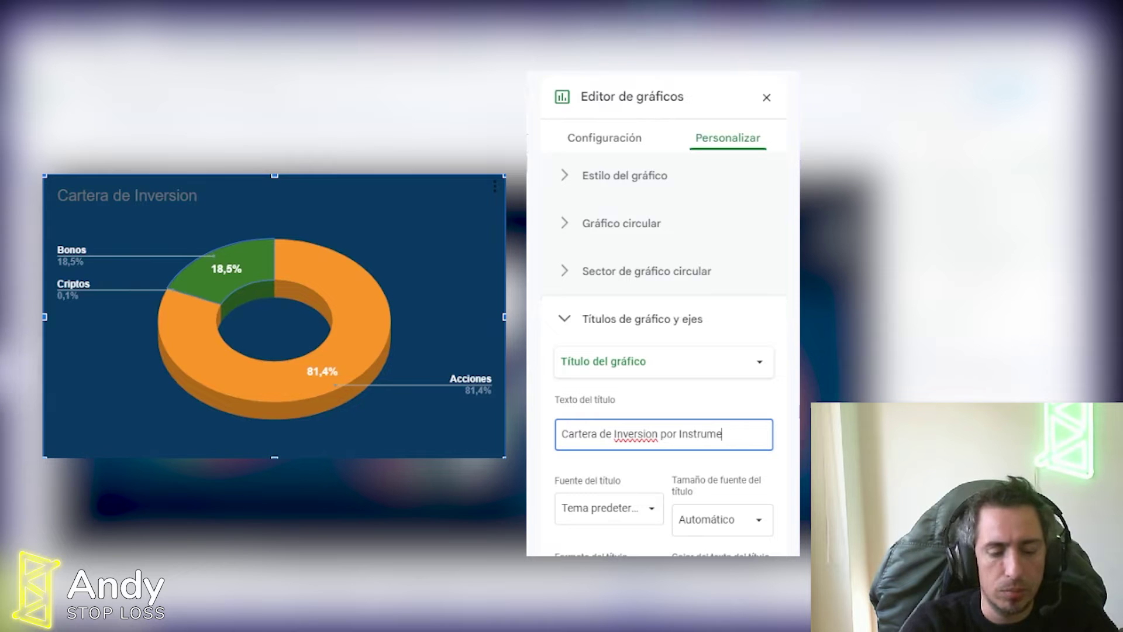
type("nto")
right_click(626, 436)
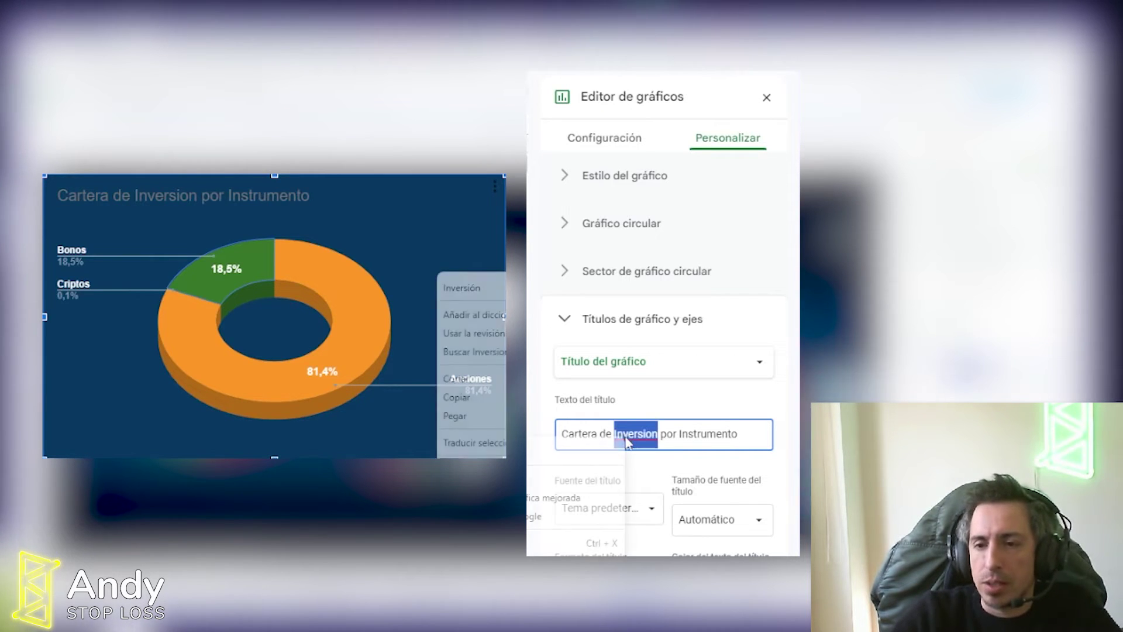
left_click(461, 288)
left_click(646, 529)
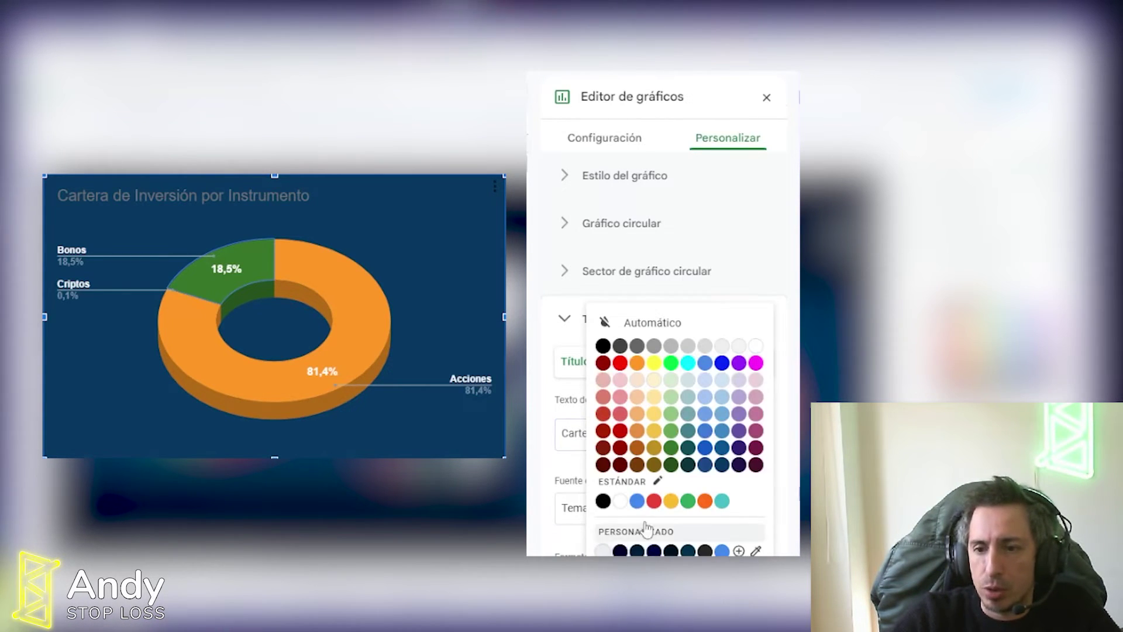
left_click(603, 551)
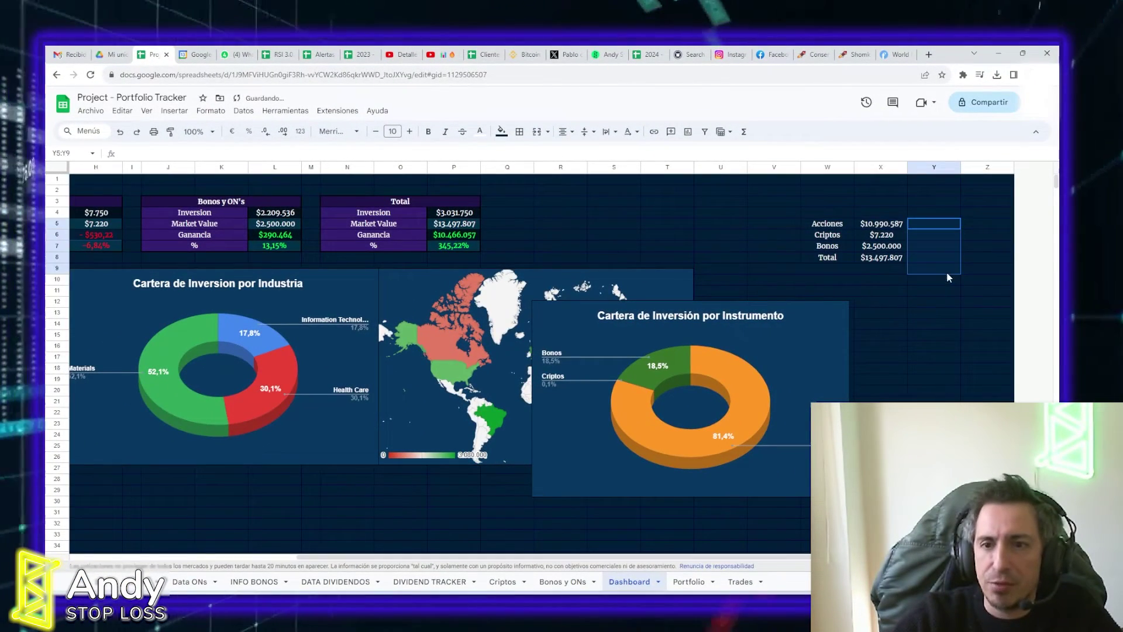
Move the instrument chart off the map toward the left side of the Dashboard
left_click(941, 313)
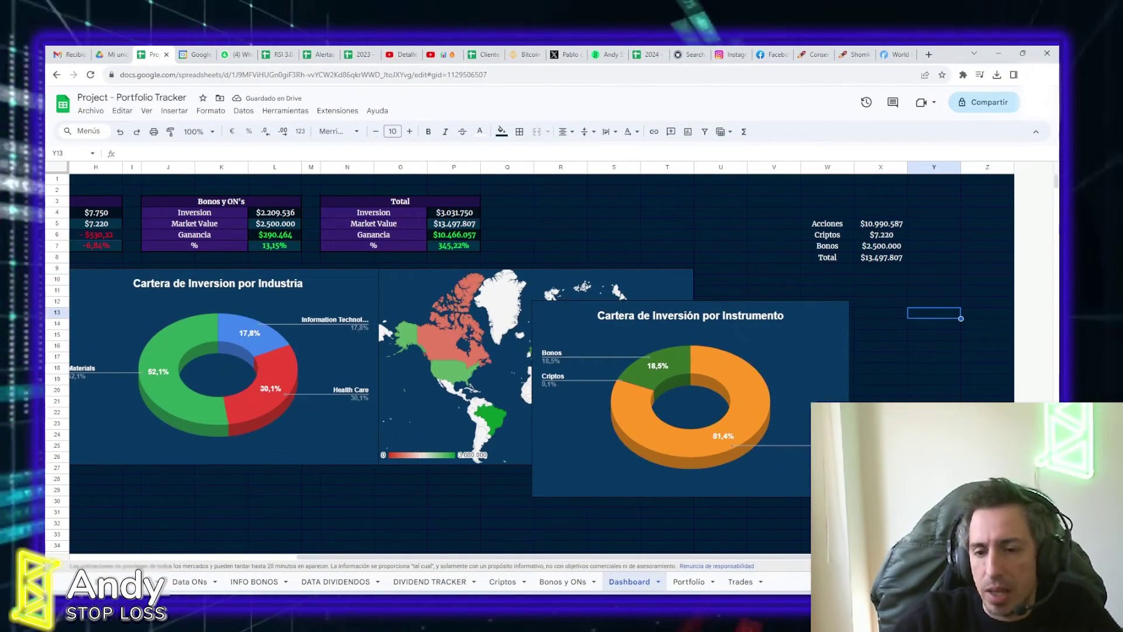
scroll(914, 336, "left", 3)
scroll(915, 337, "left", 3)
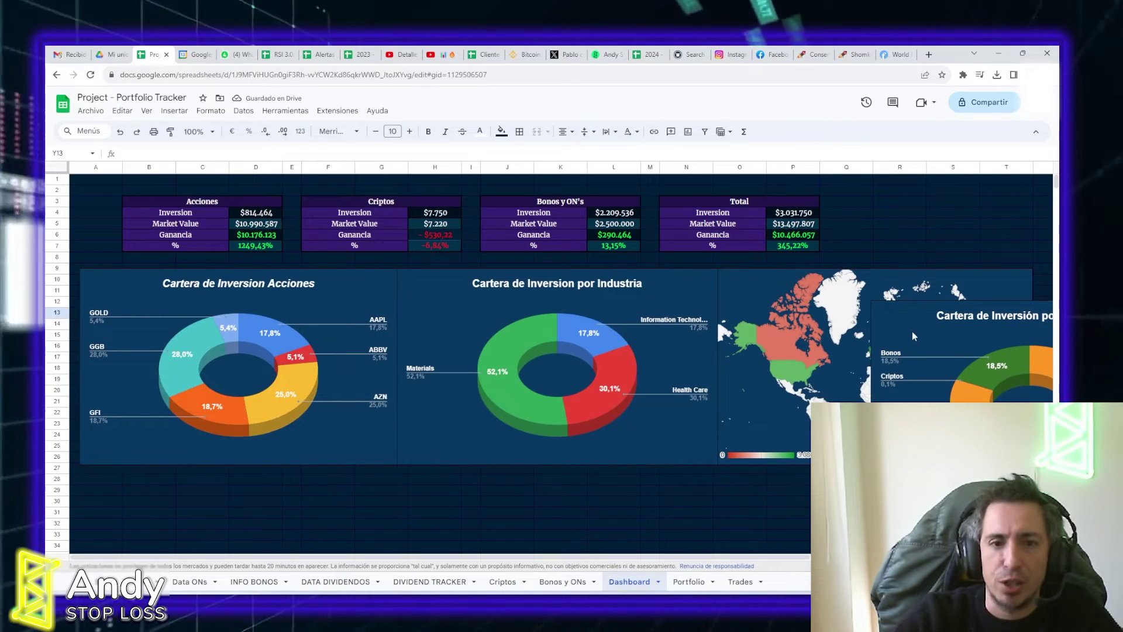
left_click_drag(914, 337, 142, 493)
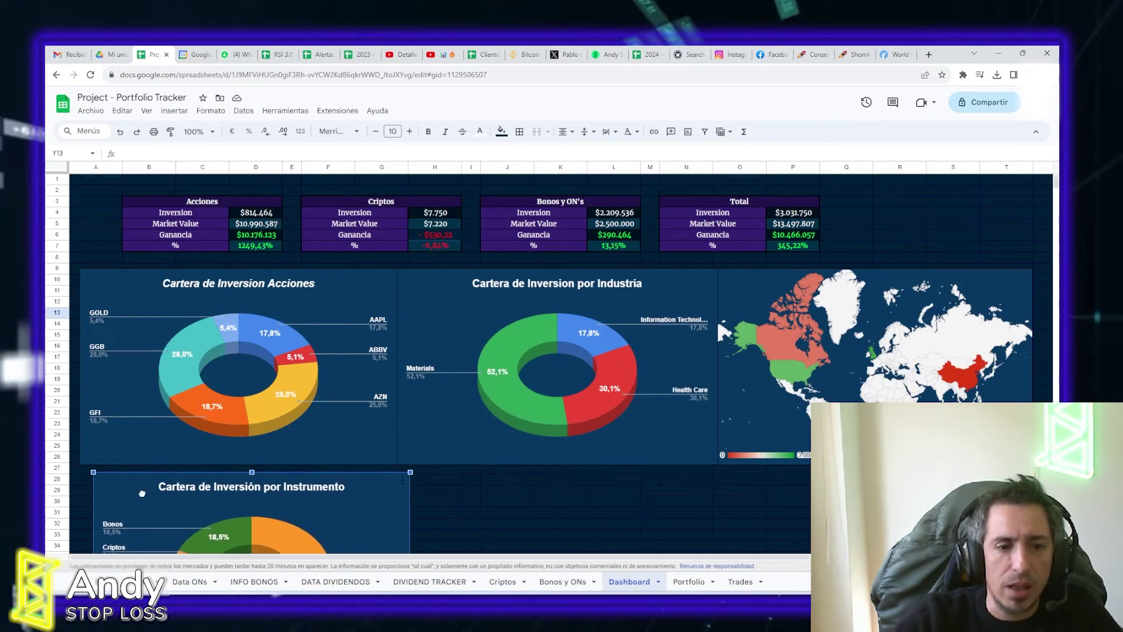
scroll(482, 489, "down", 3)
scroll(622, 485, "up", 1)
scroll(610, 481, "up", 2)
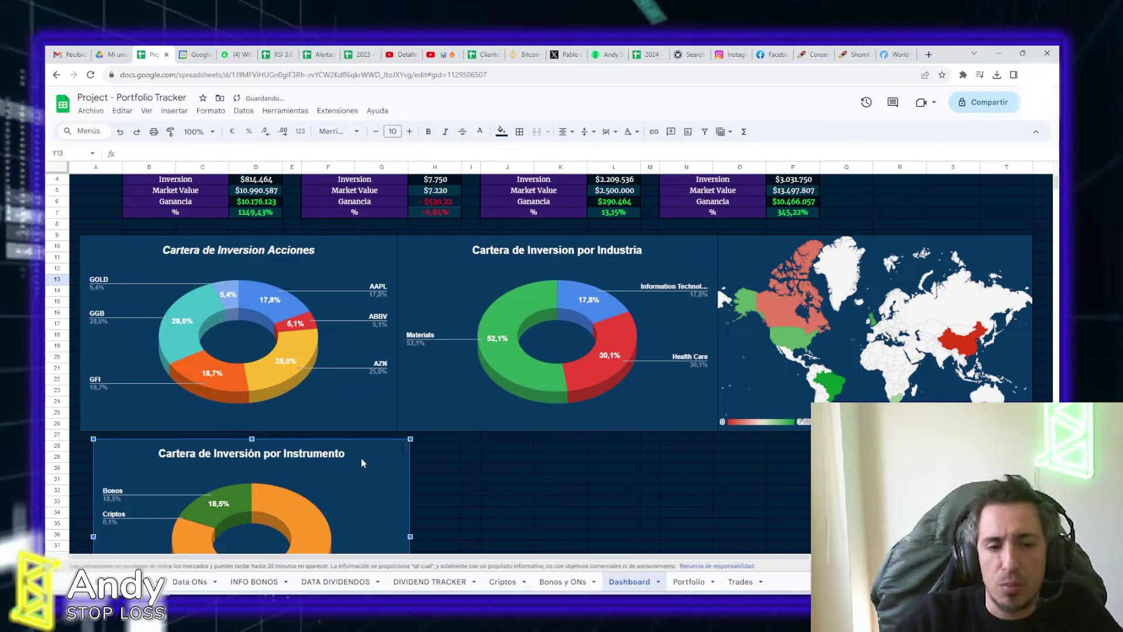
left_click_drag(363, 463, 349, 455)
scroll(340, 455, "down", 2)
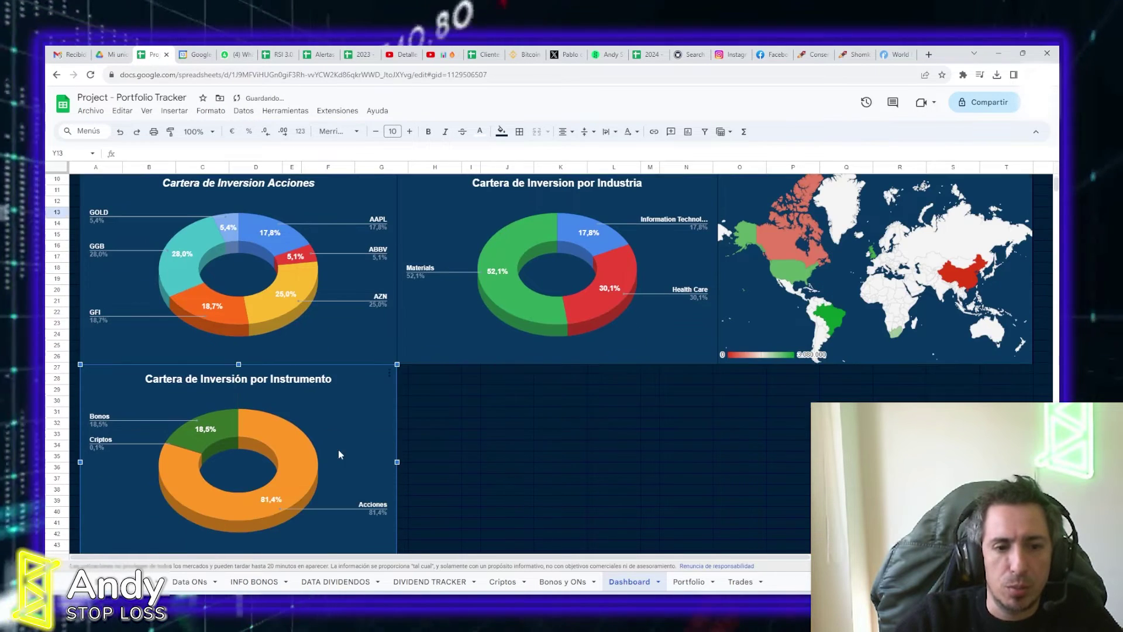
left_click(507, 434)
Settle the instrument chart into the top-left slot, aligned with the layout
scroll(513, 424, "up", 2)
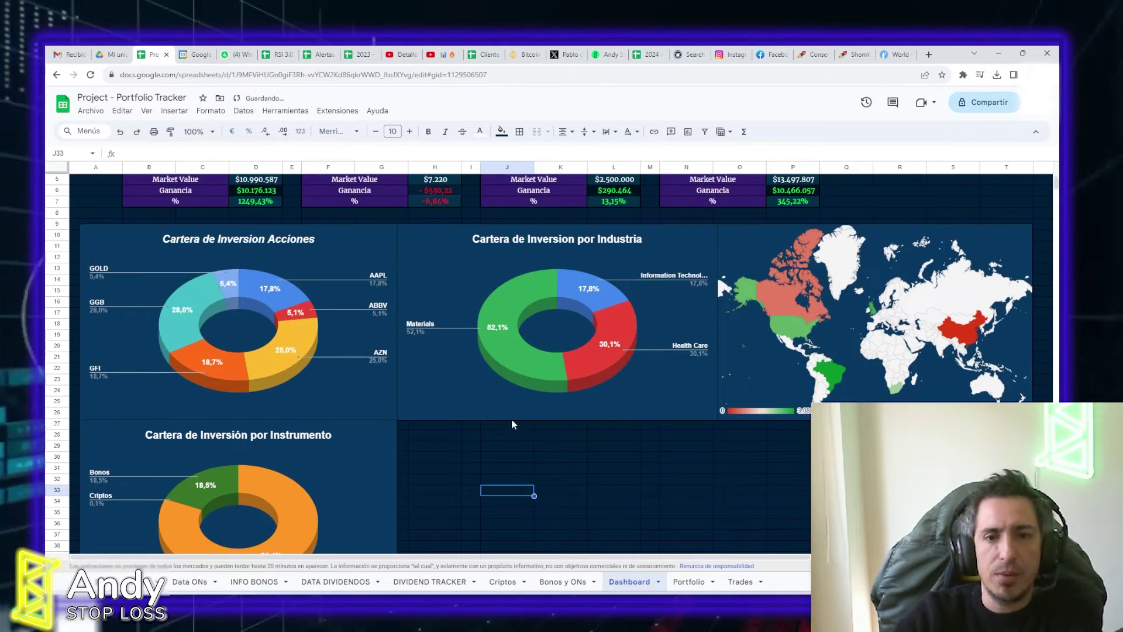
left_click_drag(238, 238, 560, 391)
left_click(345, 431)
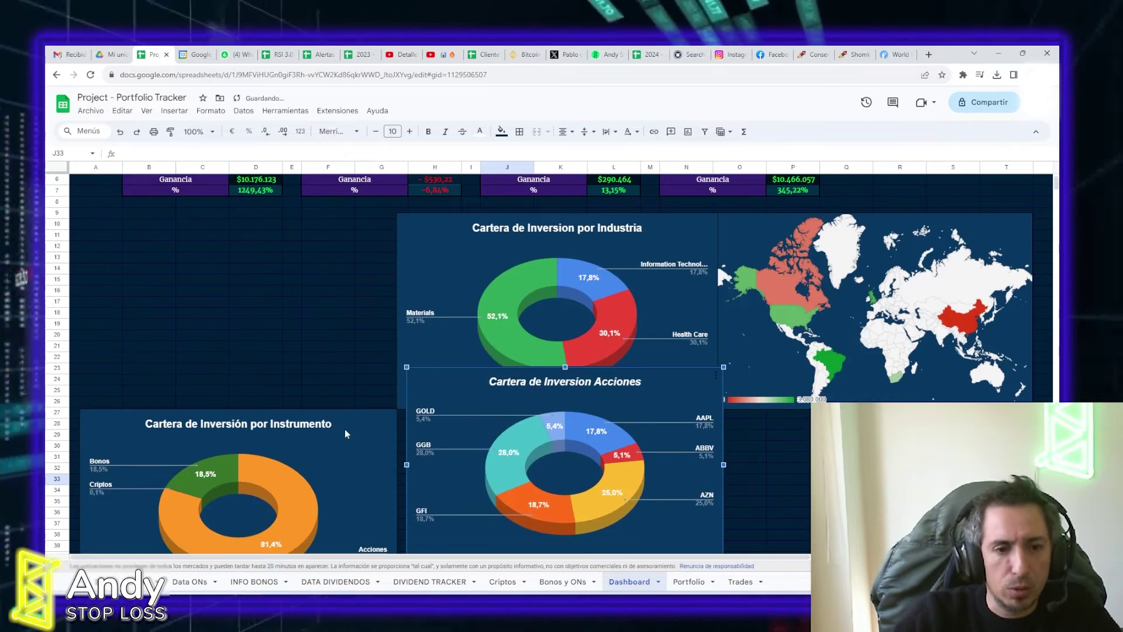
scroll(345, 415, "down", 2)
left_click_drag(344, 401, 341, 314)
left_click_drag(337, 304, 337, 314)
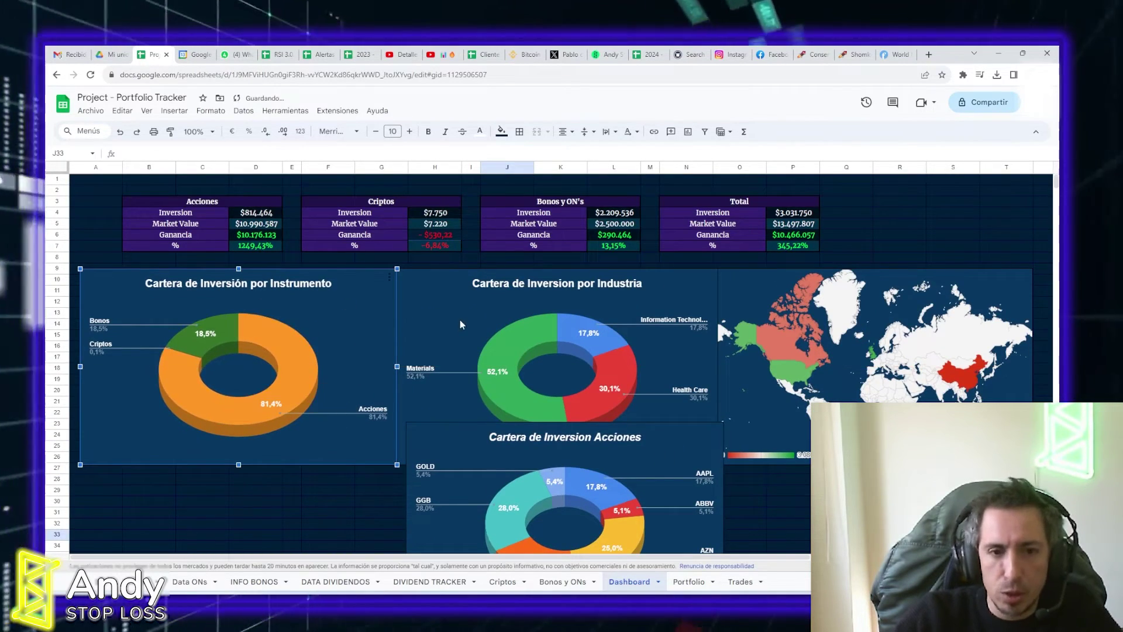
left_click(800, 494)
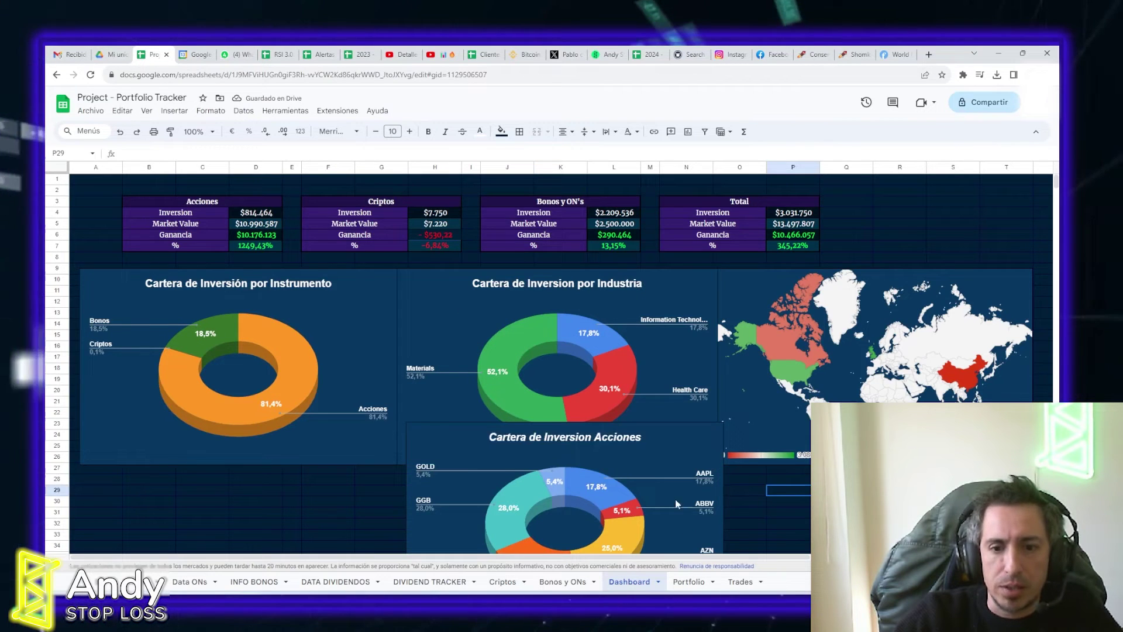
Place the stocks chart beneath the instrument chart and go to the Cryptos sheet
scroll(802, 496, "down", 2)
mouse_move(672, 335)
left_mouse_down()
mouse_move(338, 390)
mouse_move(346, 378)
left_mouse_up()
left_click(647, 402)
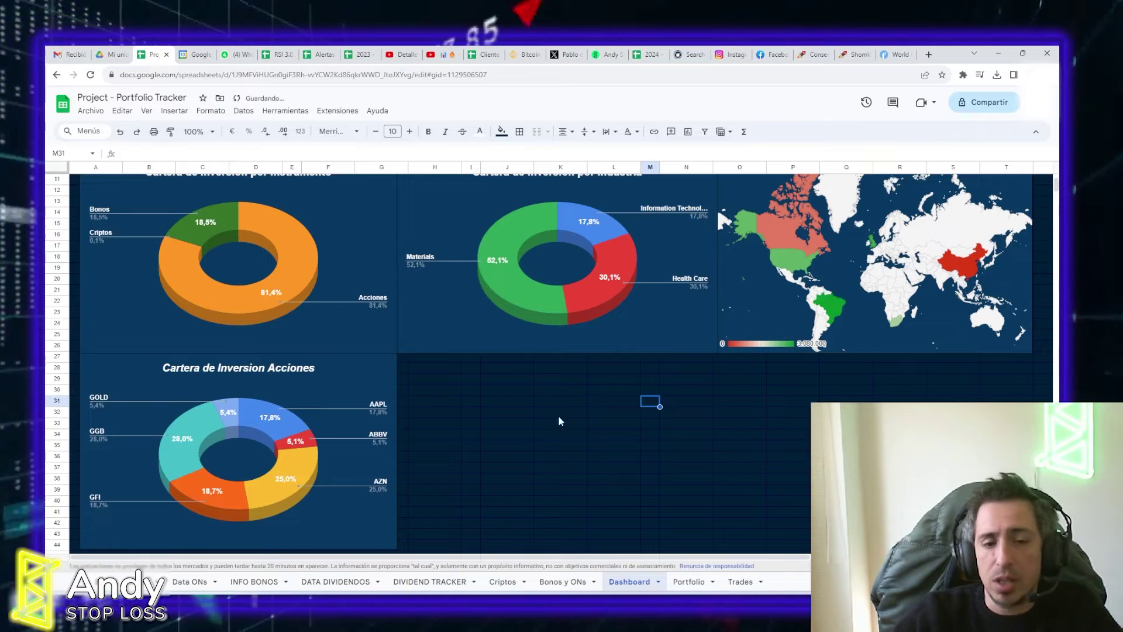
left_click(503, 582)
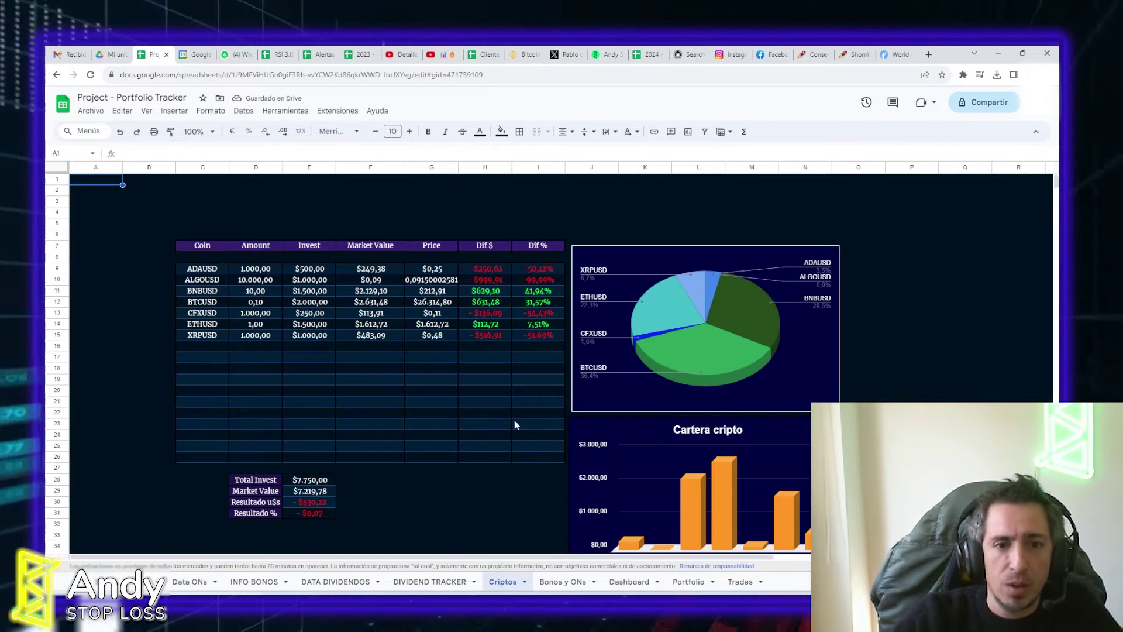
Copy the crypto pie chart from the Cryptos sheet and return to the Dashboard
left_click(203, 272)
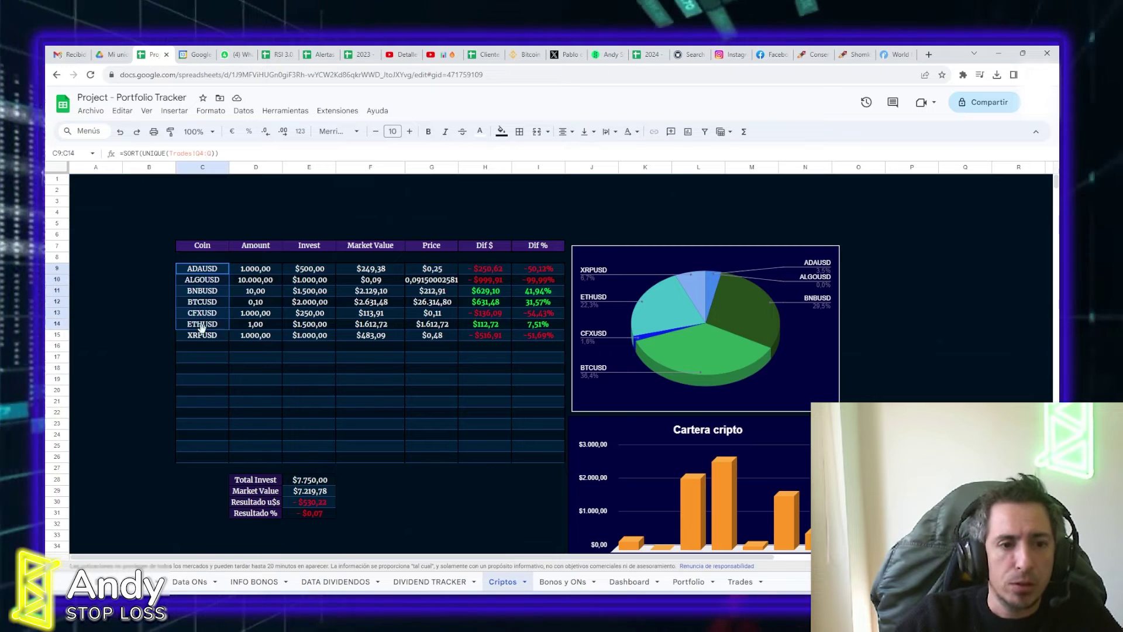
left_click_drag(370, 268, 370, 336)
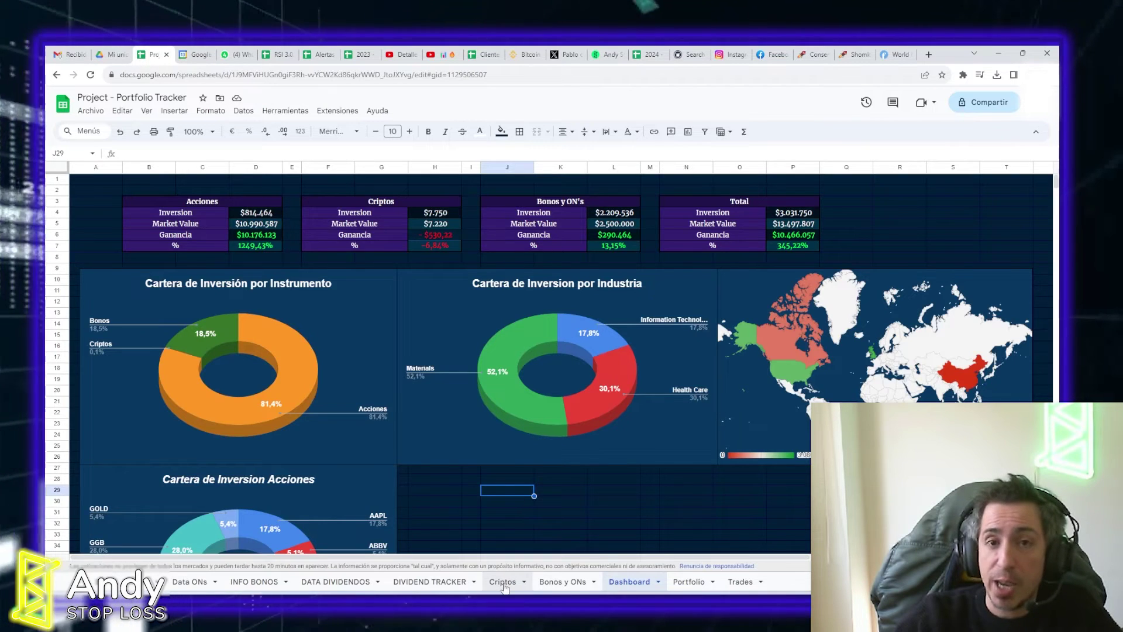
left_click(504, 582)
left_click(760, 266)
mouse_move(712, 331)
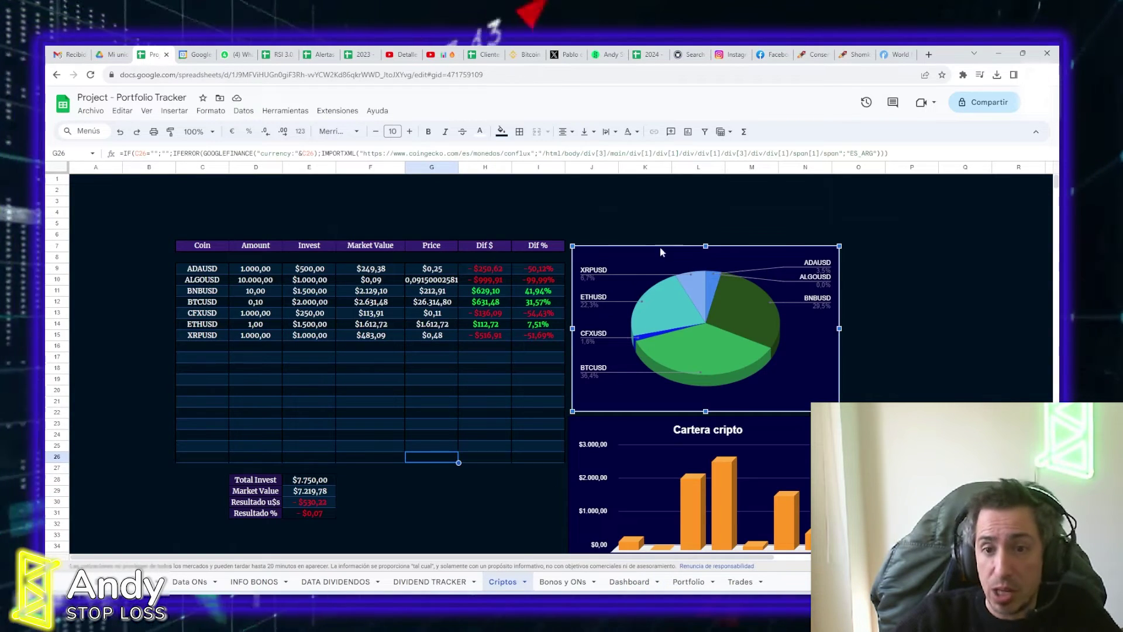
left_click(723, 333)
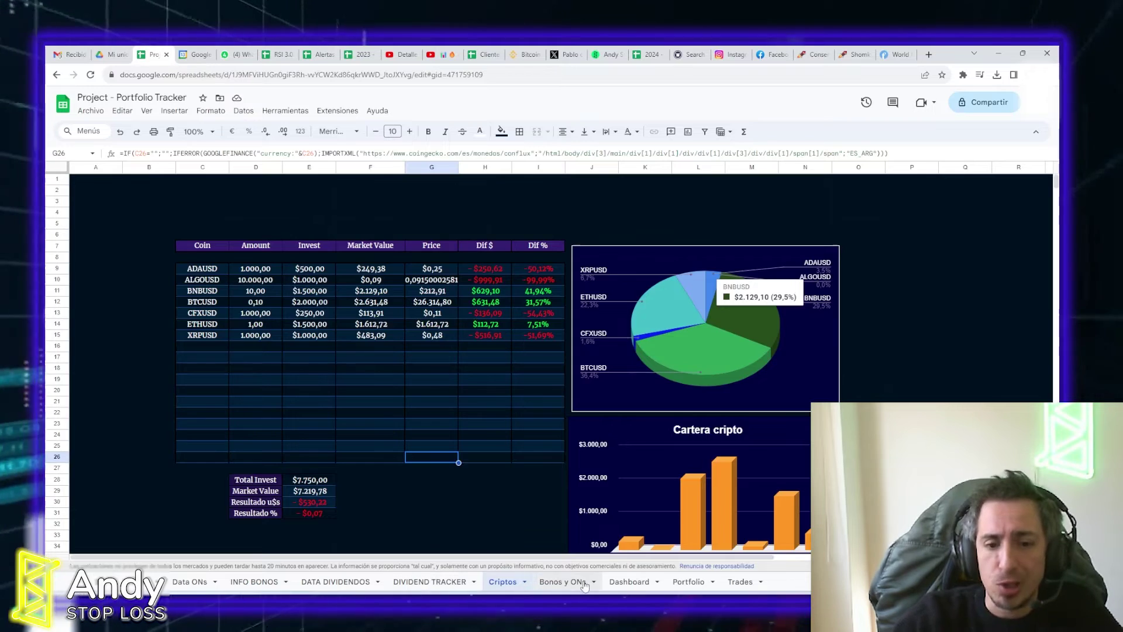
left_click(629, 582)
scroll(449, 381, "down", 3)
Paste the crypto chart at H31 beside the stocks chart and enlarge it to match
left_click(450, 381)
key("ctrl+v")
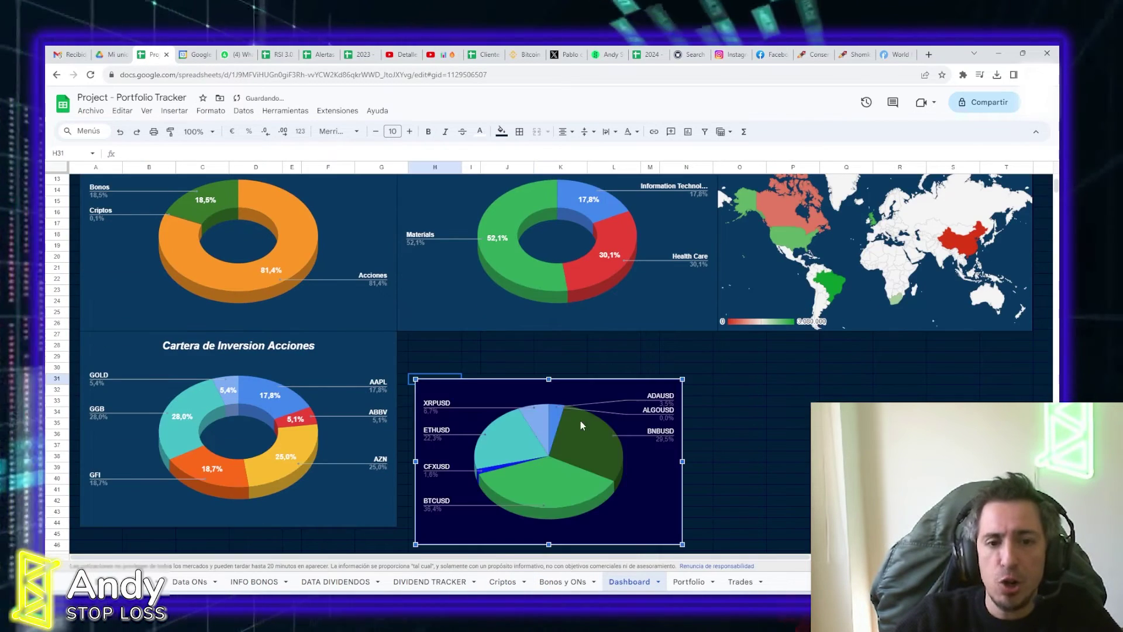
left_click_drag(496, 386, 478, 340)
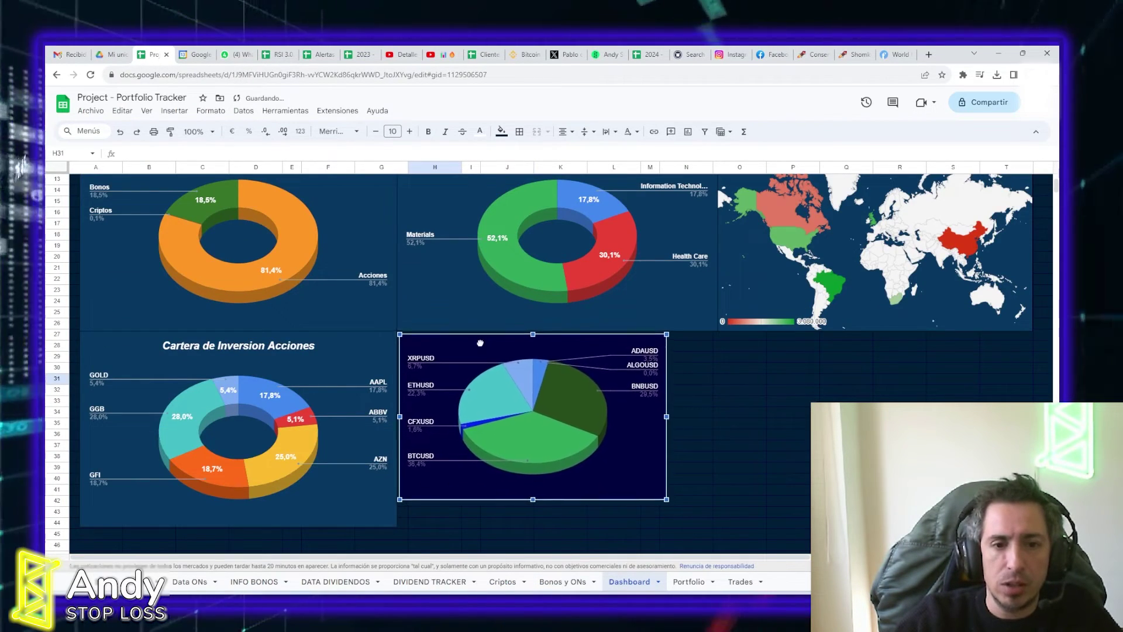
left_click_drag(664, 496, 716, 525)
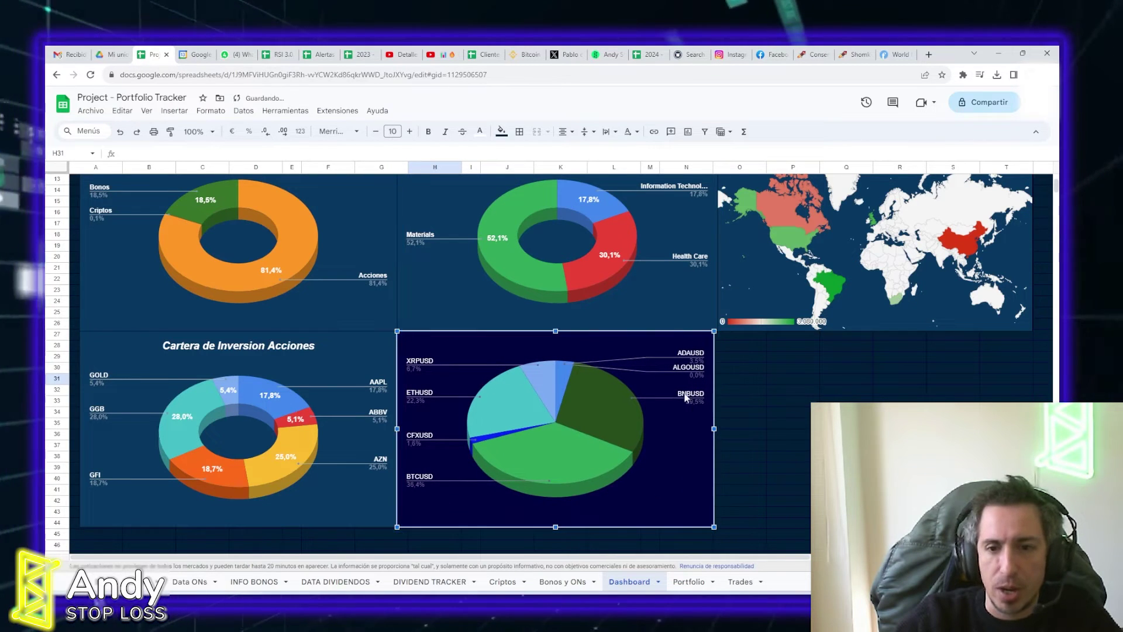
Give the crypto chart a dark-blue background and a 50% donut hole
left_click(706, 348)
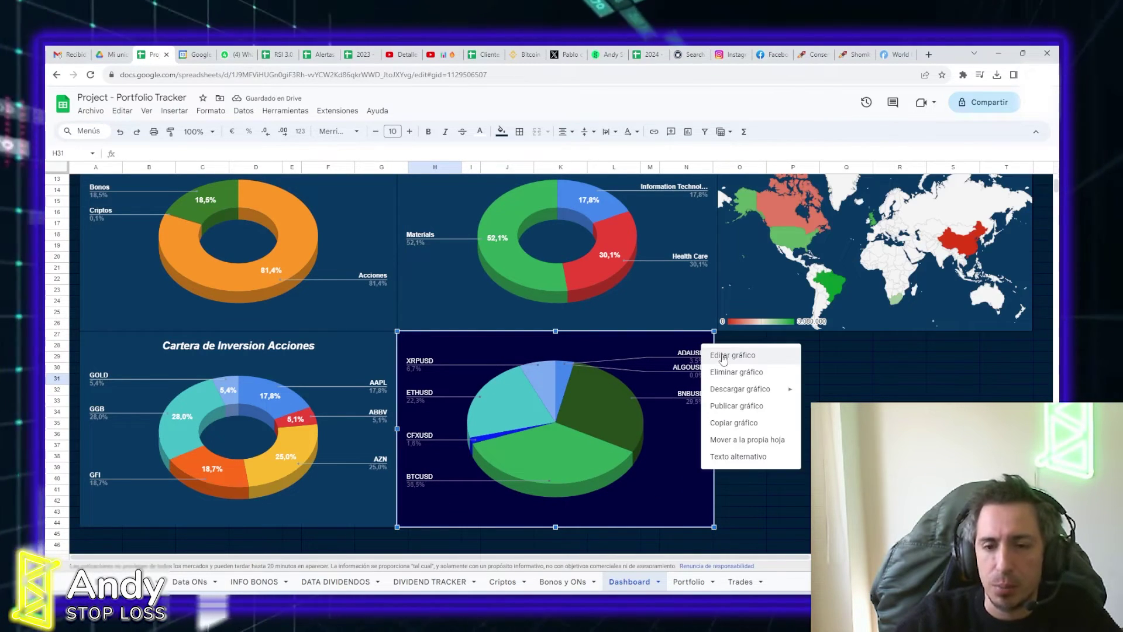
left_click(710, 355)
left_click(726, 143)
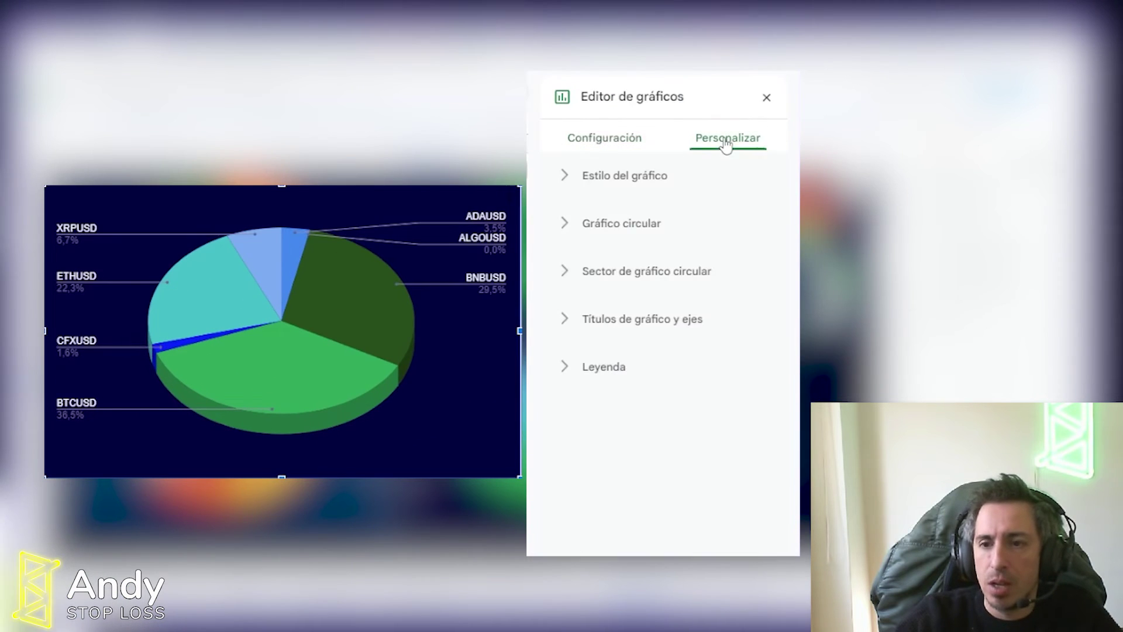
left_click(650, 181)
left_click(583, 248)
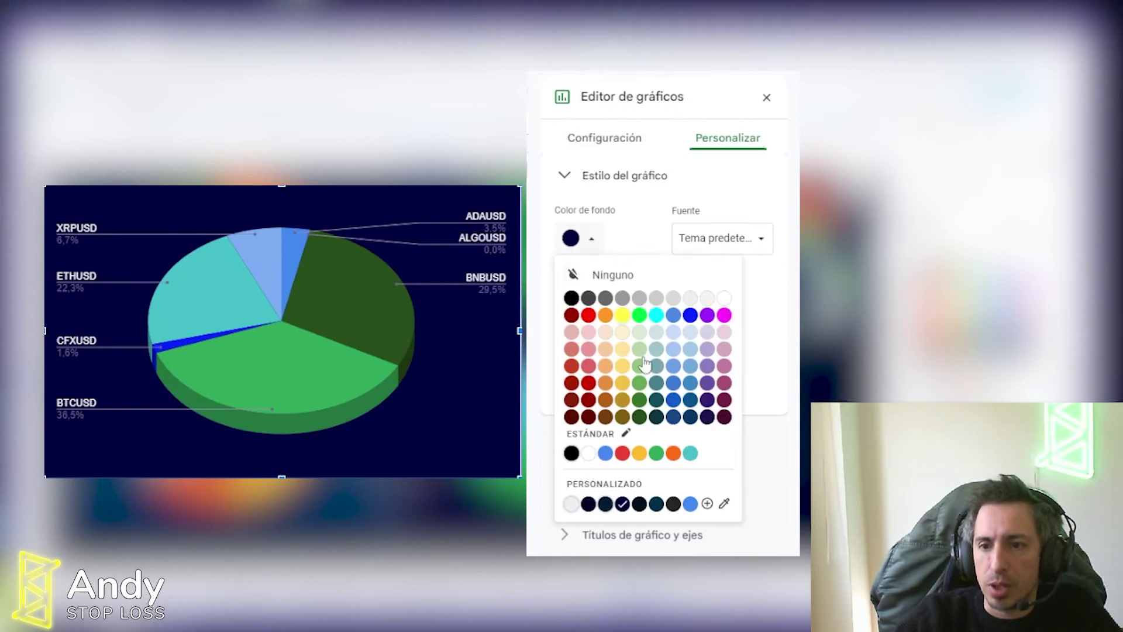
left_click(672, 417)
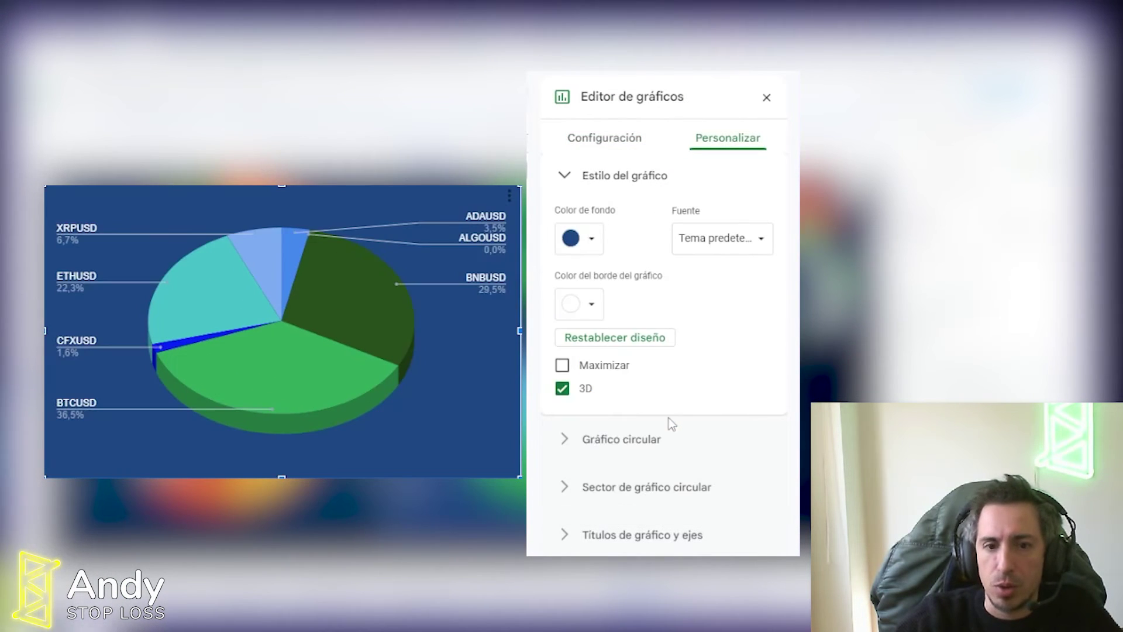
left_click(619, 441)
left_click(626, 284)
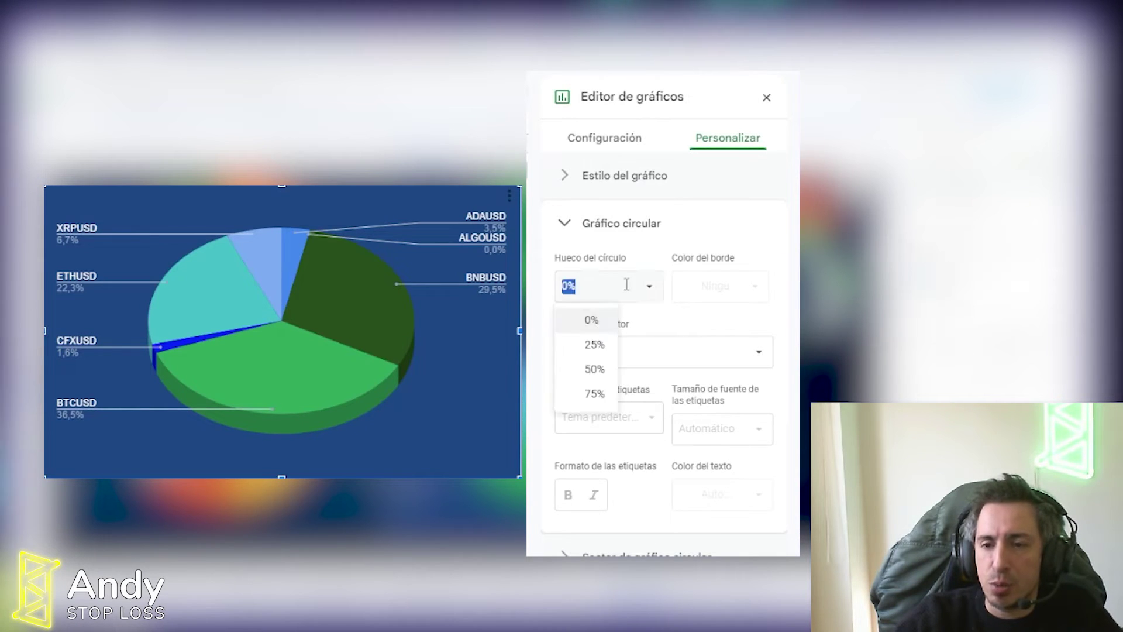
left_click(594, 369)
Colour the BNBUSD slice orange, ETHUSD green and BTCUSD dark red
left_click(397, 300)
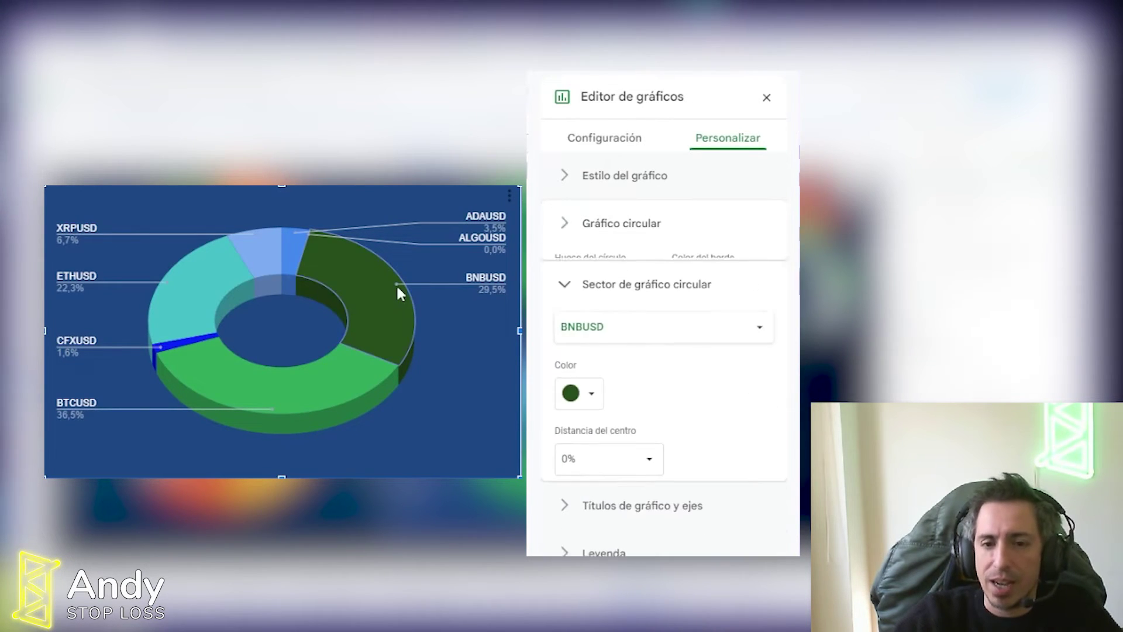
left_click(578, 380)
left_click(606, 433)
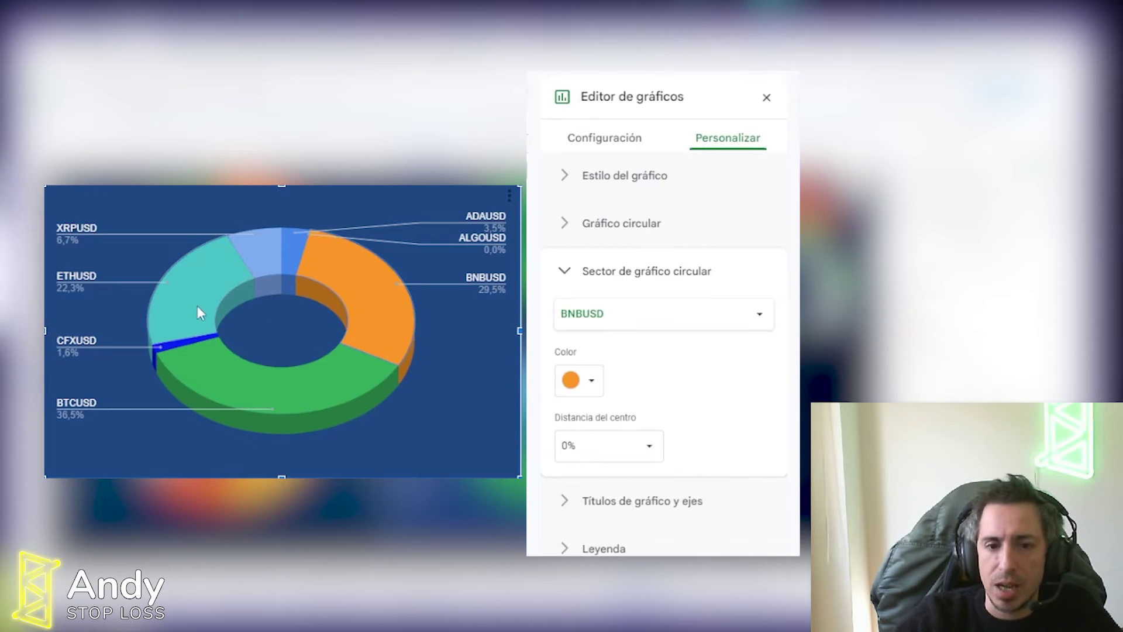
left_click(198, 309)
left_click(581, 383)
left_click(637, 527)
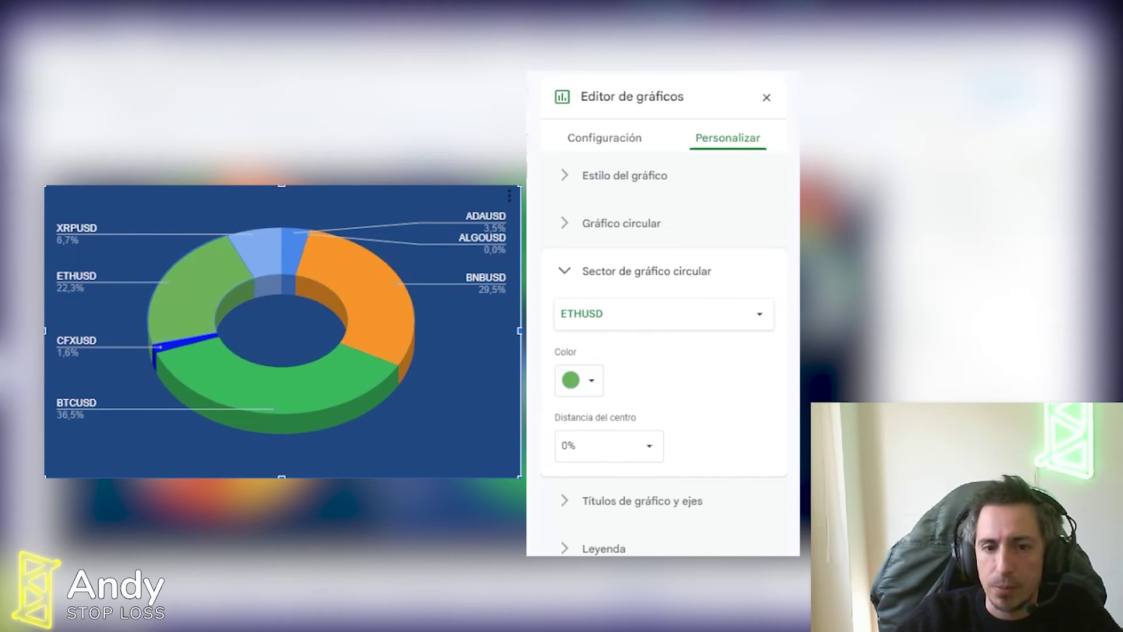
left_click(328, 393)
left_click(578, 380)
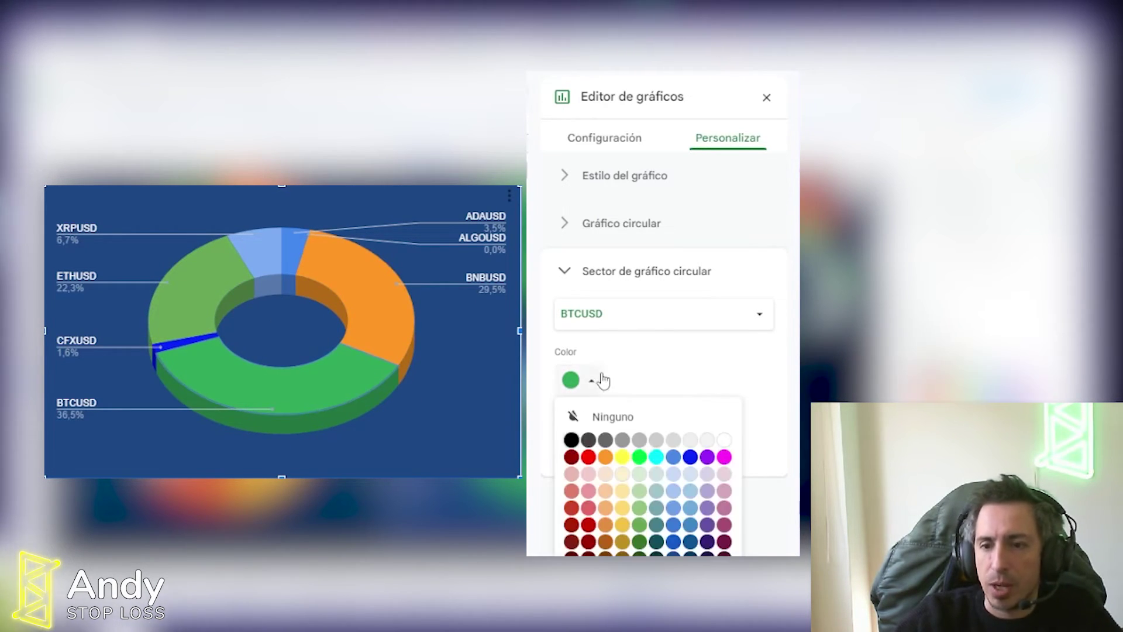
left_click(582, 561)
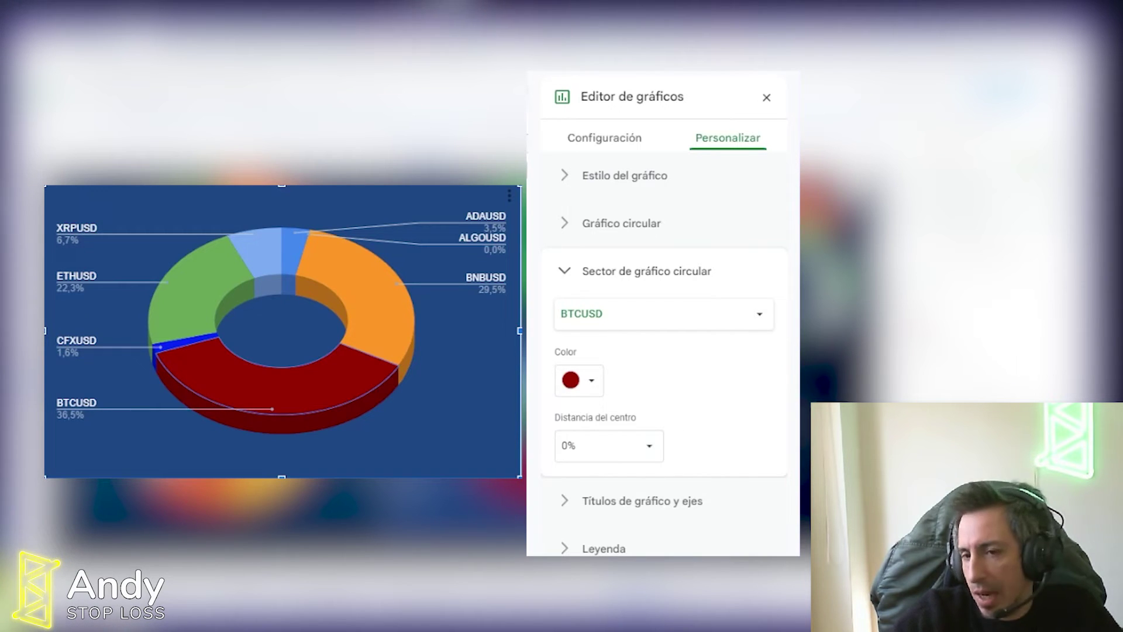
Title the crypto chart 'Cartera de Inversión Cripto' in white on a darker navy background
left_click(620, 501)
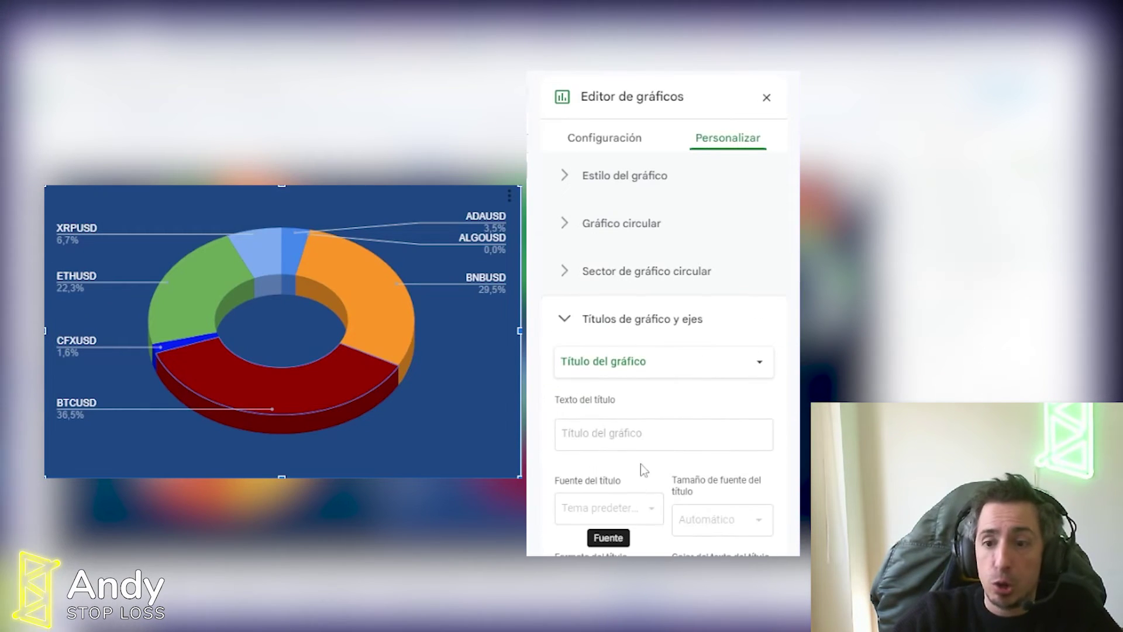
left_click(642, 433)
type("Carte")
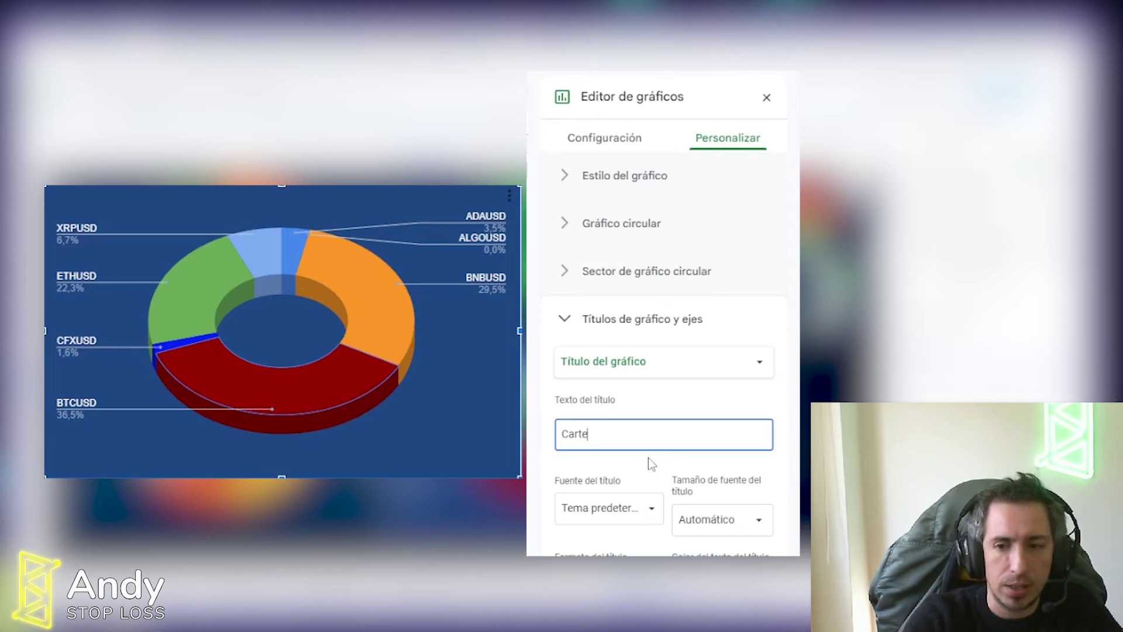
type("ra de Inversión Cripto")
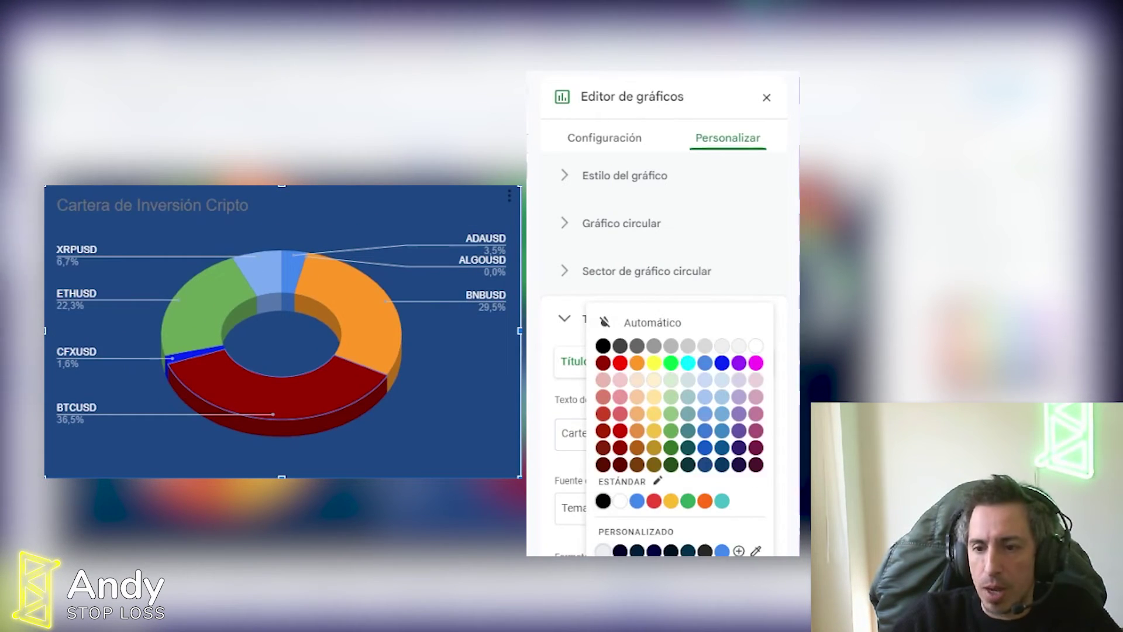
left_click(620, 501)
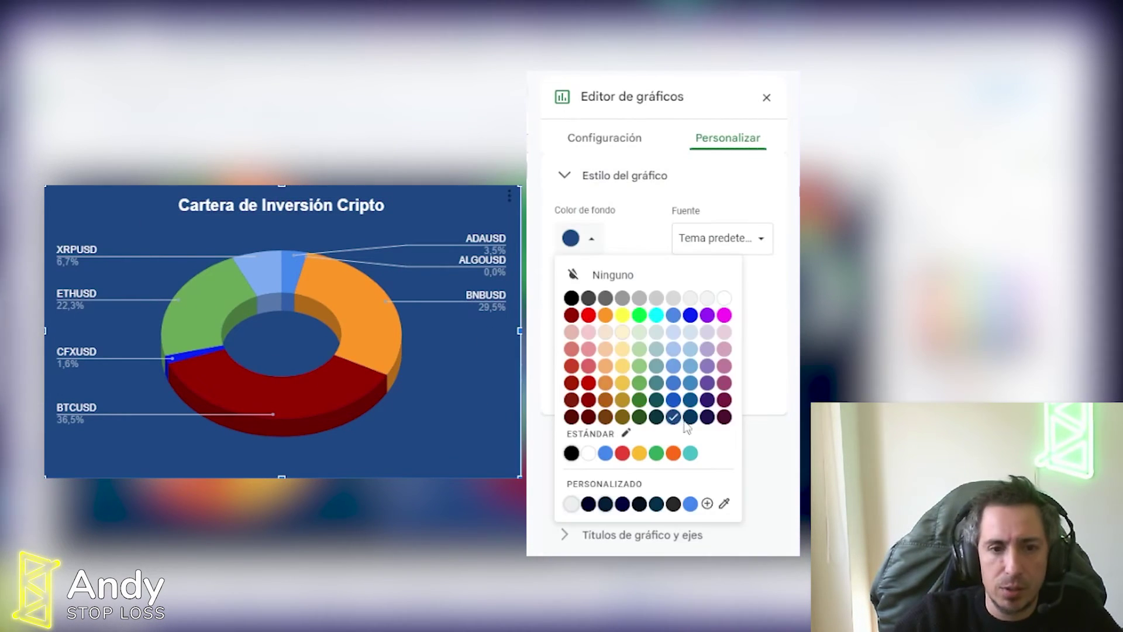
left_click(698, 428)
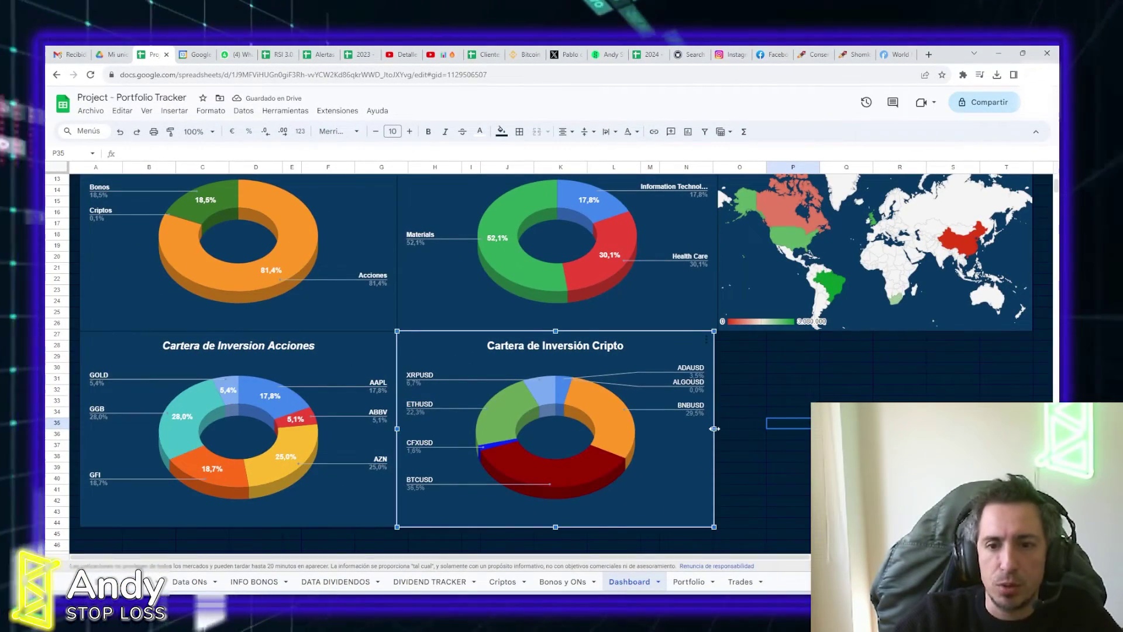
left_click_drag(714, 429, 717, 429)
left_click(789, 433)
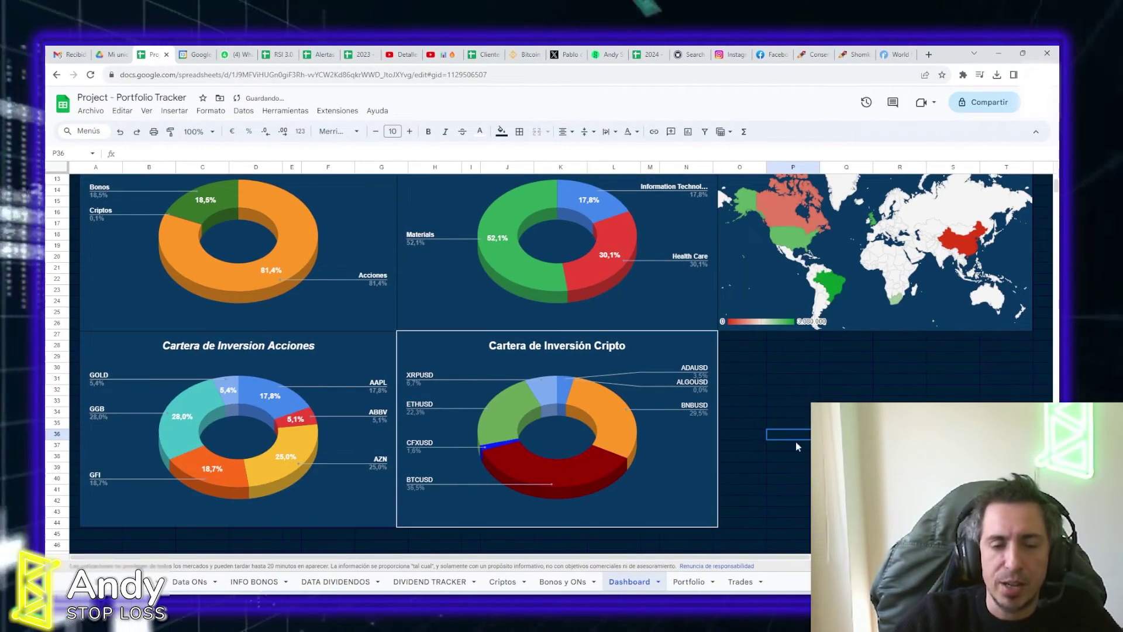
scroll(585, 351, "up", 1)
scroll(355, 410, "up", 2)
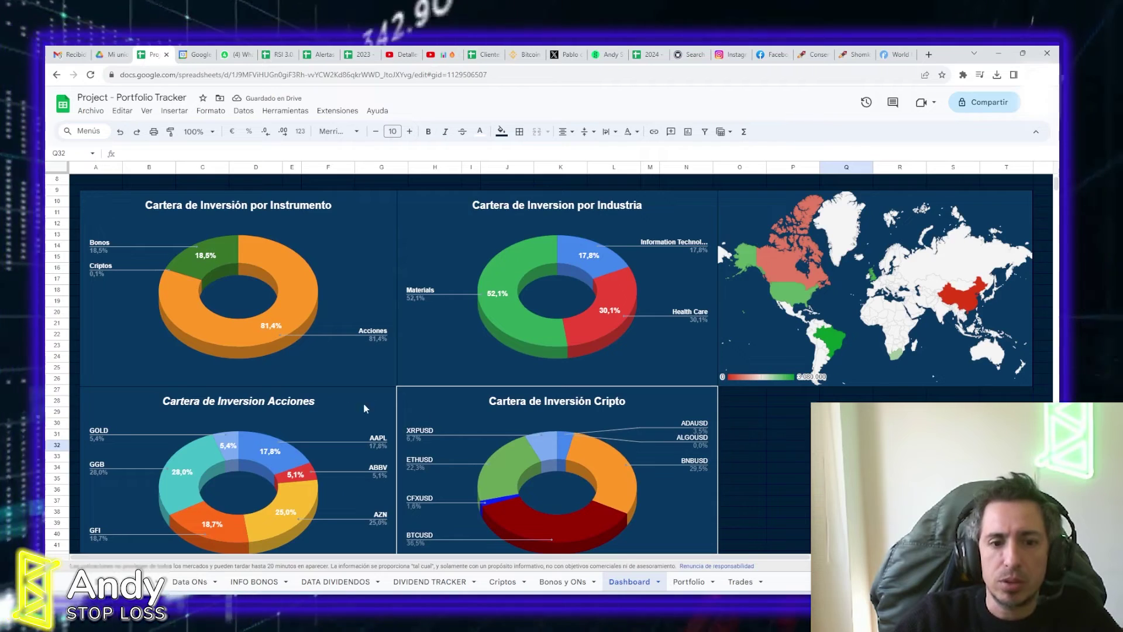
left_click(355, 360)
left_click(788, 434)
scroll(585, 410, "up", 2)
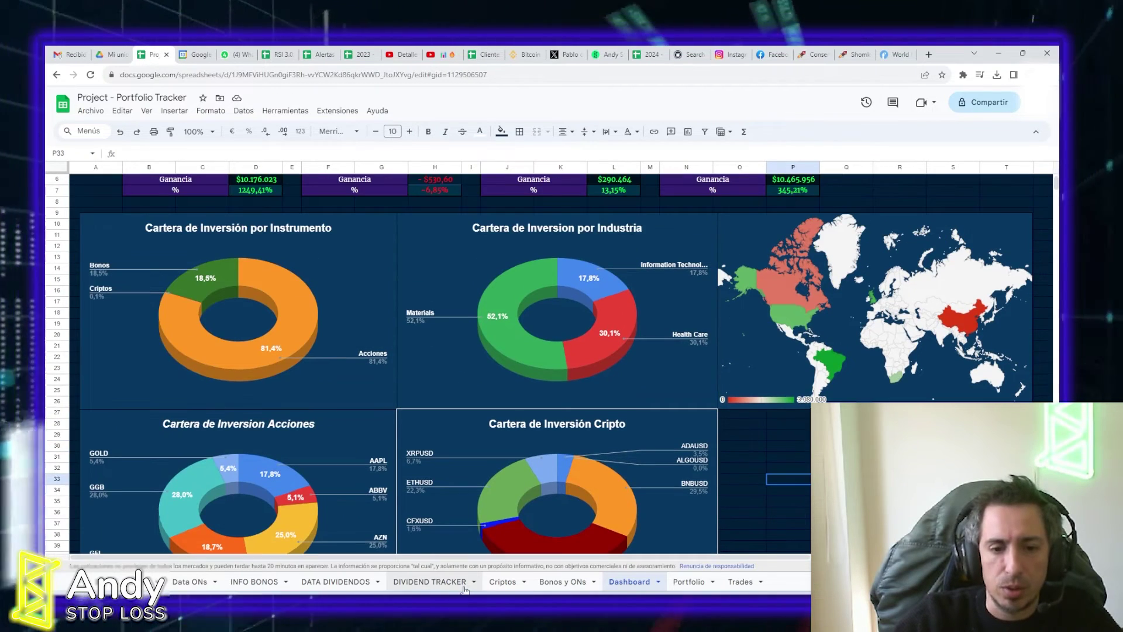
left_click(544, 582)
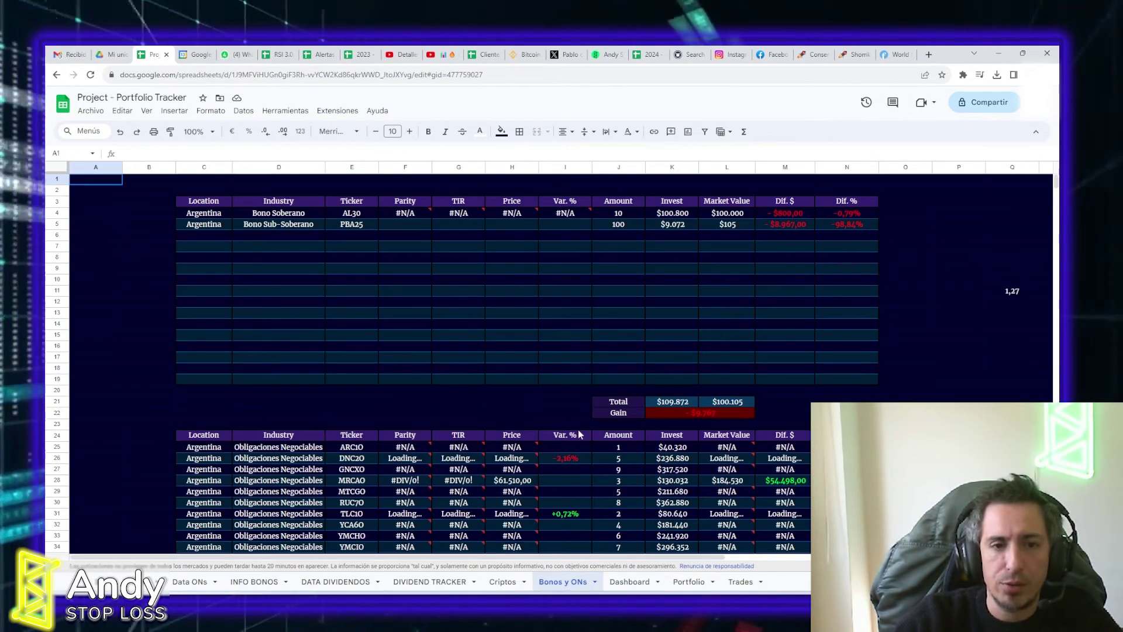
scroll(504, 394, "down", 2)
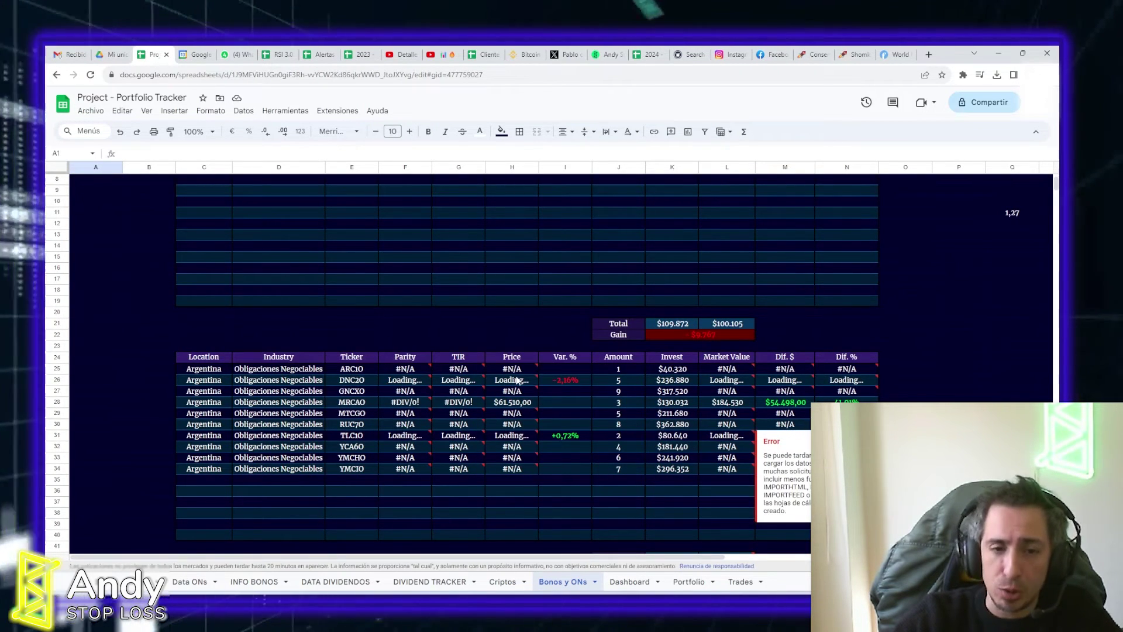
mouse_move(511, 458)
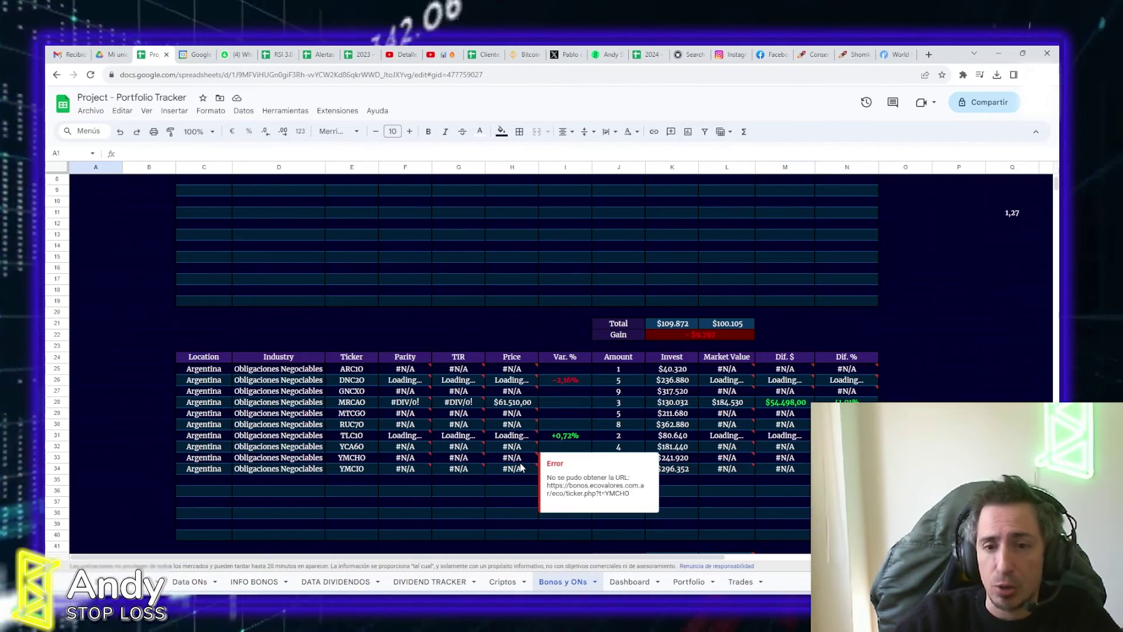
scroll(521, 467, "up", 3)
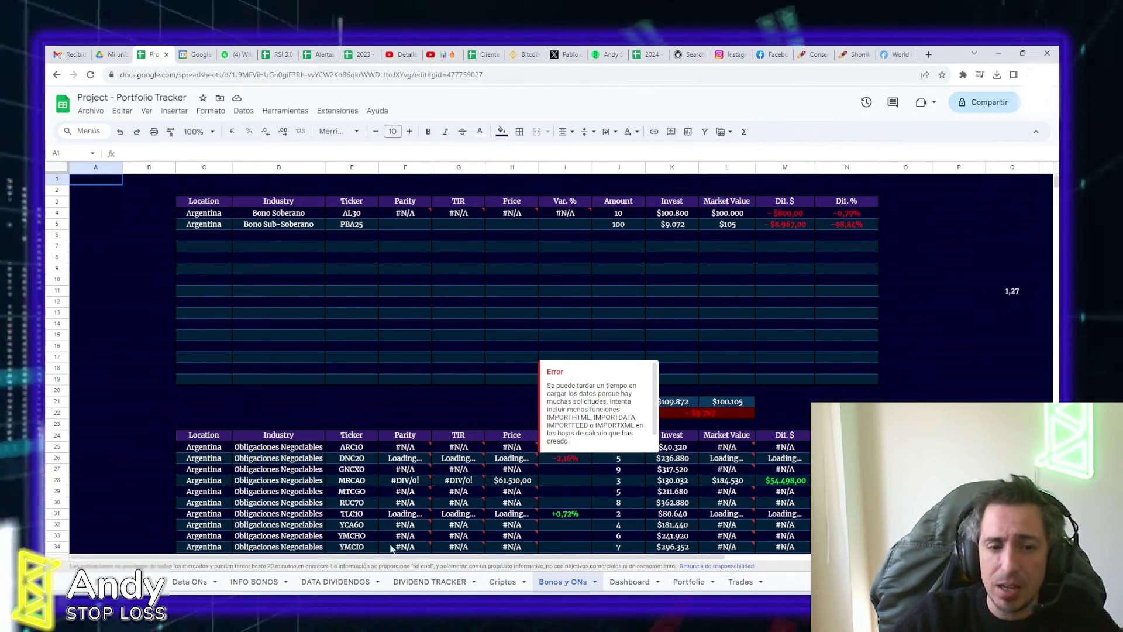
left_click(268, 581)
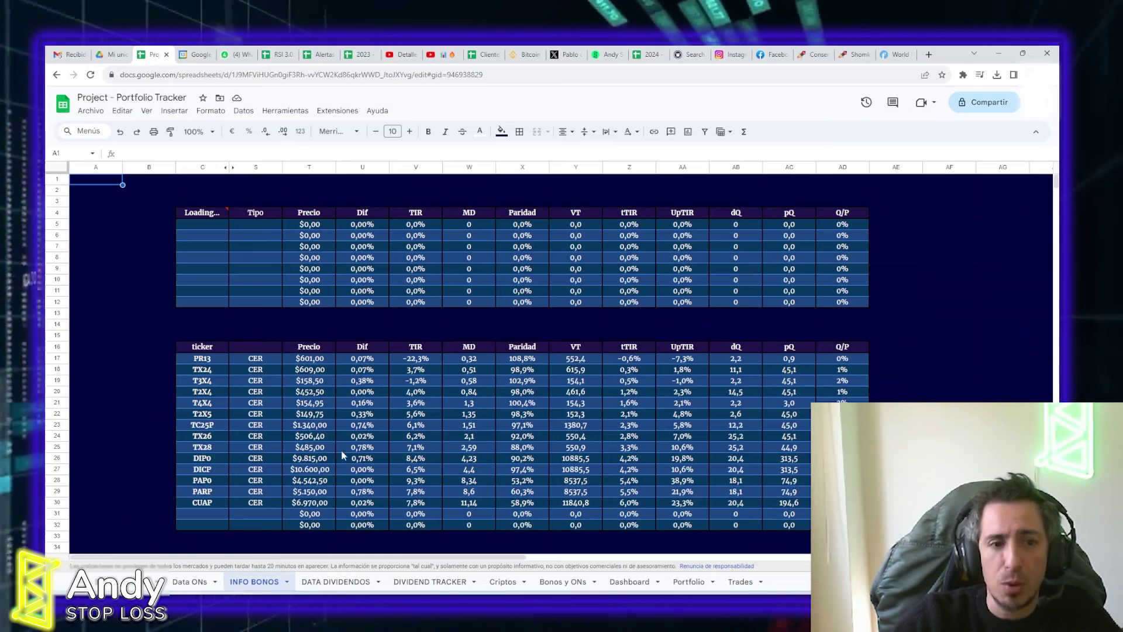
scroll(207, 372, "down", 2)
scroll(218, 410, "down", 3)
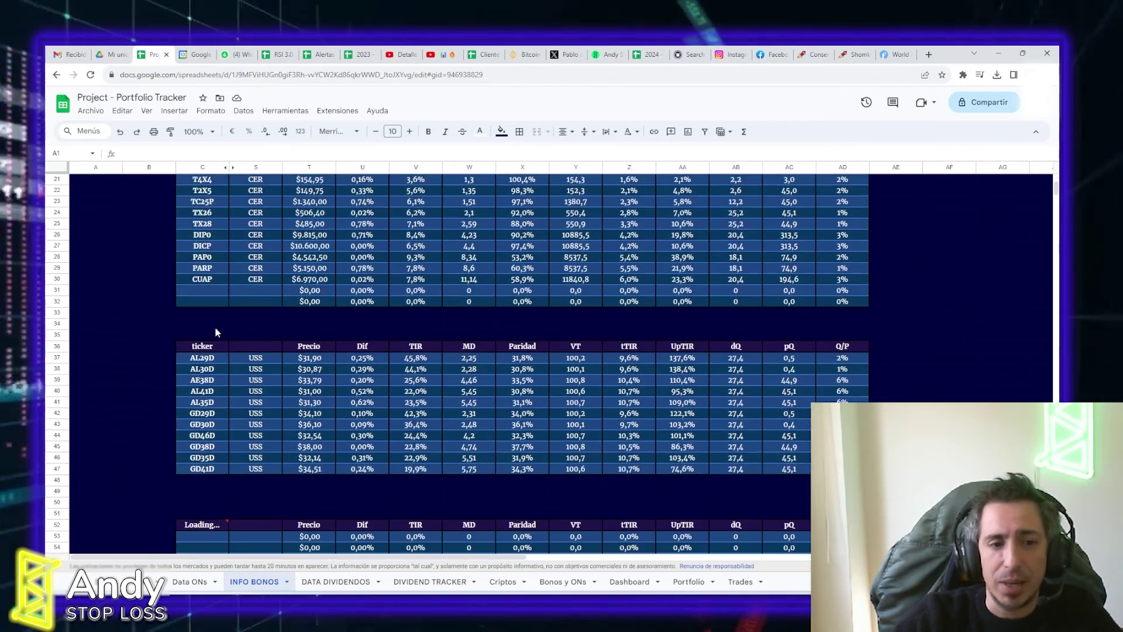
scroll(215, 326, "down", 3)
scroll(220, 408, "down", 2)
scroll(229, 444, "down", 1)
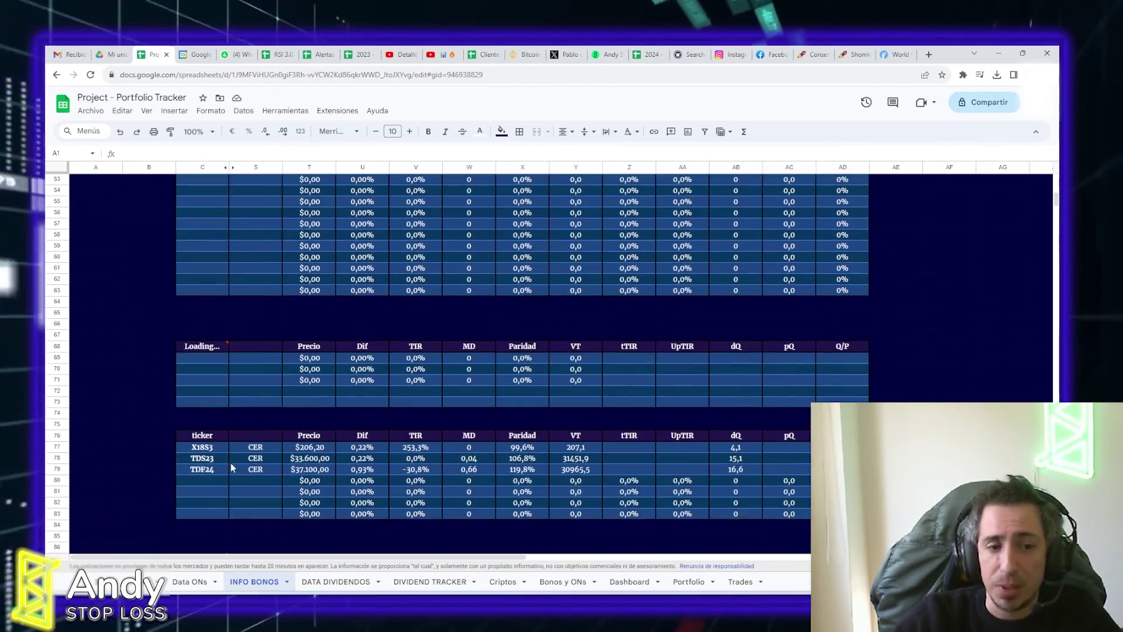
scroll(258, 450, "up", 2)
scroll(295, 433, "up", 4)
scroll(275, 404, "up", 5)
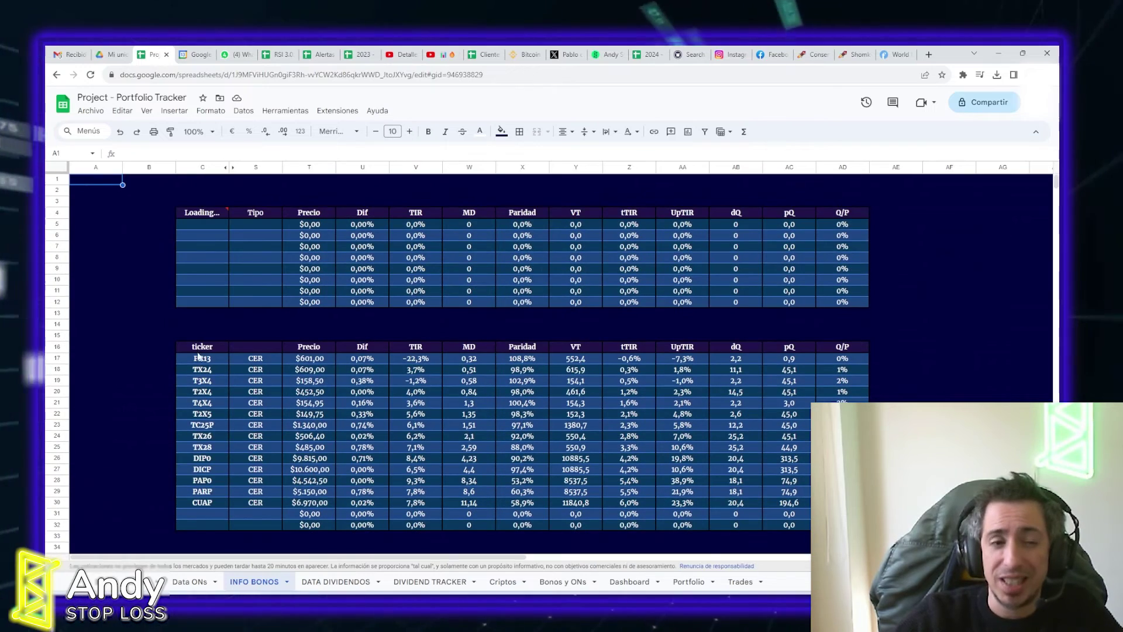
key("ctrl+shift+Page_Up")
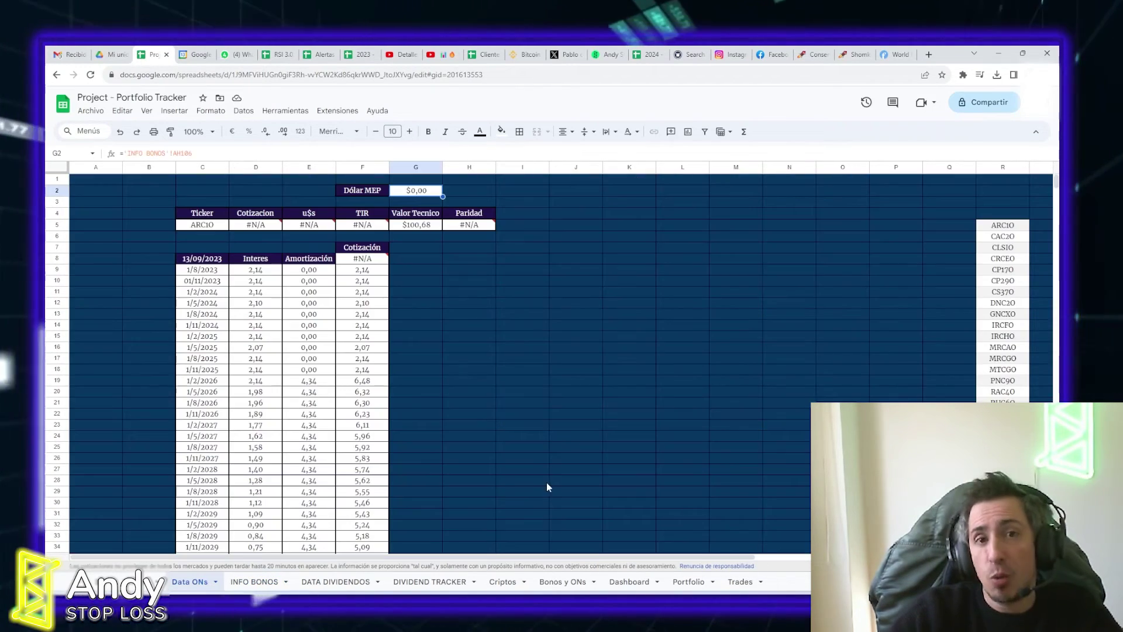
left_click(556, 582)
key("ctrl+shift+Page_Down")
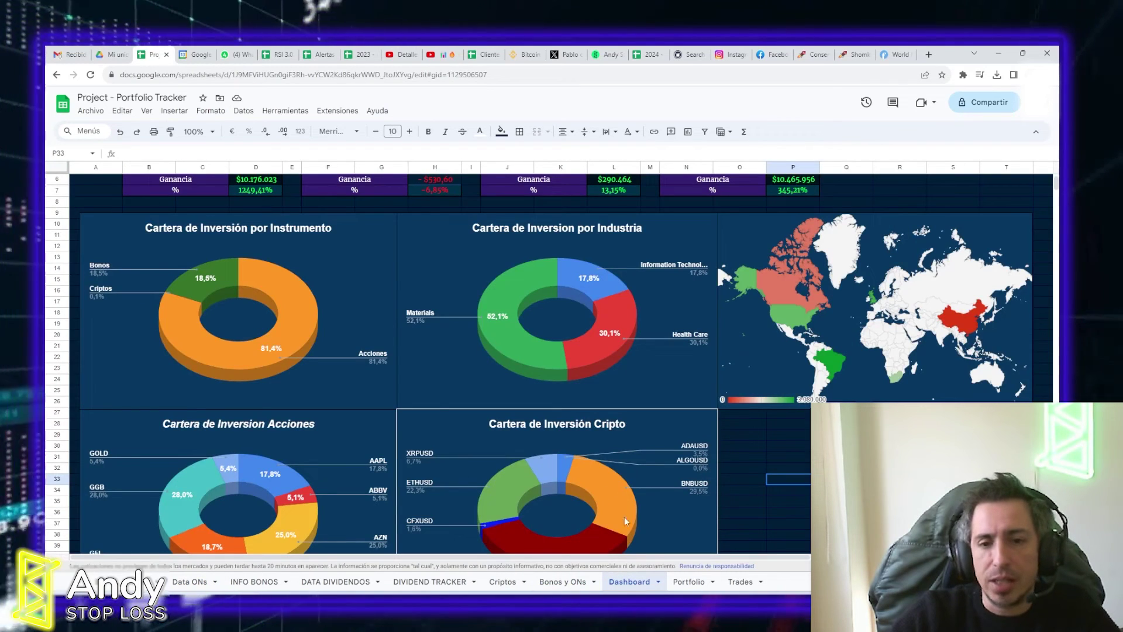
Try a black background on the crypto chart, then restore its navy background
scroll(466, 421, "down", 2)
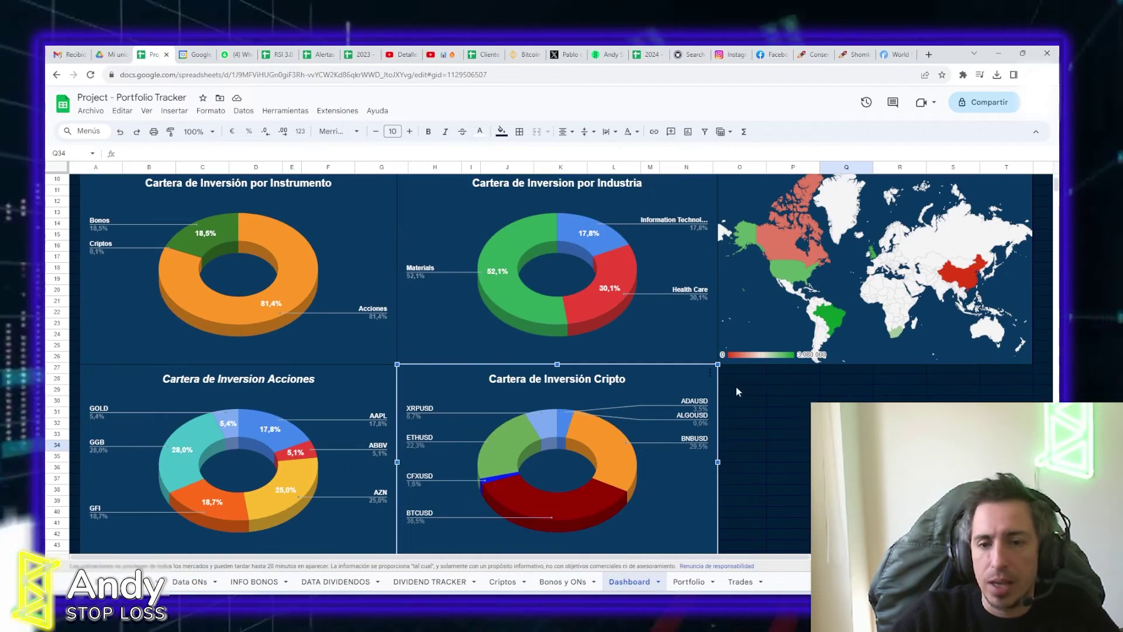
left_click(711, 374)
left_click(738, 384)
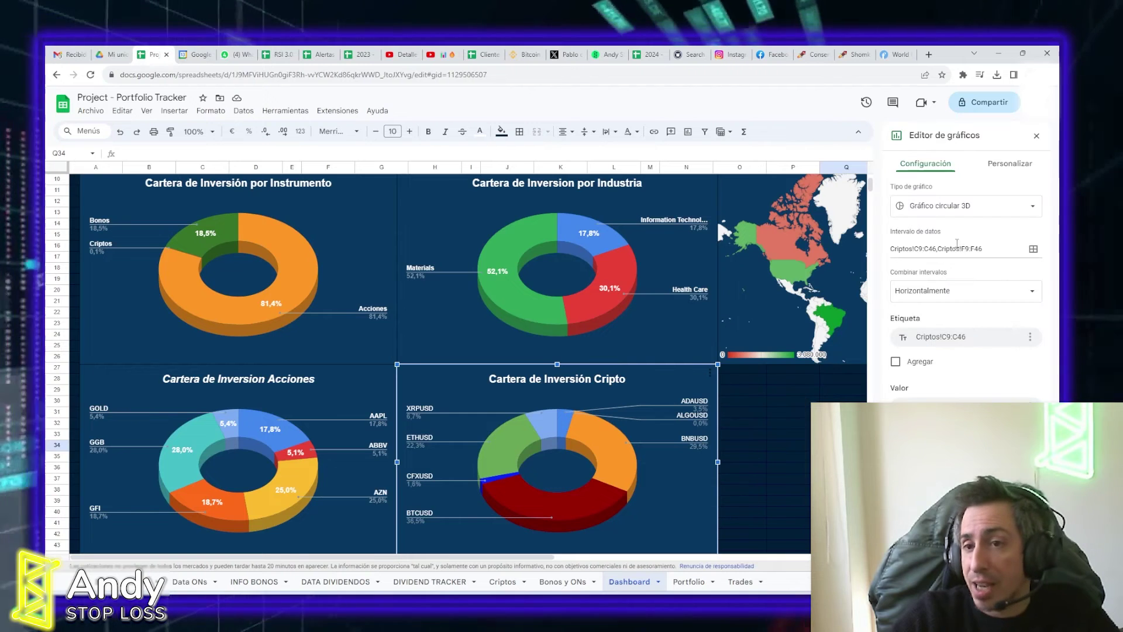
left_click(1011, 163)
left_click(940, 190)
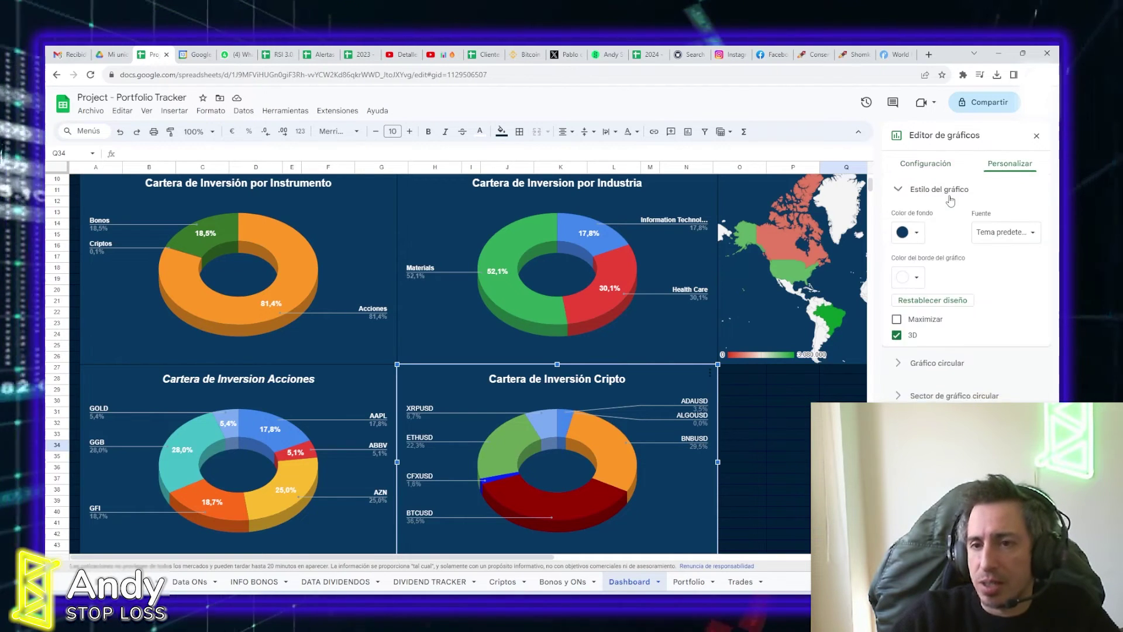
left_click(919, 232)
left_click(903, 274)
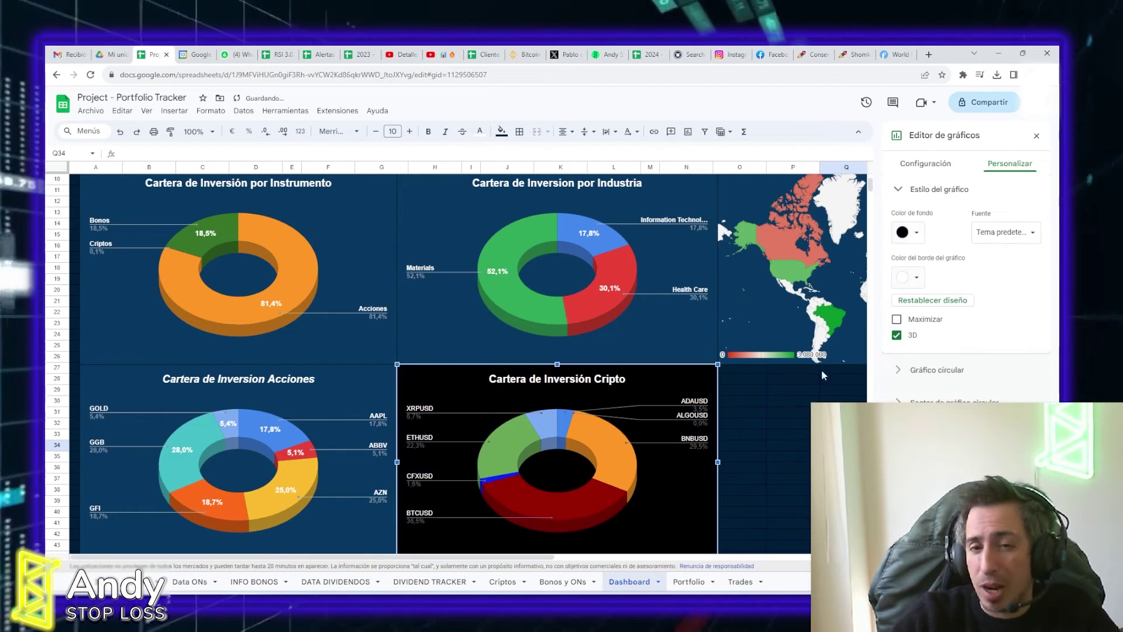
left_click(829, 388)
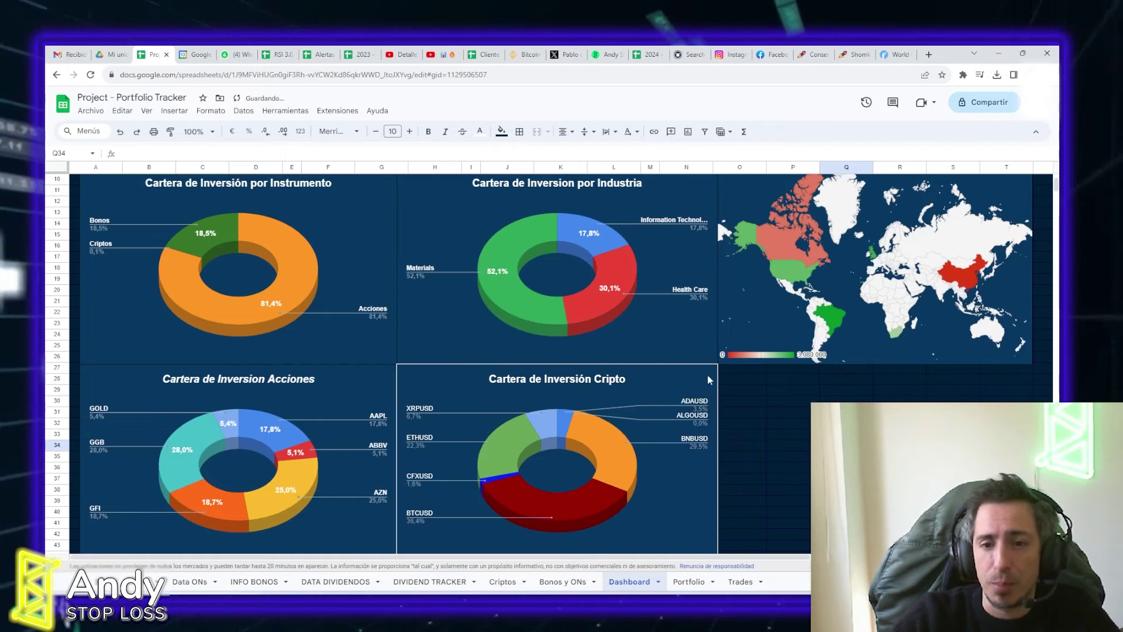
left_click(696, 386)
Set the crypto chart's border colour to black
left_click(711, 372)
left_click(725, 389)
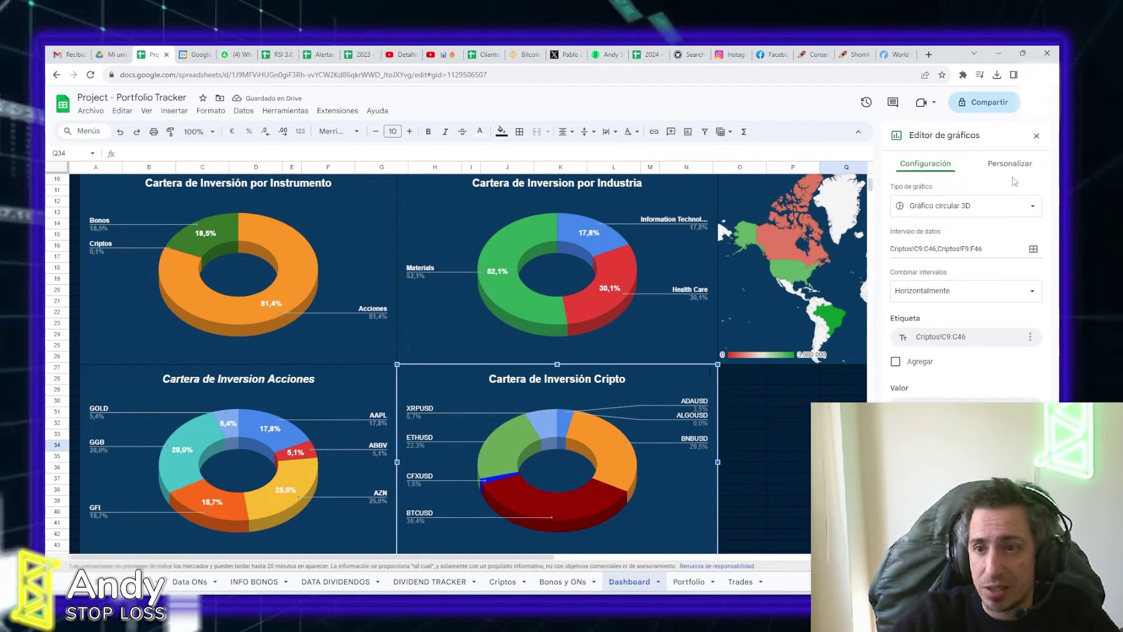
left_click(1005, 169)
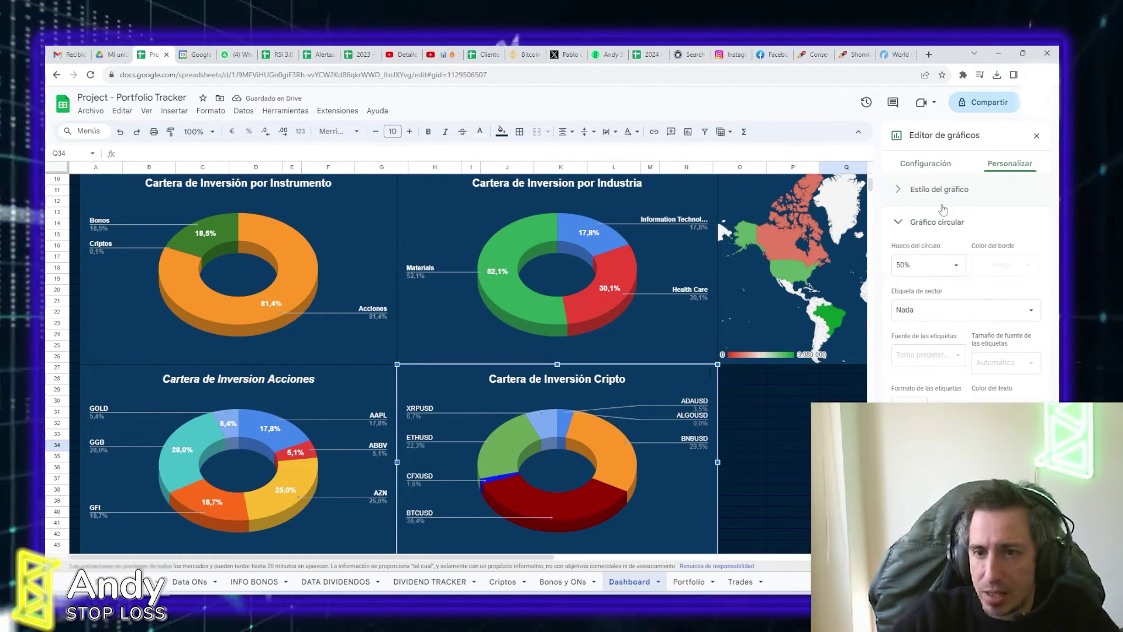
left_click(942, 202)
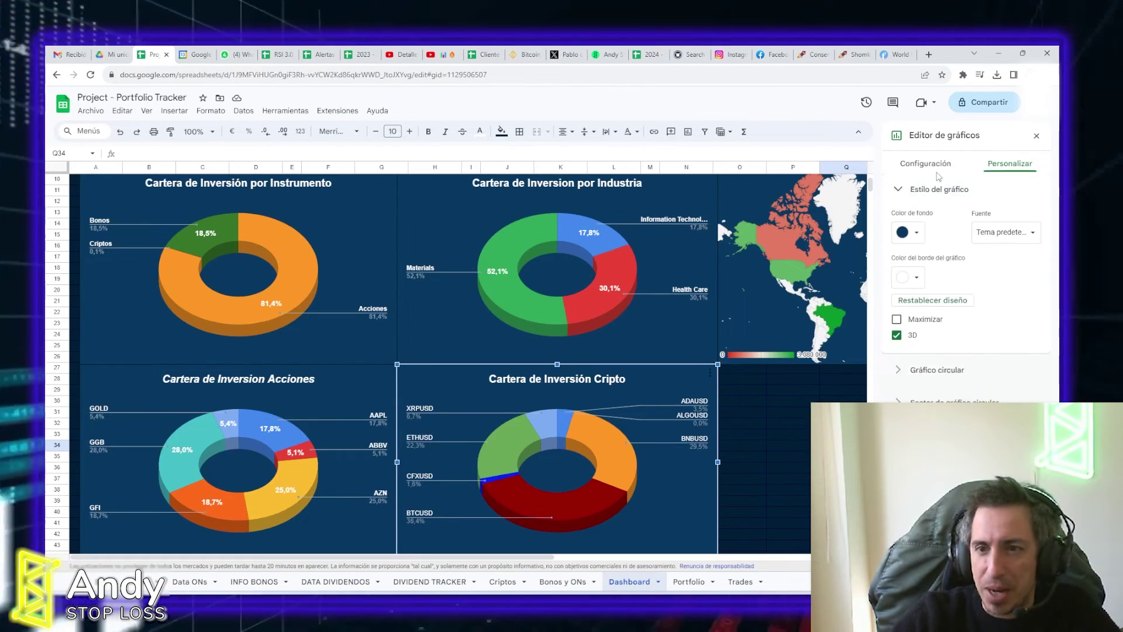
left_click(923, 234)
left_click(807, 425)
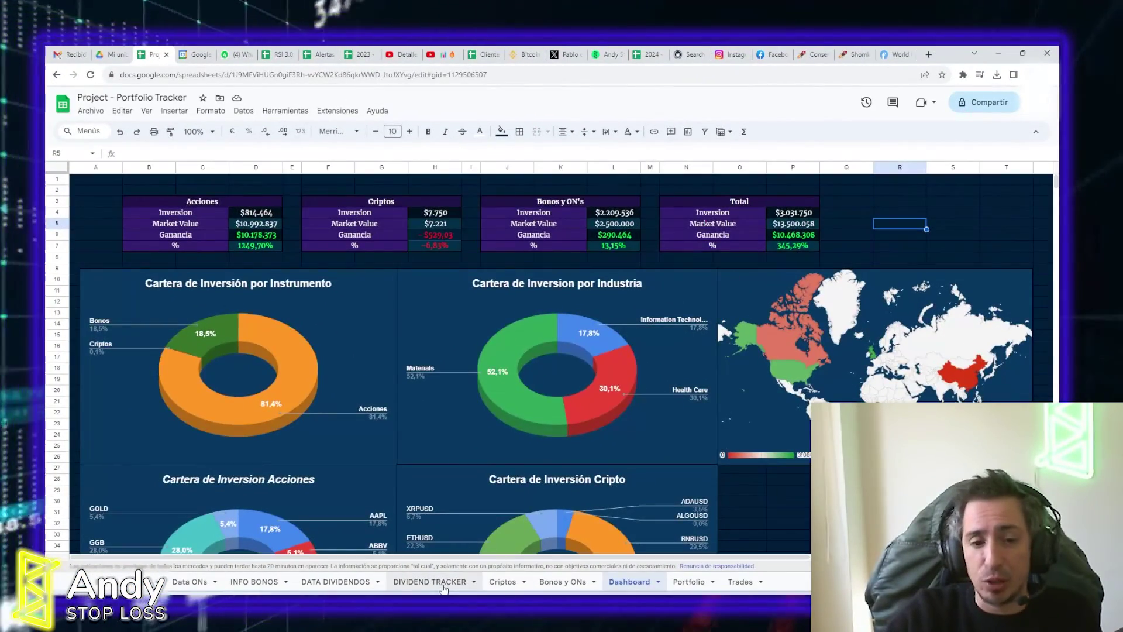
left_click(429, 582)
scroll(630, 426, "down", 2)
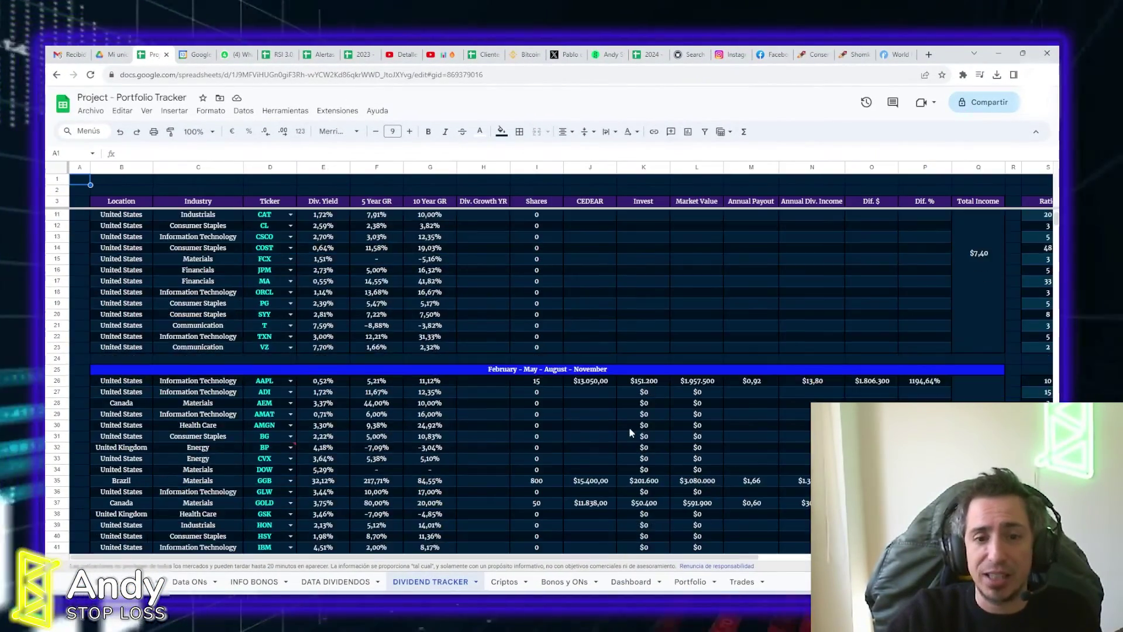
scroll(521, 429, "down", 5)
scroll(557, 427, "down", 2)
scroll(500, 363, "up", 1)
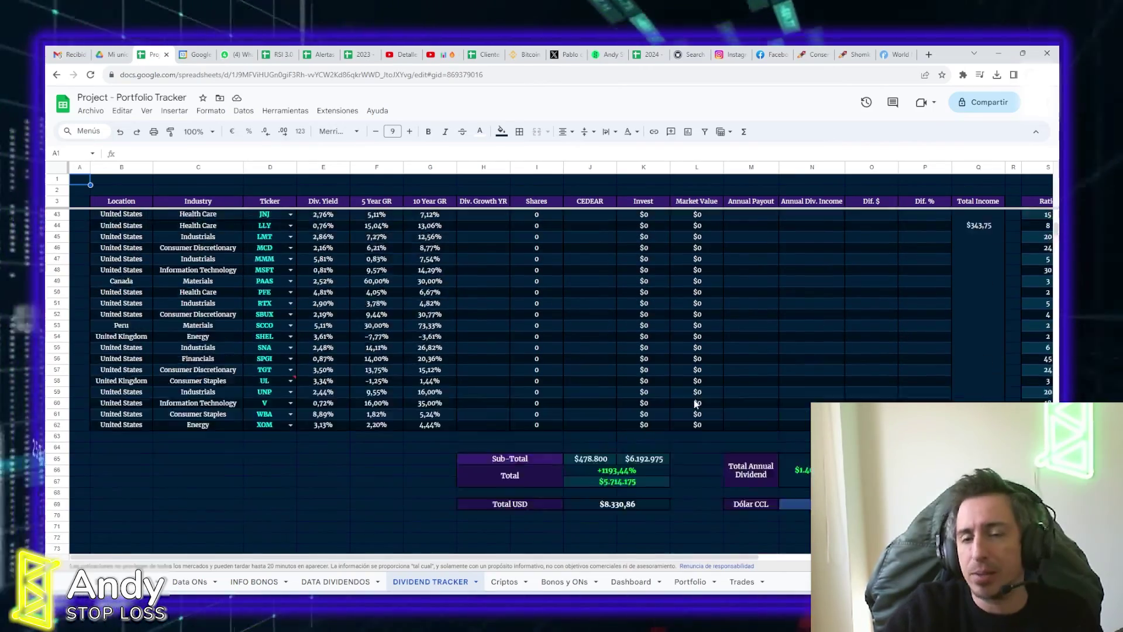
scroll(643, 398, "up", 4)
scroll(711, 405, "up", 5)
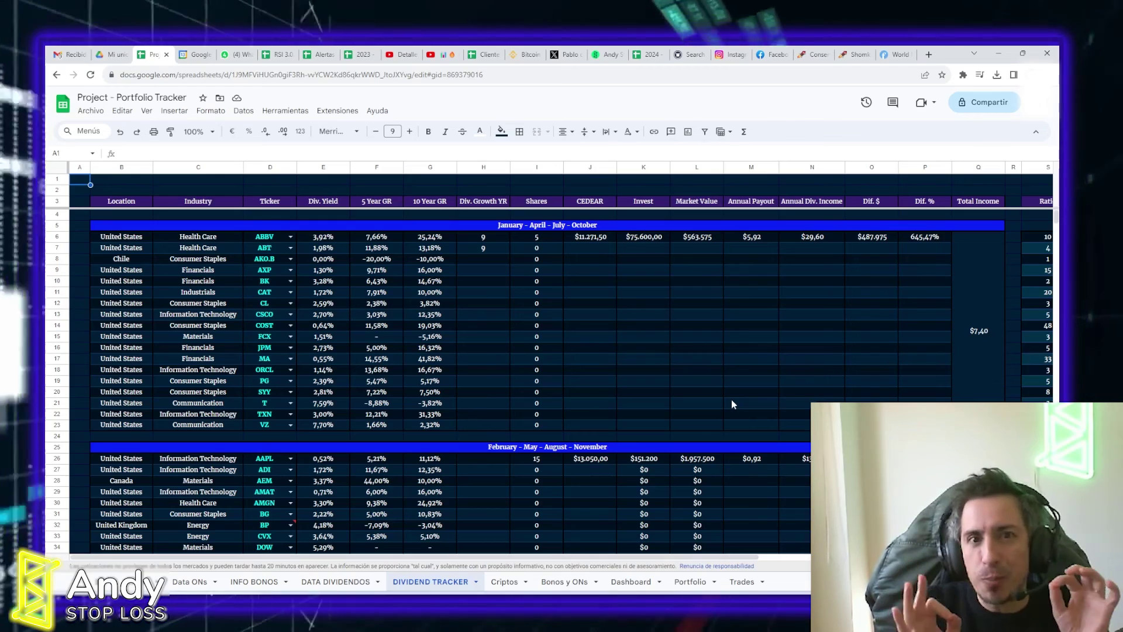
left_click(631, 581)
scroll(643, 404, "up", 3)
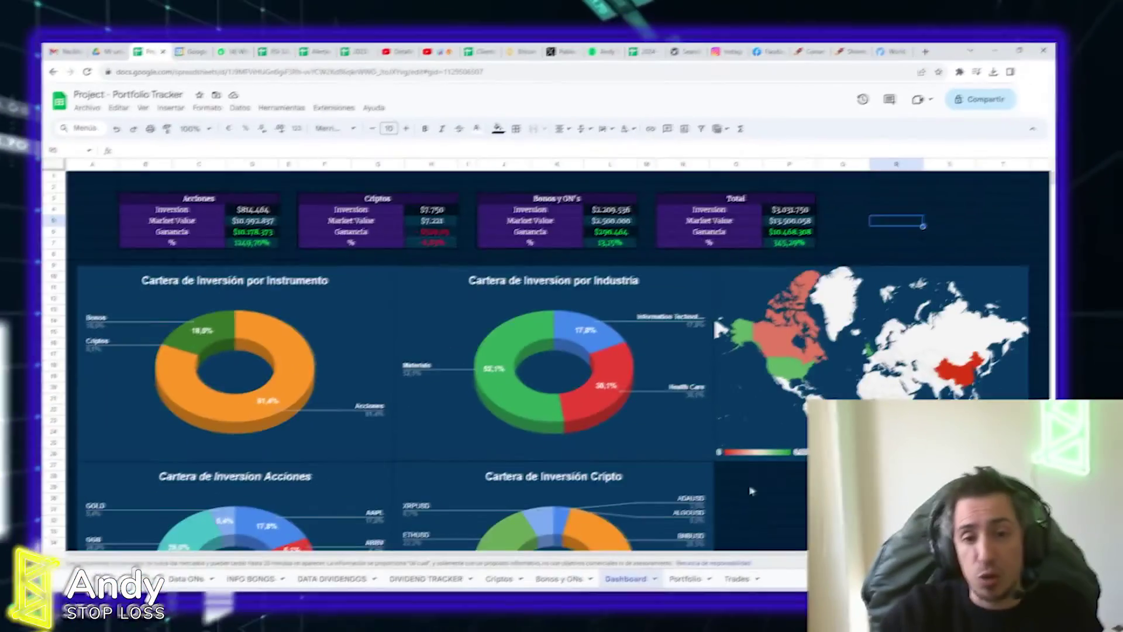
scroll(716, 317, "up", 7)
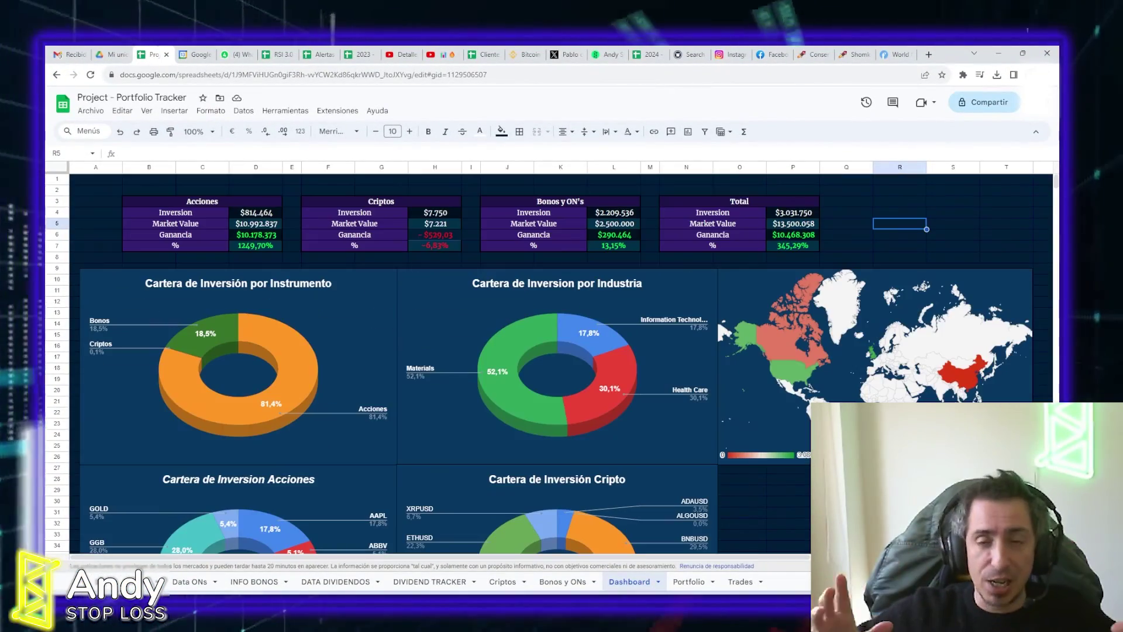